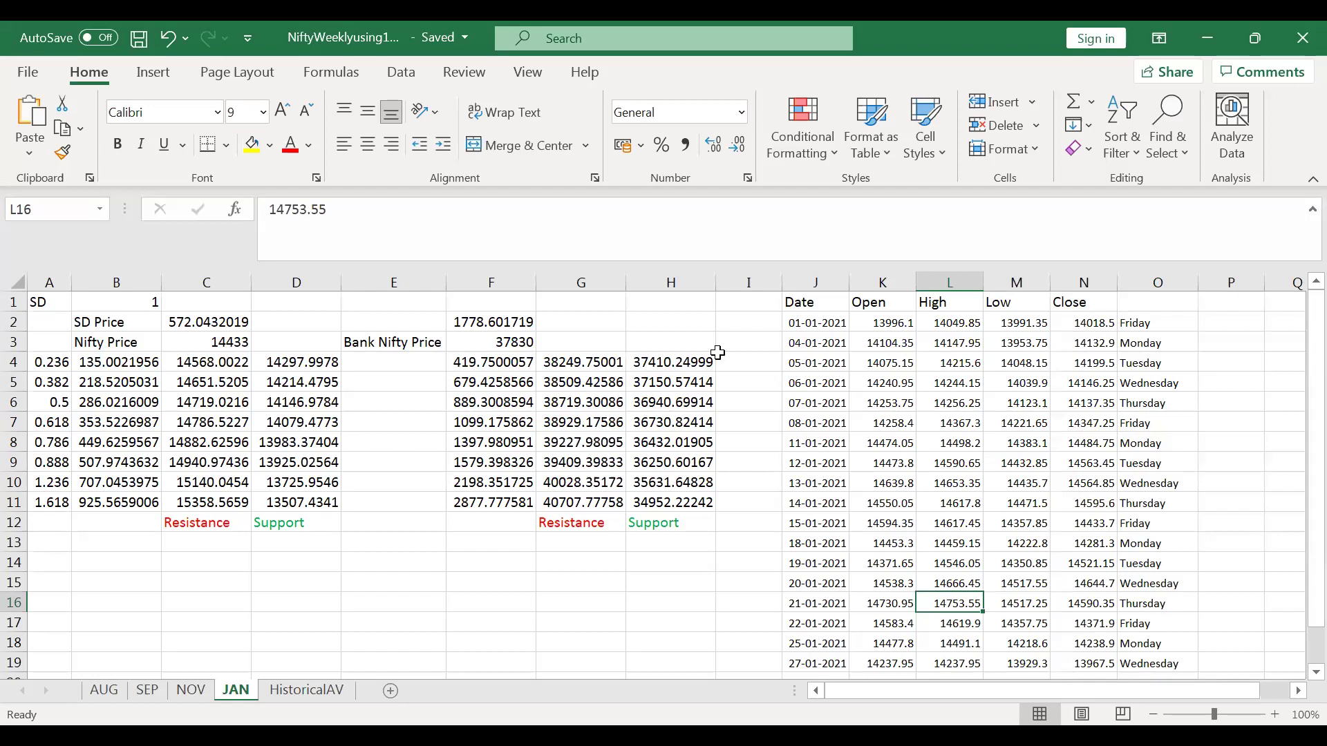
Step: On the AUG sheet, examine the SD multiplier, Nifty Price and SD Price formula, and glance at the HistoricalAV sheet for the volatility source
click(103, 691)
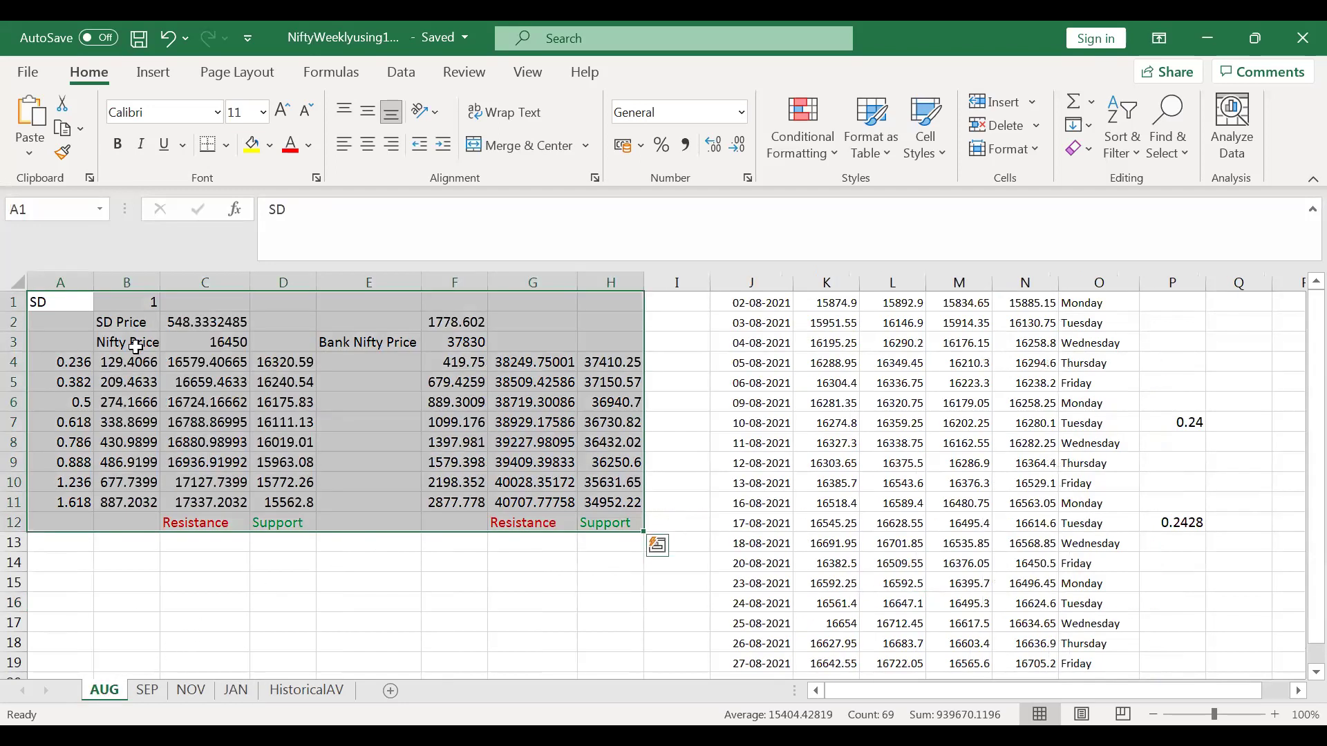
click(139, 299)
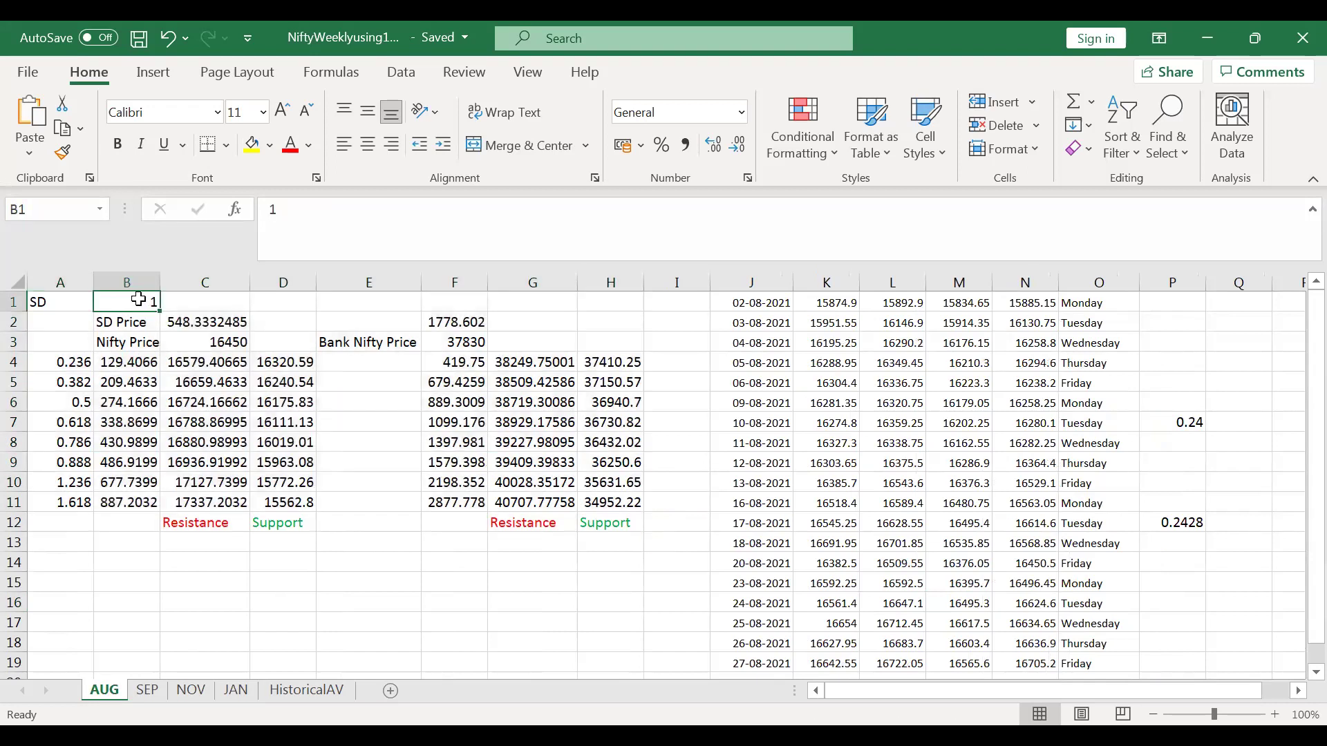
click(198, 342)
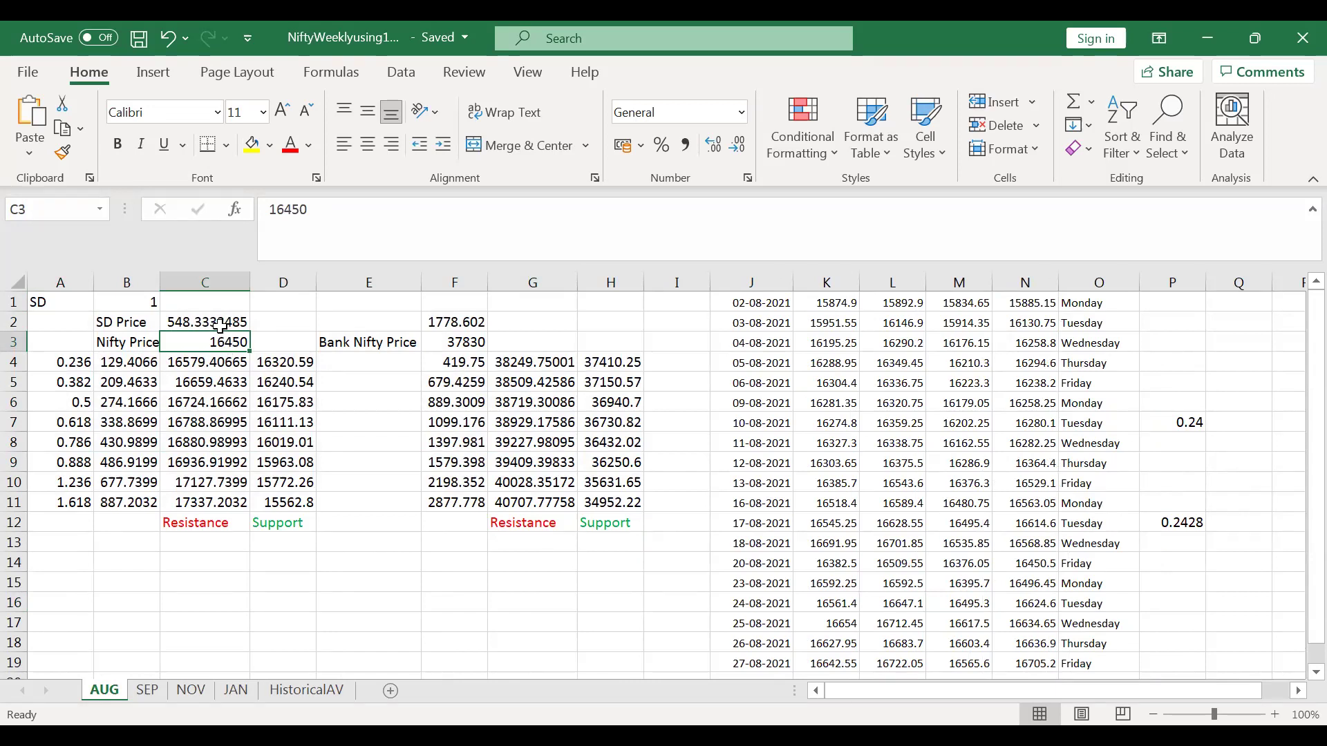
click(220, 325)
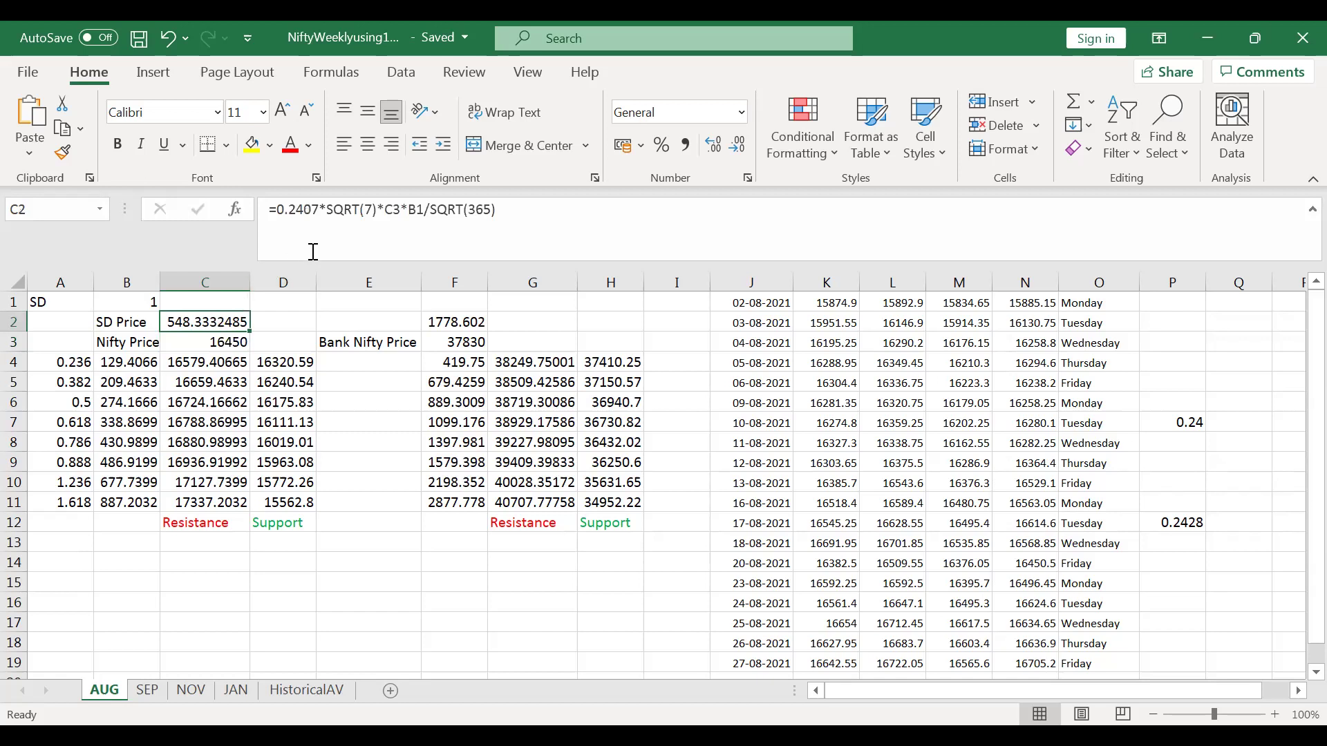
click(308, 215)
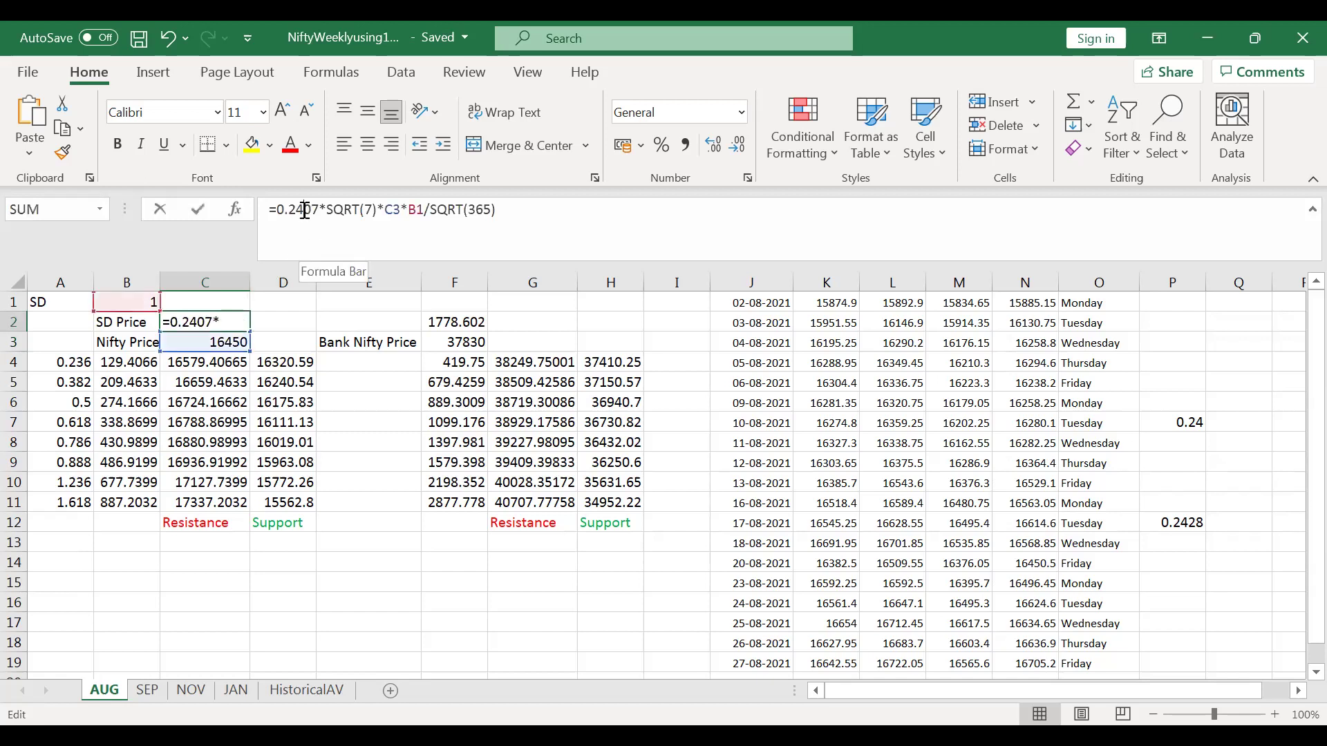
click(352, 211)
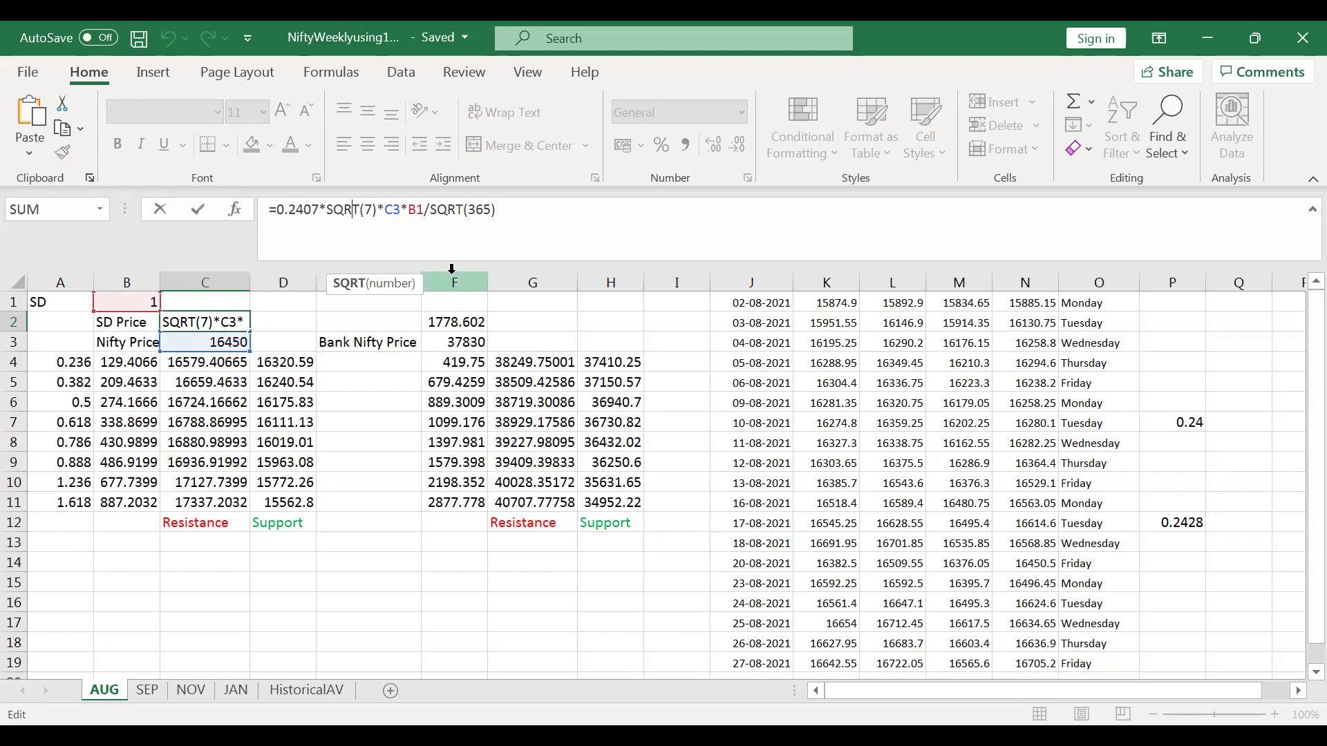
click(301, 213)
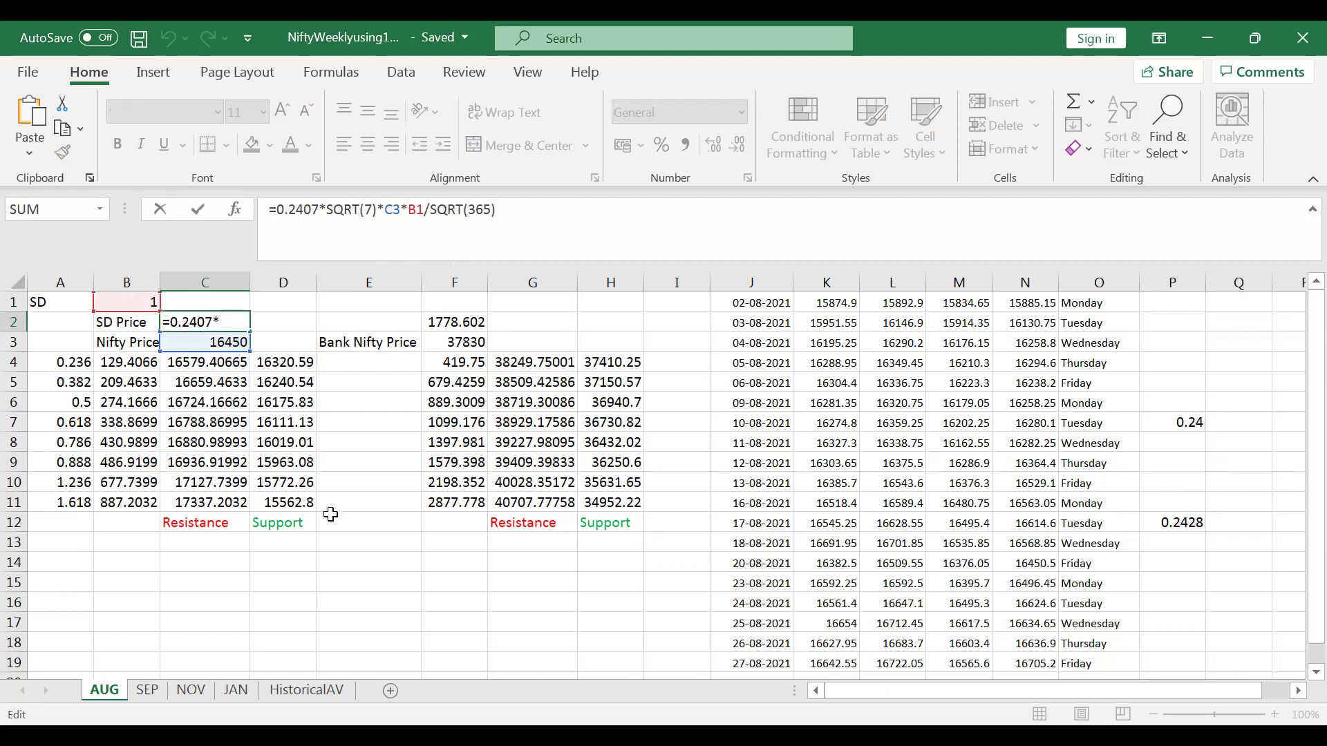
click(297, 690)
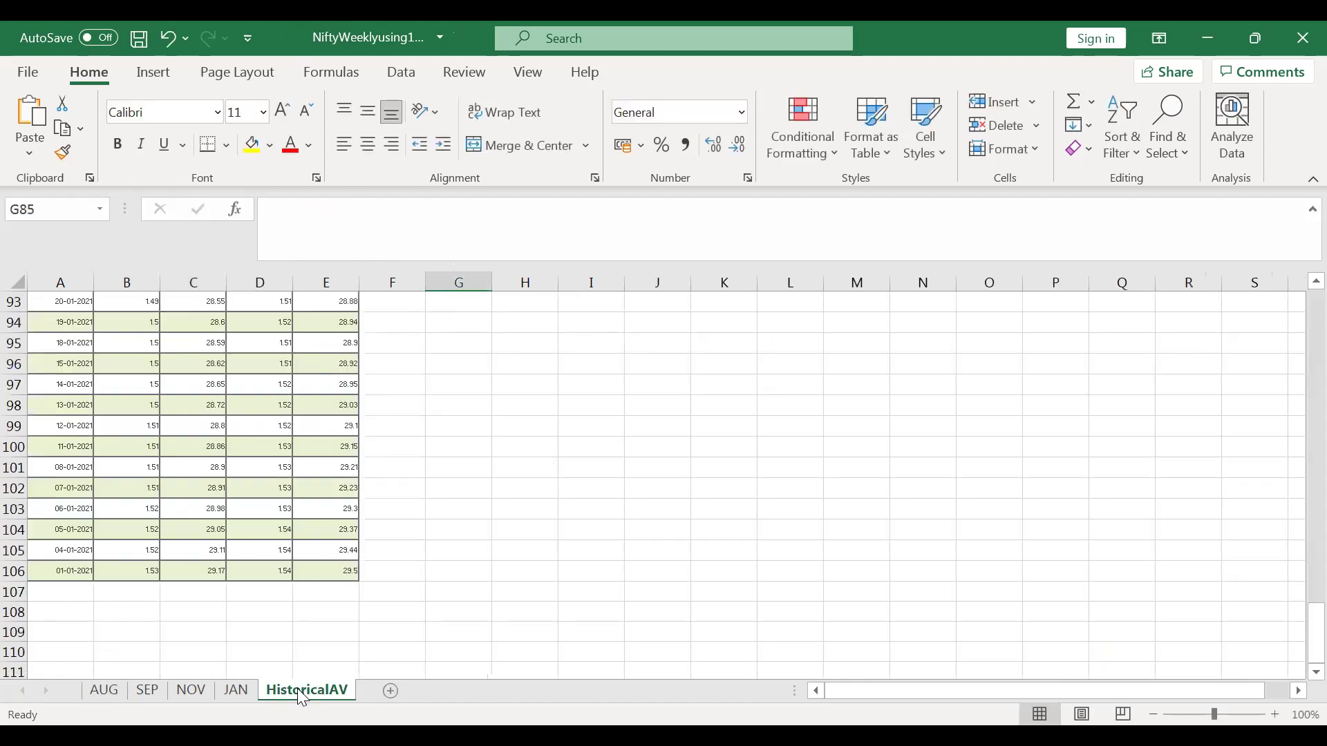
click(113, 687)
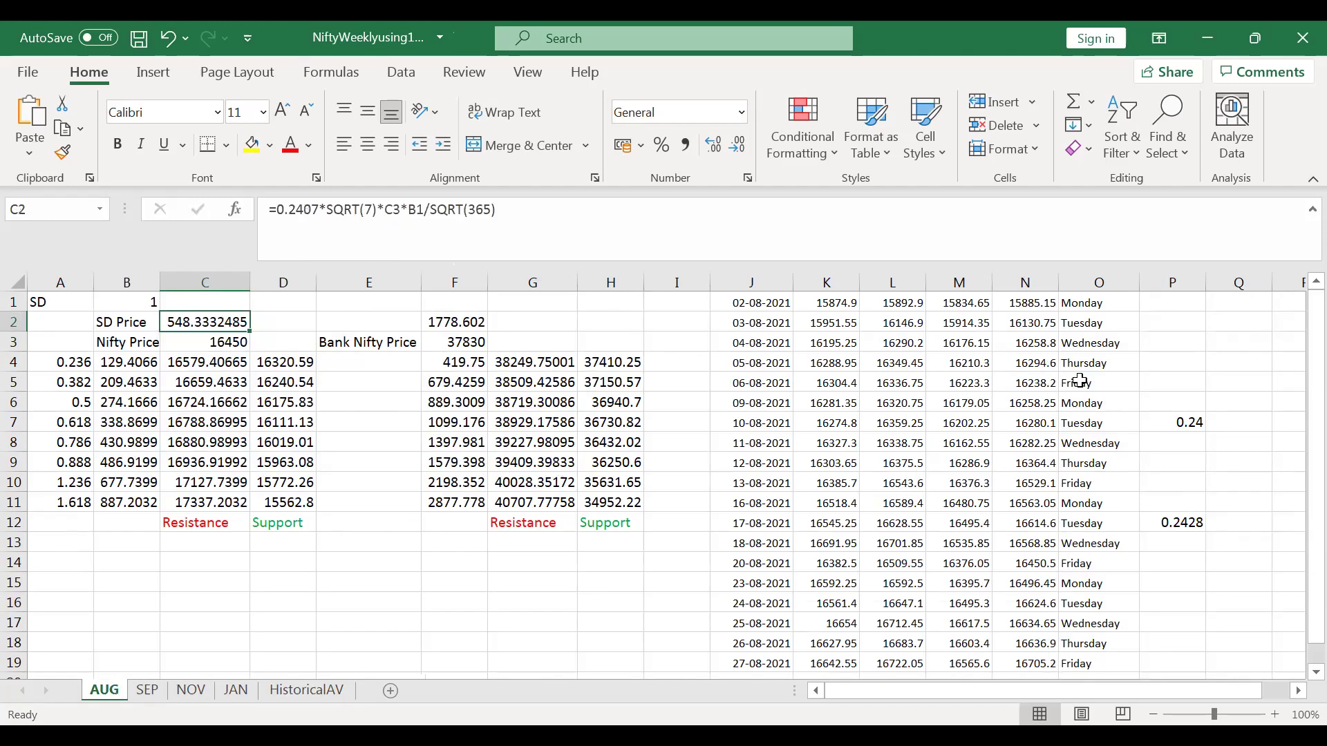
Step: Set the Nifty Price in C3 to 16238, based on the Friday 06-08-2021 close
click(1030, 385)
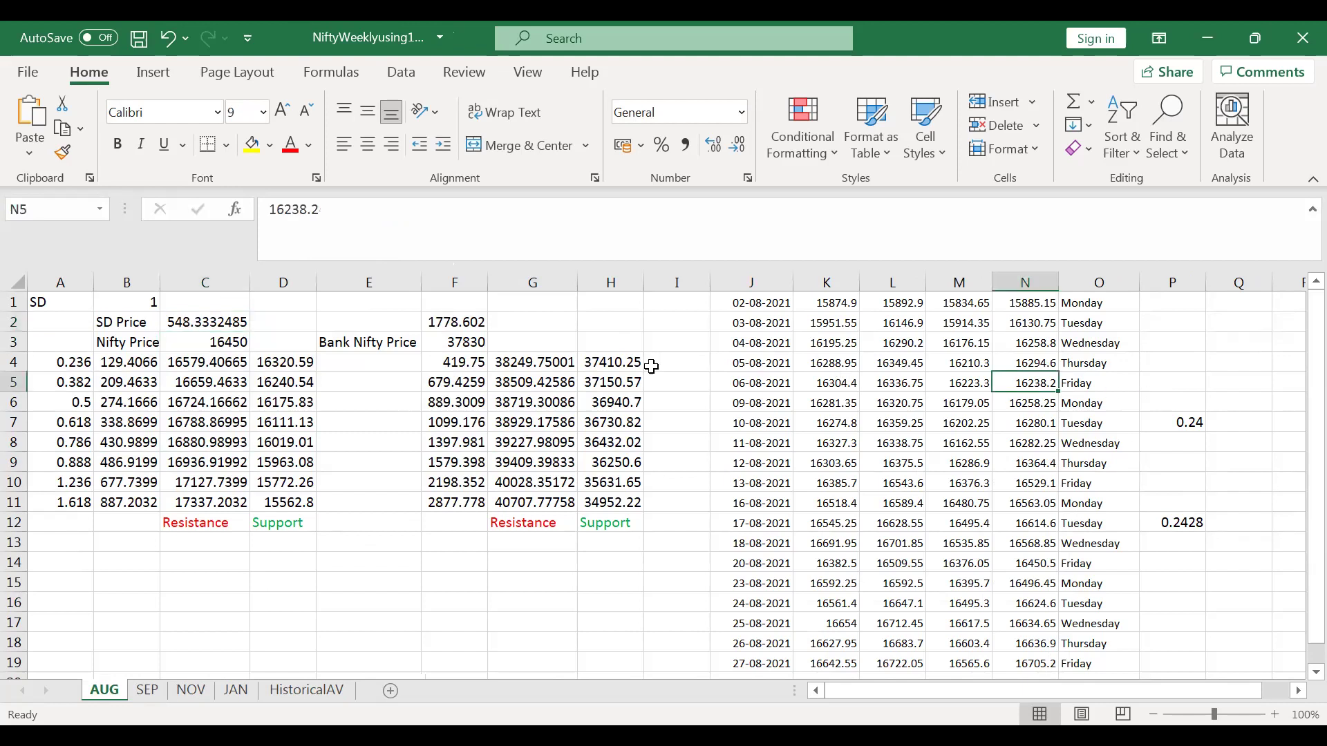
click(218, 342)
text(16238)
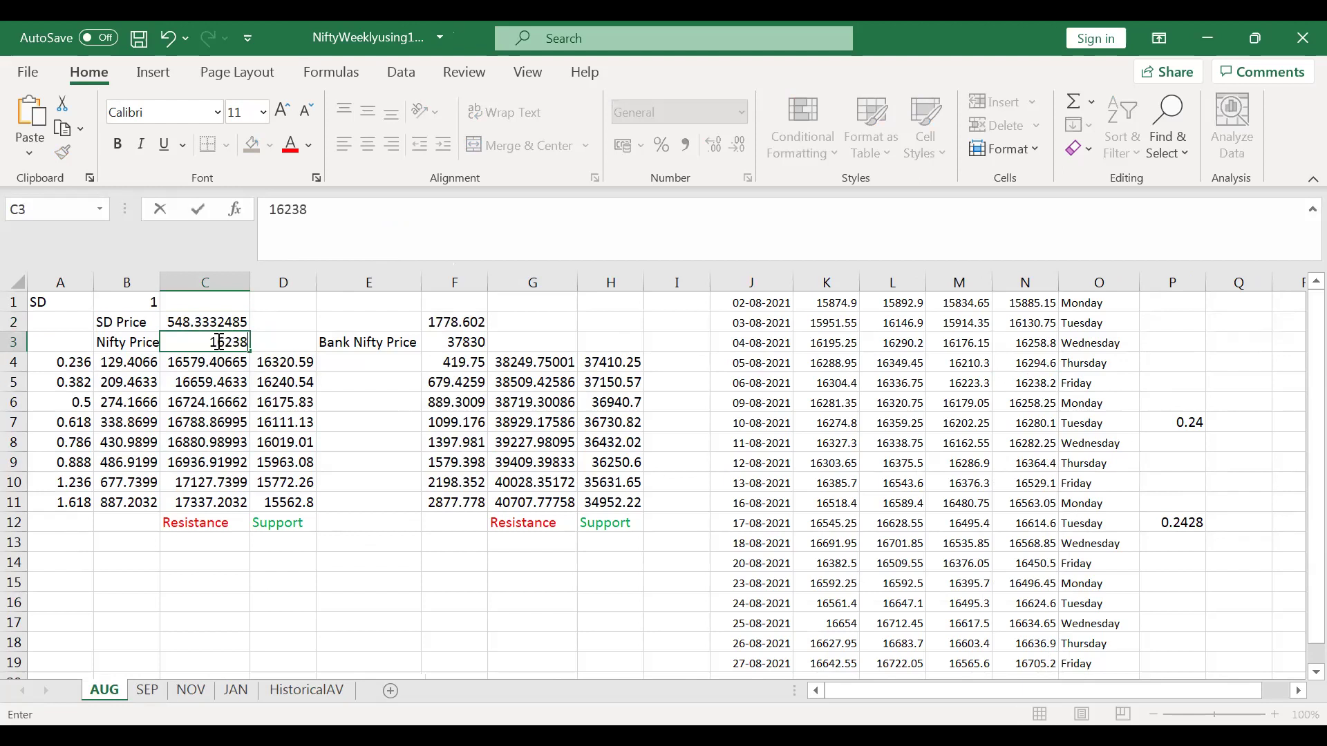
key(Return)
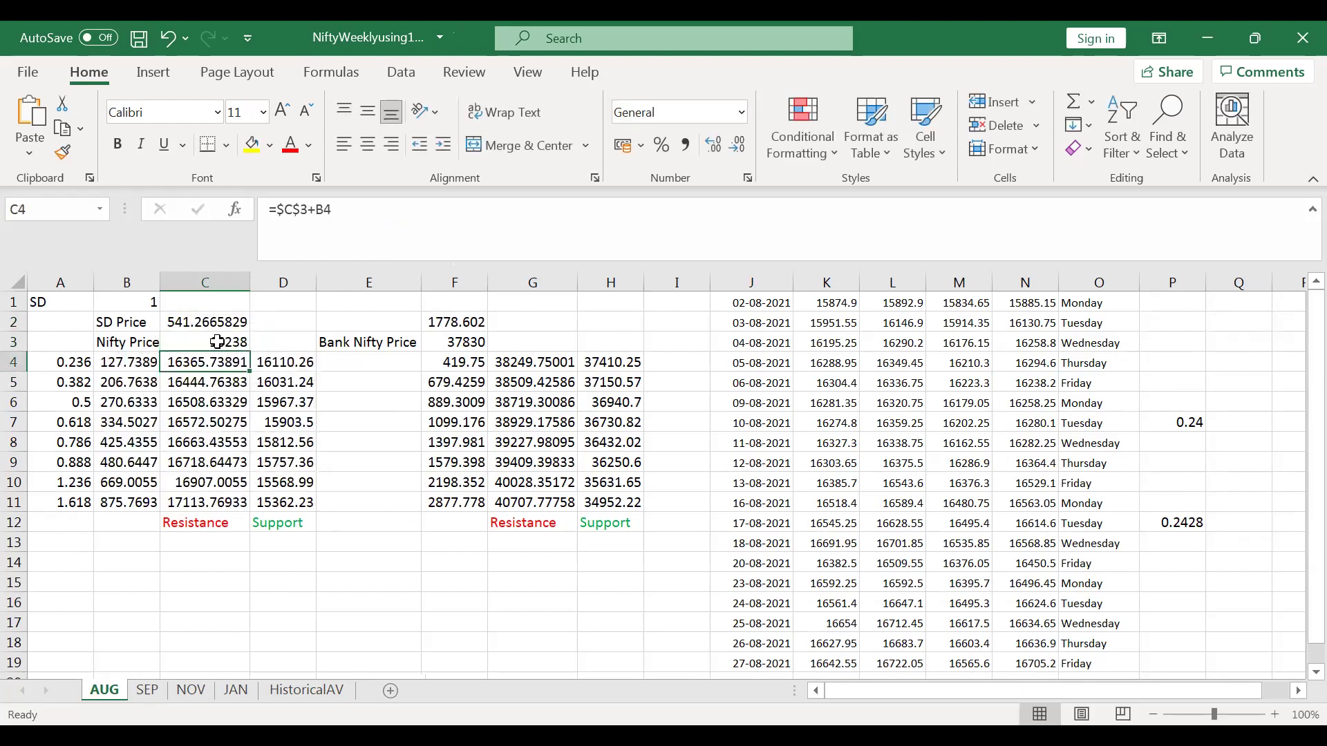
Step: Look up the volatility for 06-08-2021 in column C of the HistoricalAV sheet
click(765, 383)
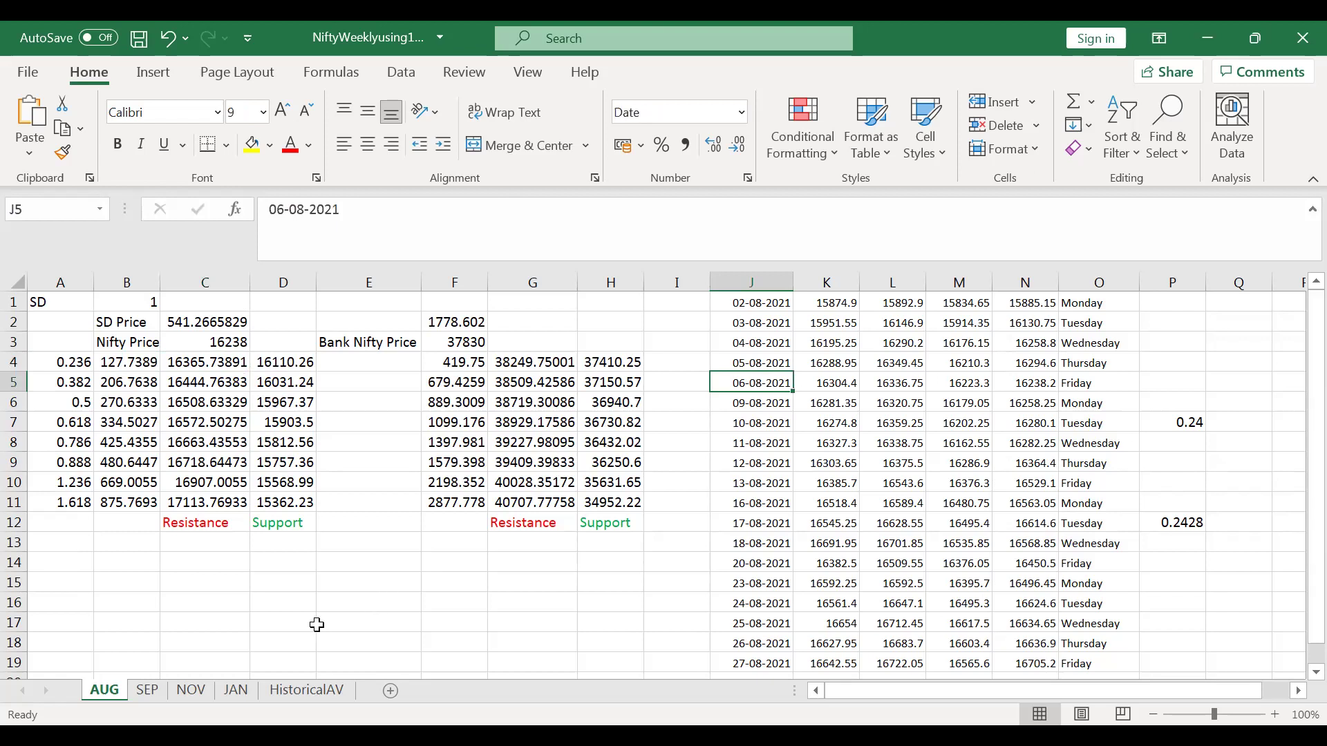
click(306, 693)
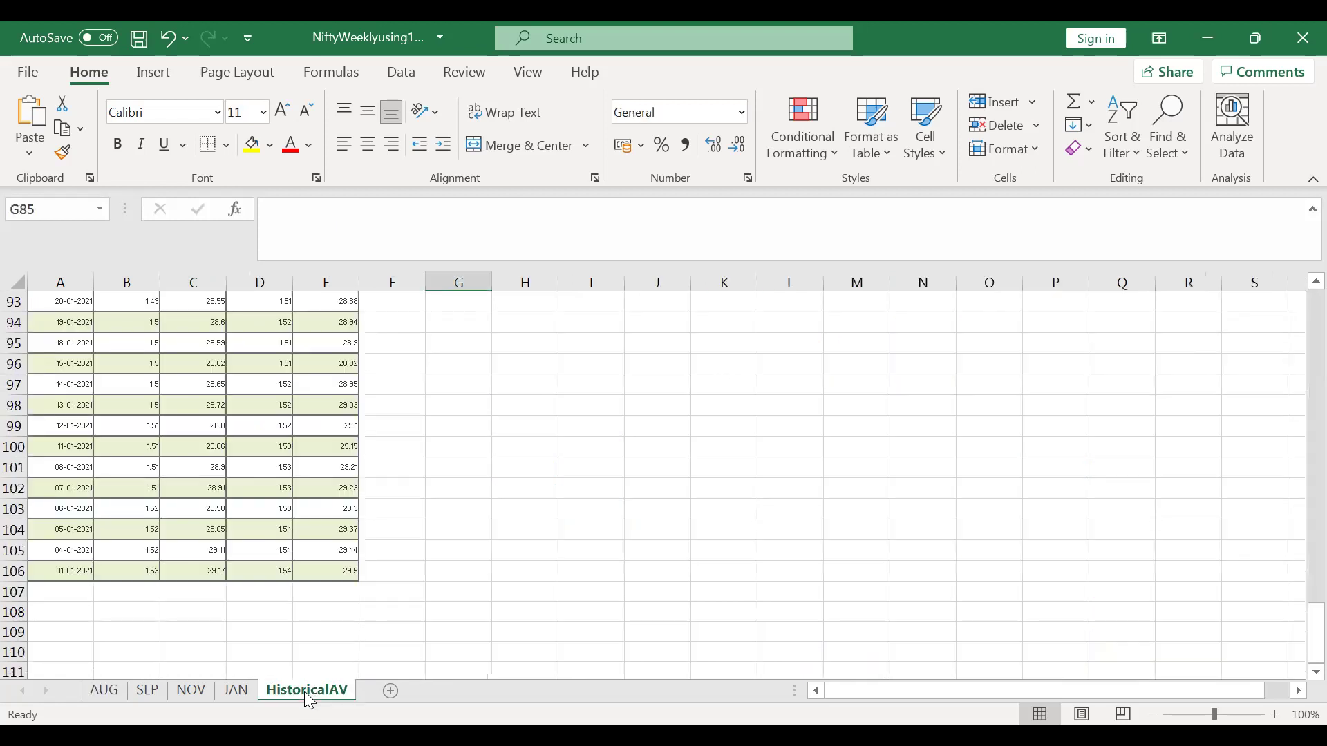
scroll(1299, 297, up, 1)
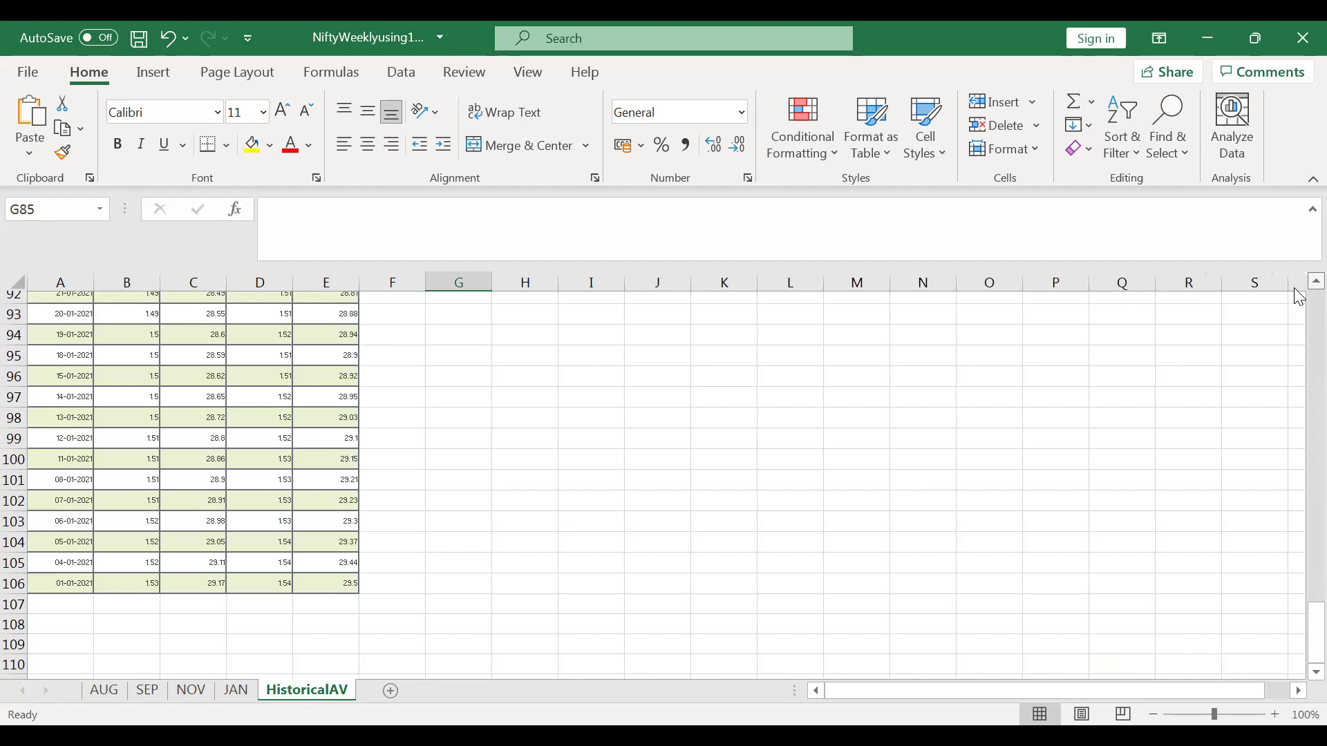
scroll(1299, 297, up, 7)
scroll(1299, 297, up, 11)
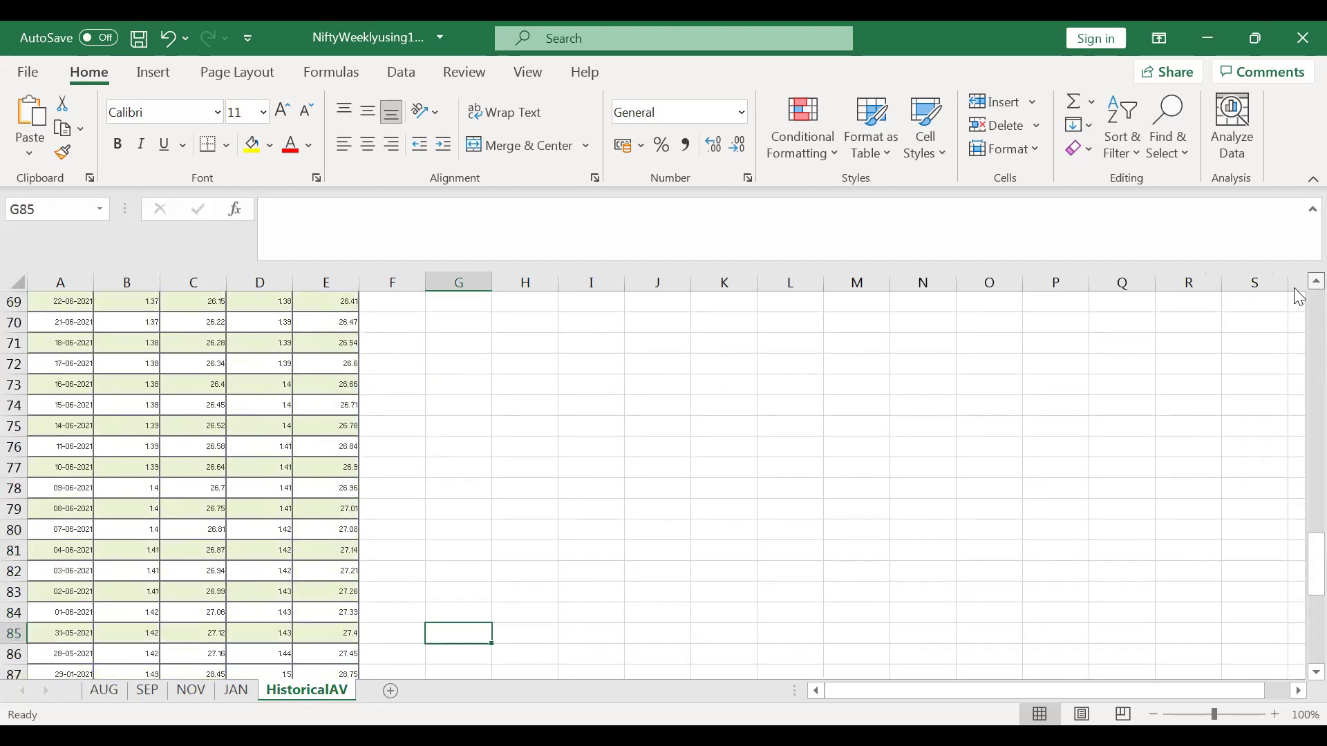
scroll(1299, 298, up, 1)
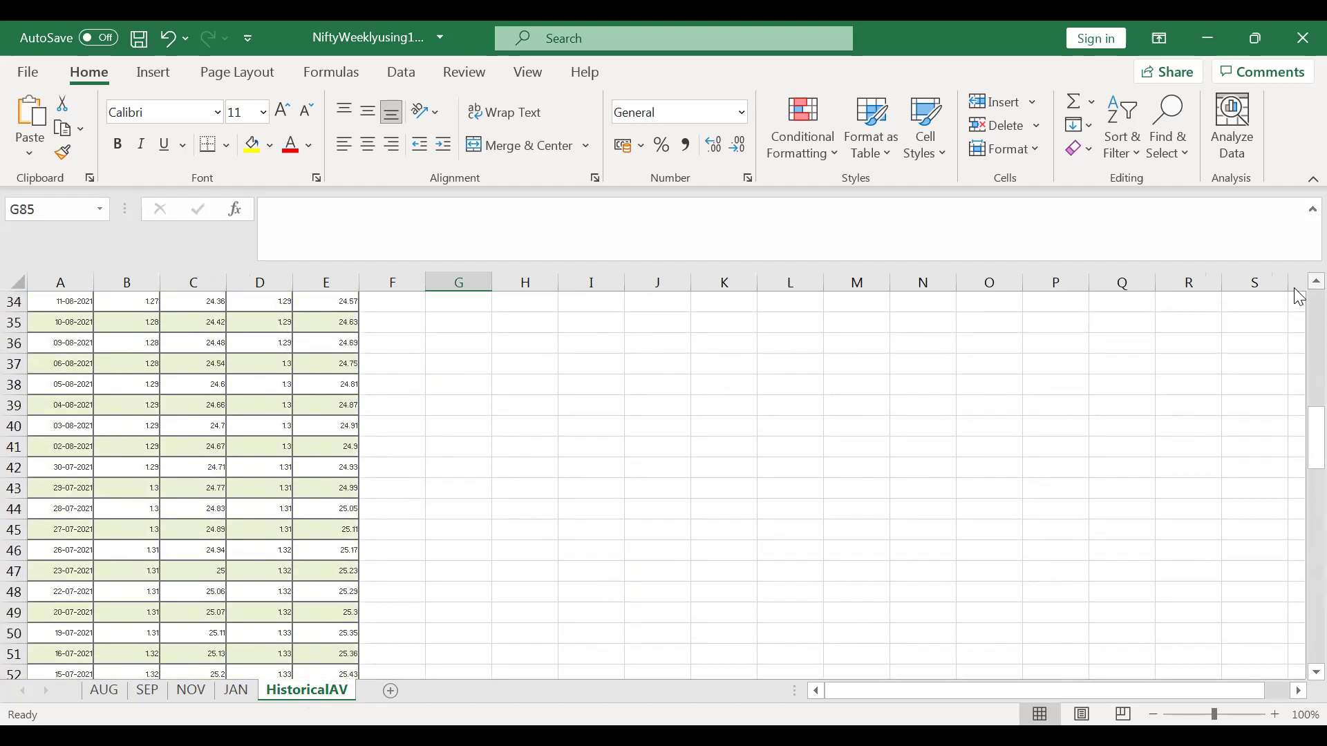
click(209, 361)
Step: On the AUG sheet, change the volatility factor in the SD Price formula in C2 to 0.2454
click(105, 695)
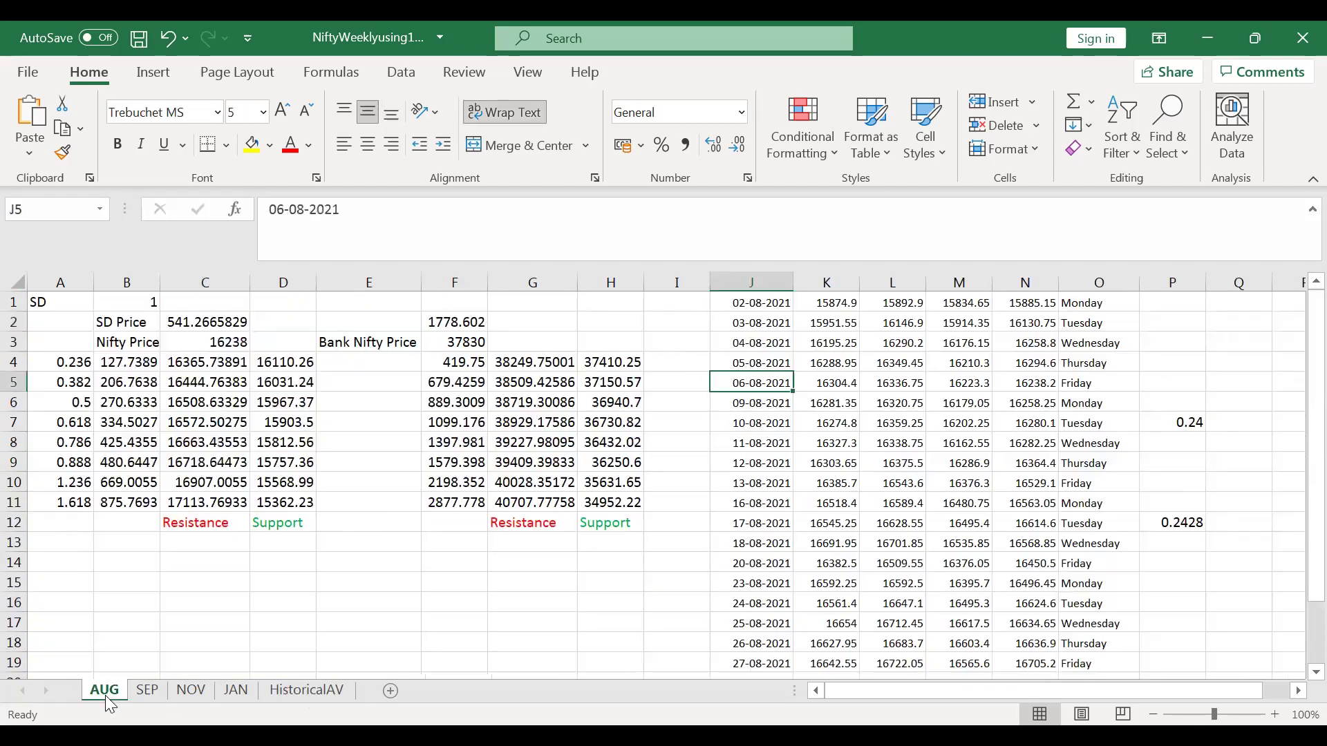
click(194, 325)
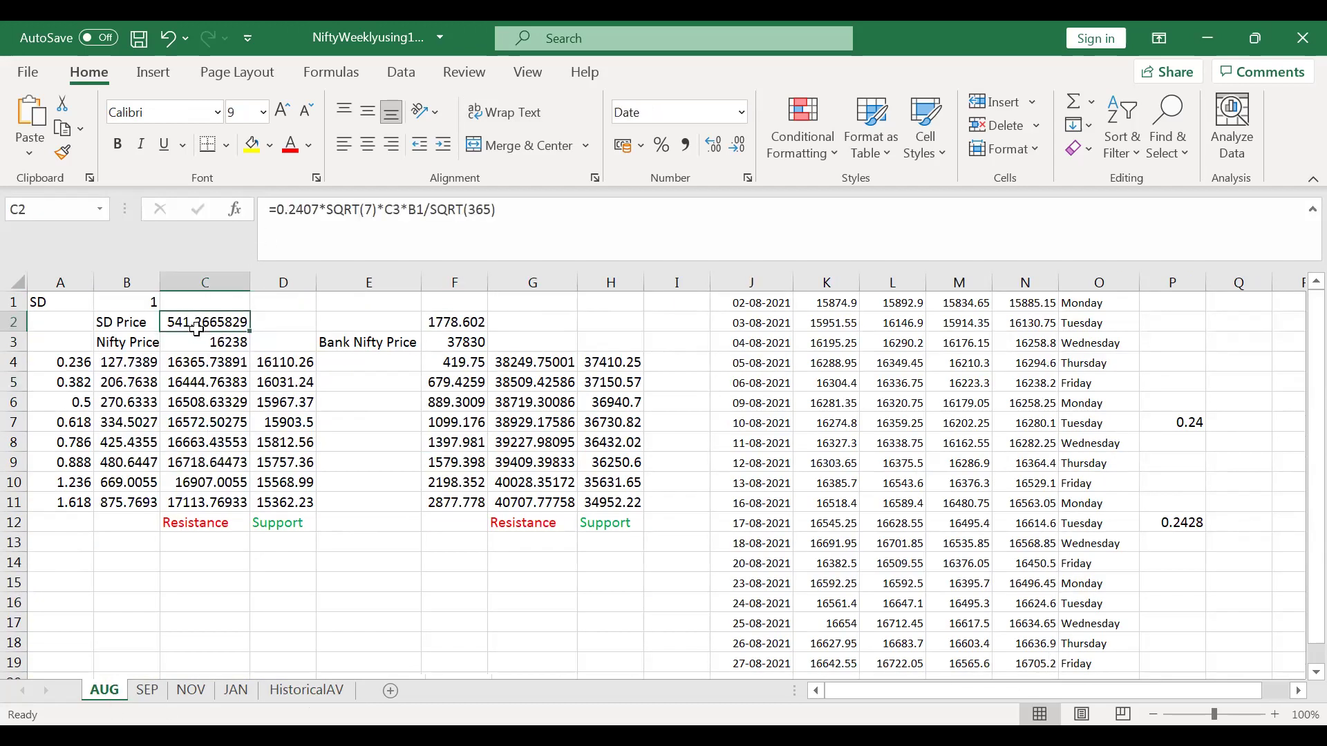
click(322, 209)
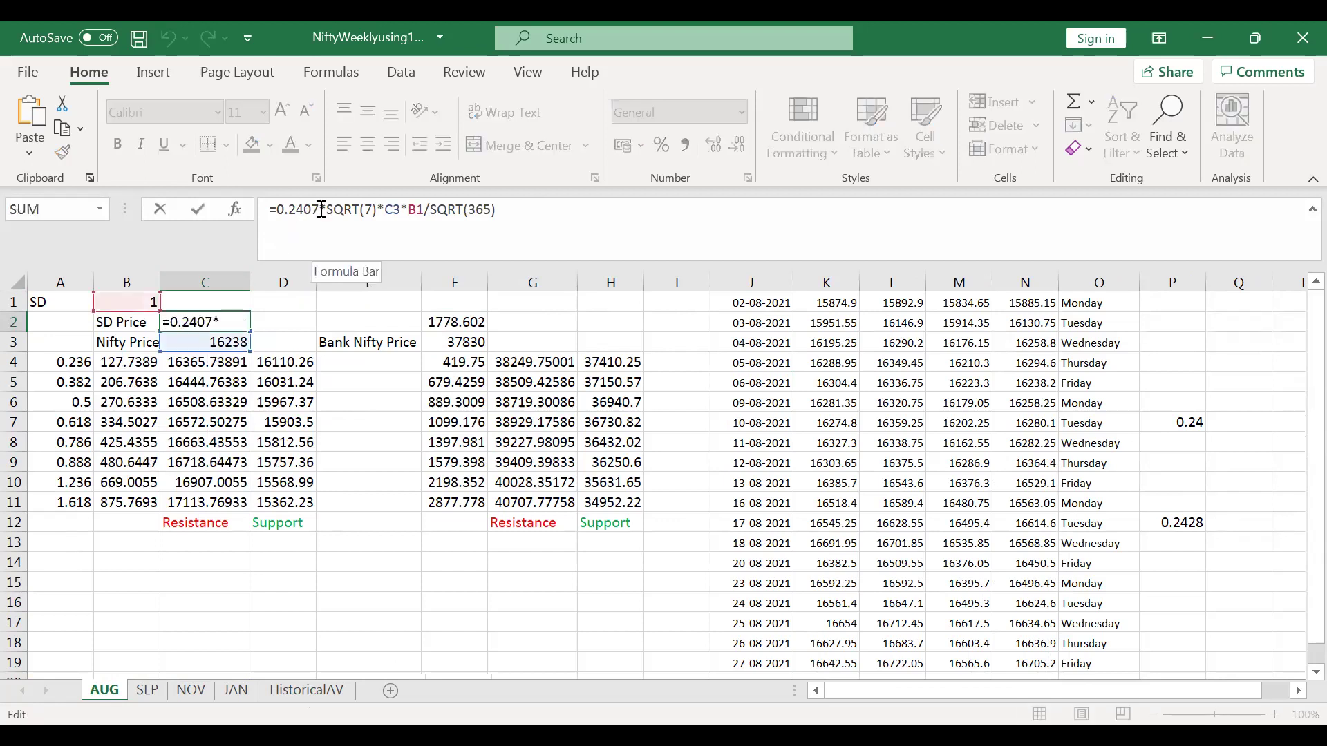
key(BackSpace)
key(BackSpace)
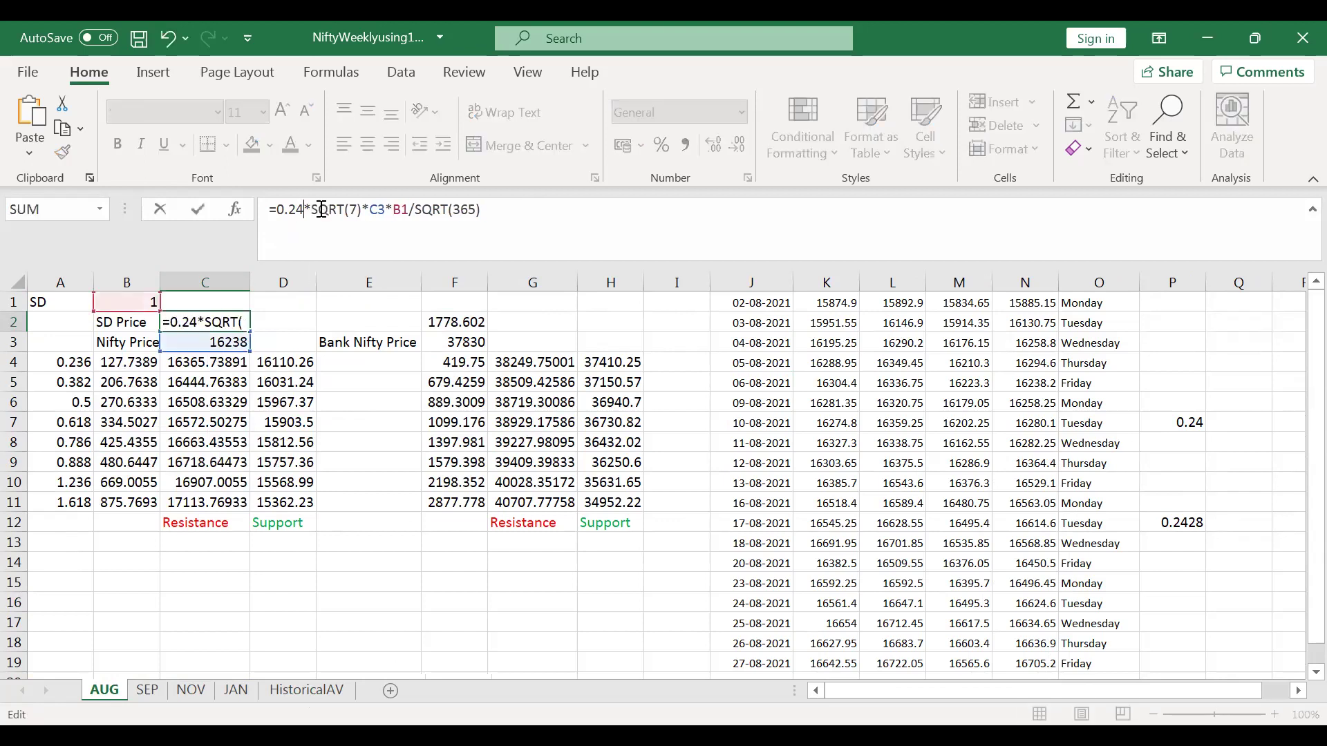
text(54)
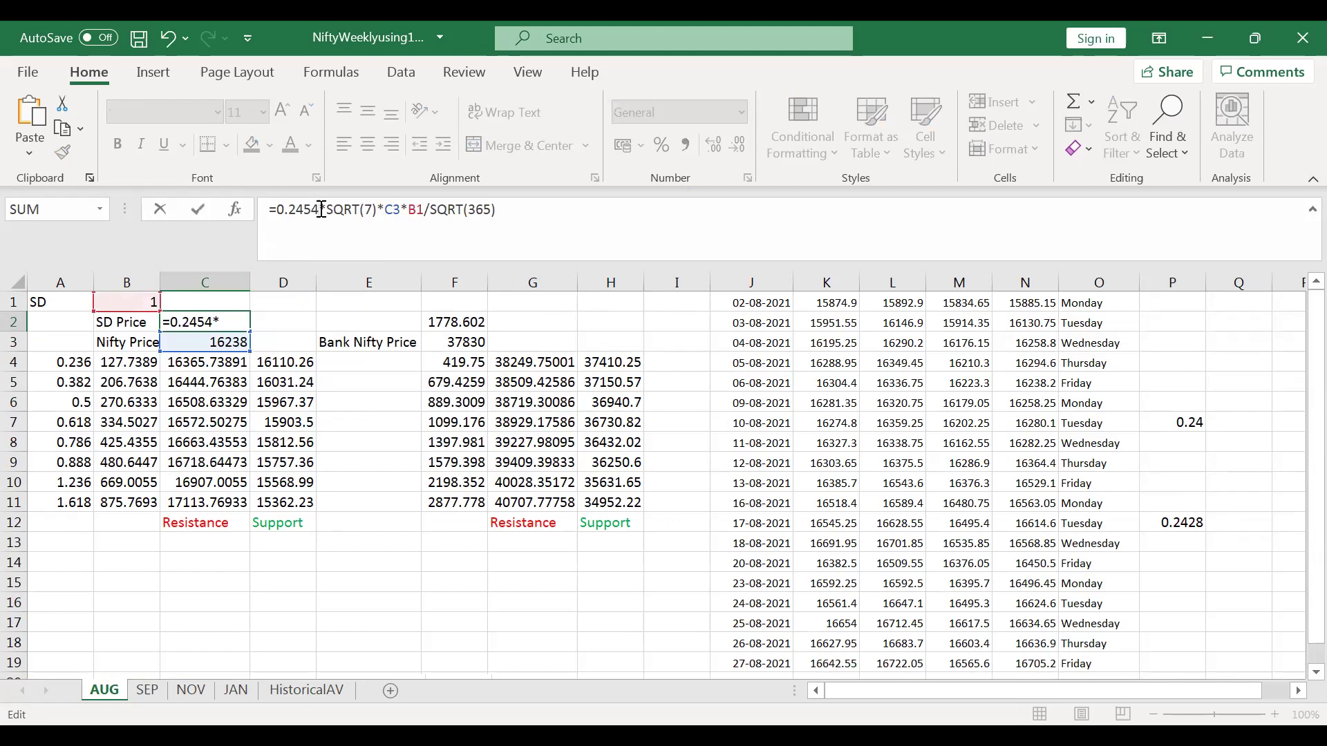
key(Return)
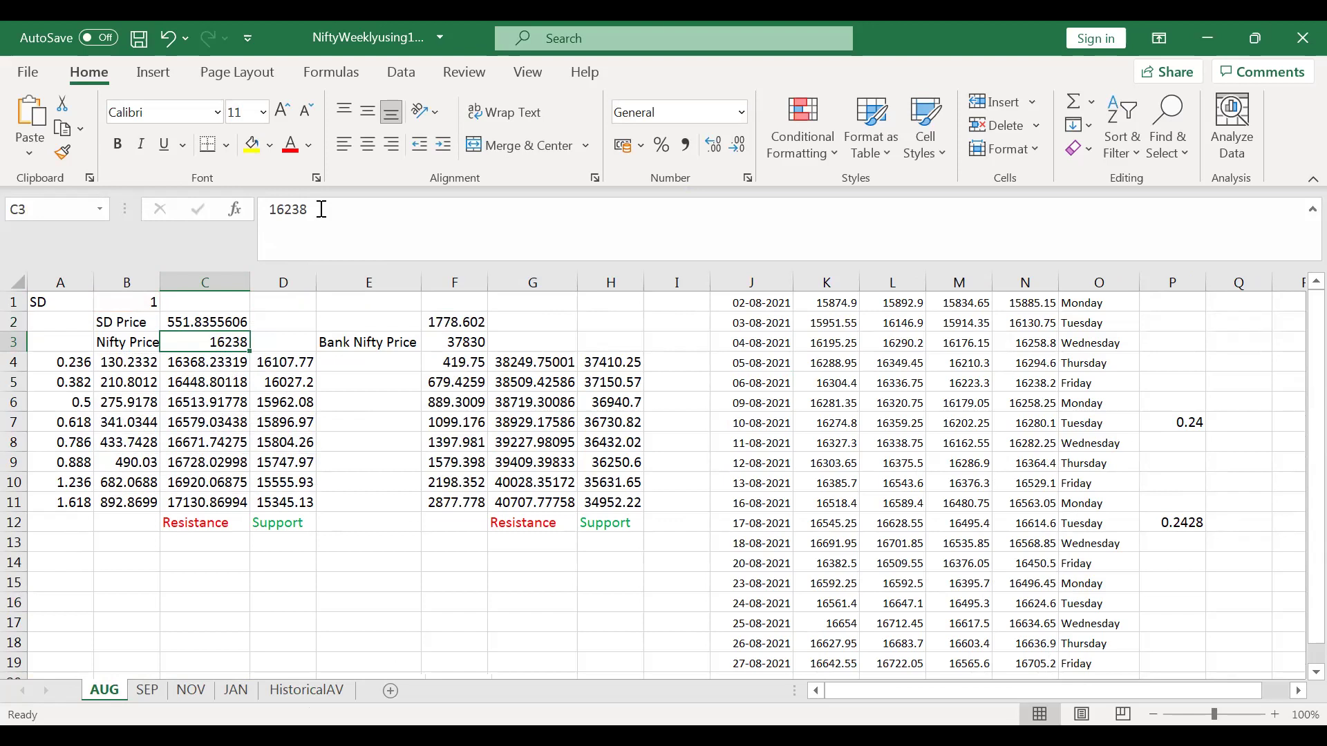
Step: Review the SD Price formula, the ratios in column A, and the Resistance and Support columns of the Nifty table
click(196, 321)
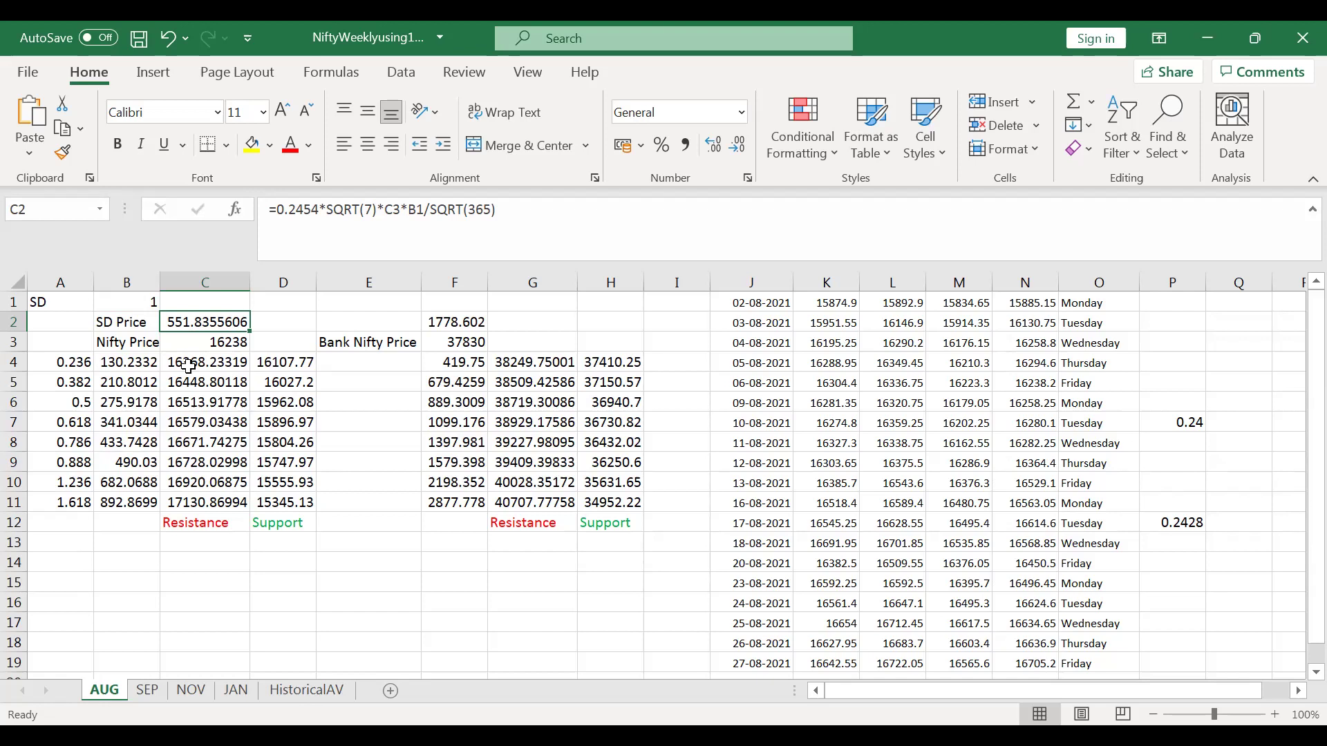
click(59, 367)
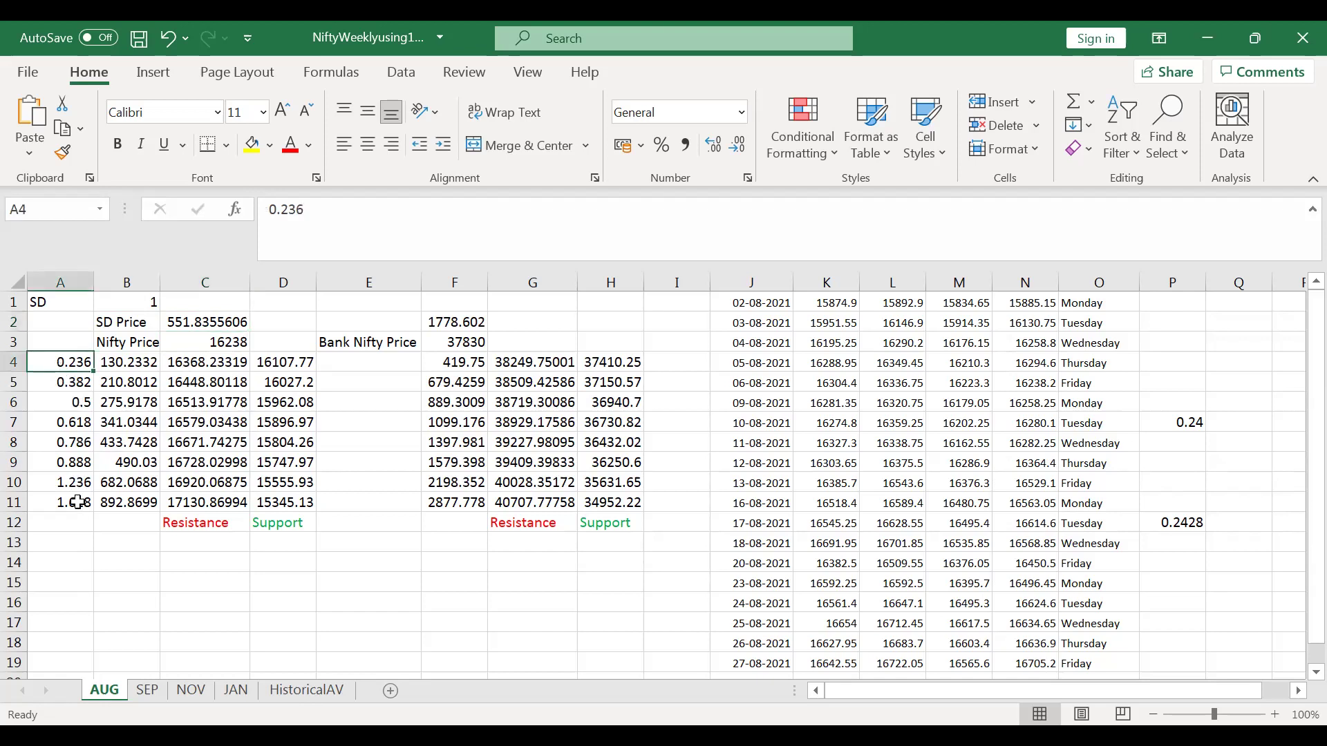
click(214, 518)
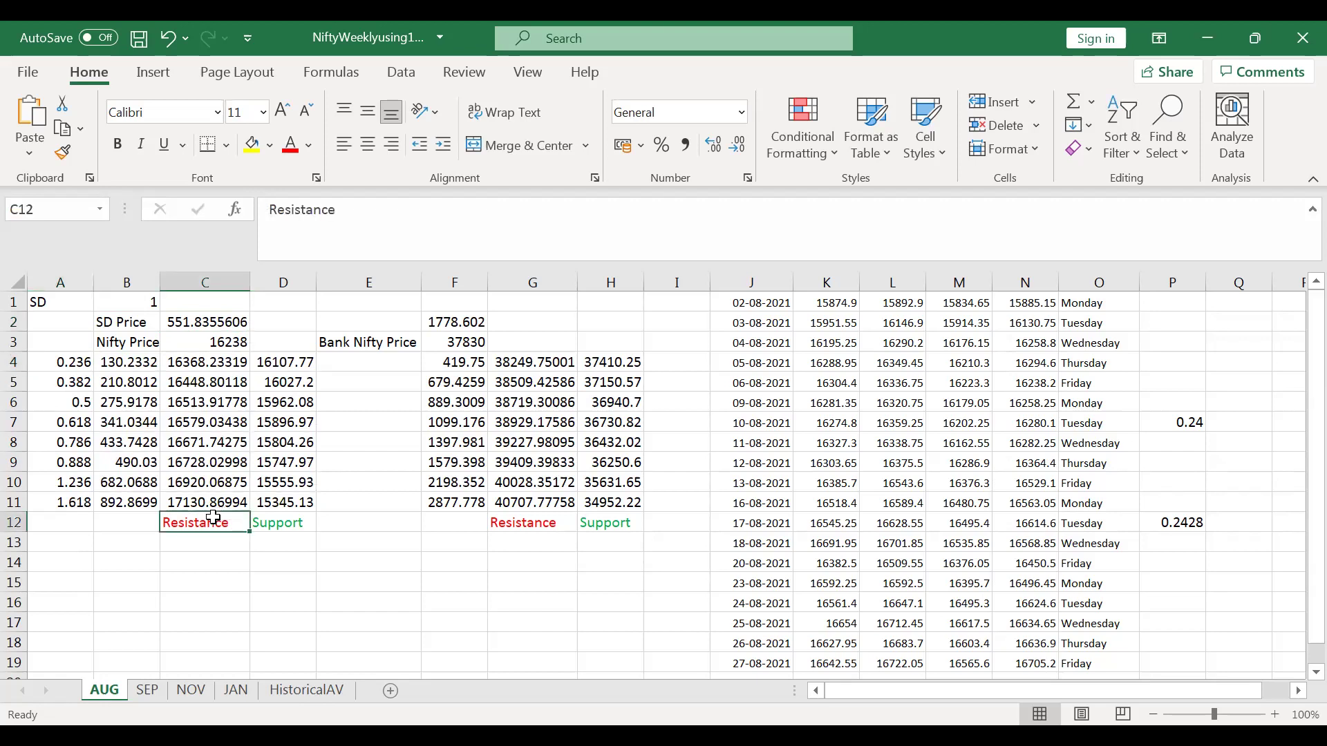
click(282, 525)
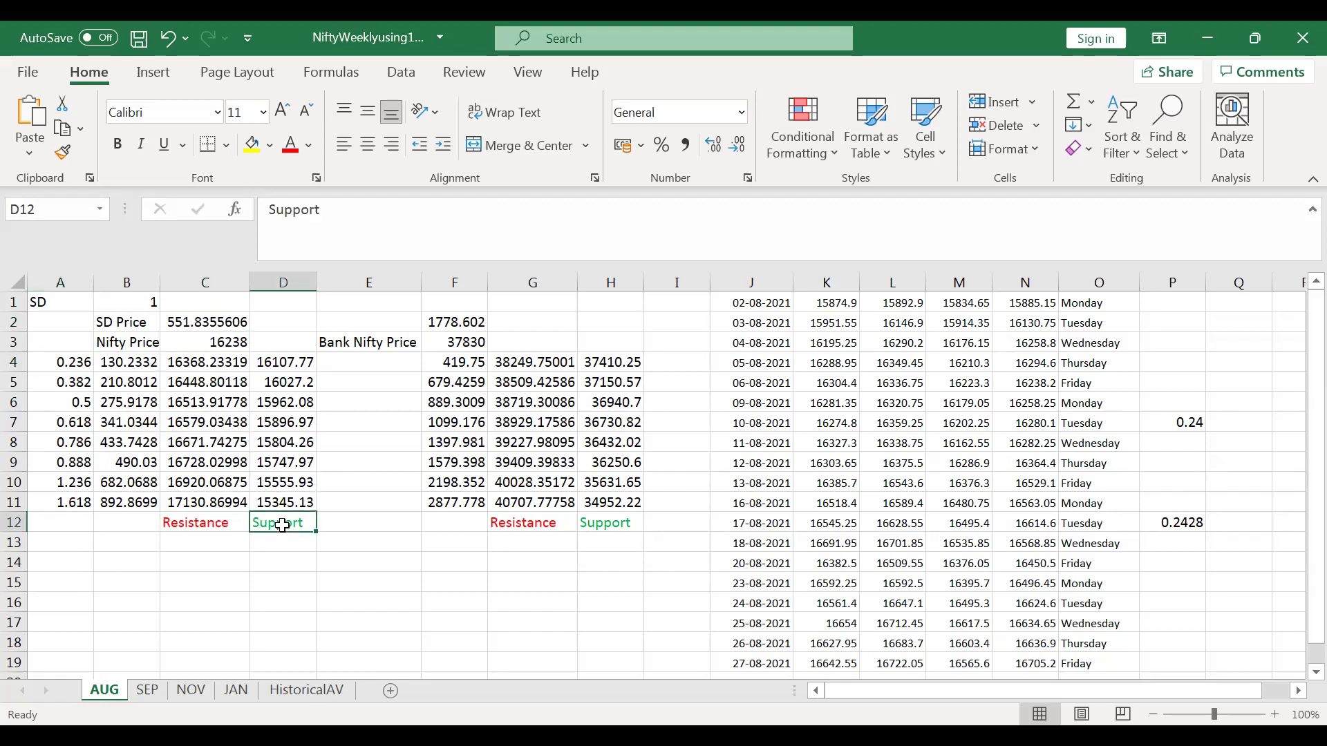
Step: Examine how the Nifty resistance and support formulas in rows 4 and 5 combine the Nifty Price, SD Price and column A ratios
click(203, 367)
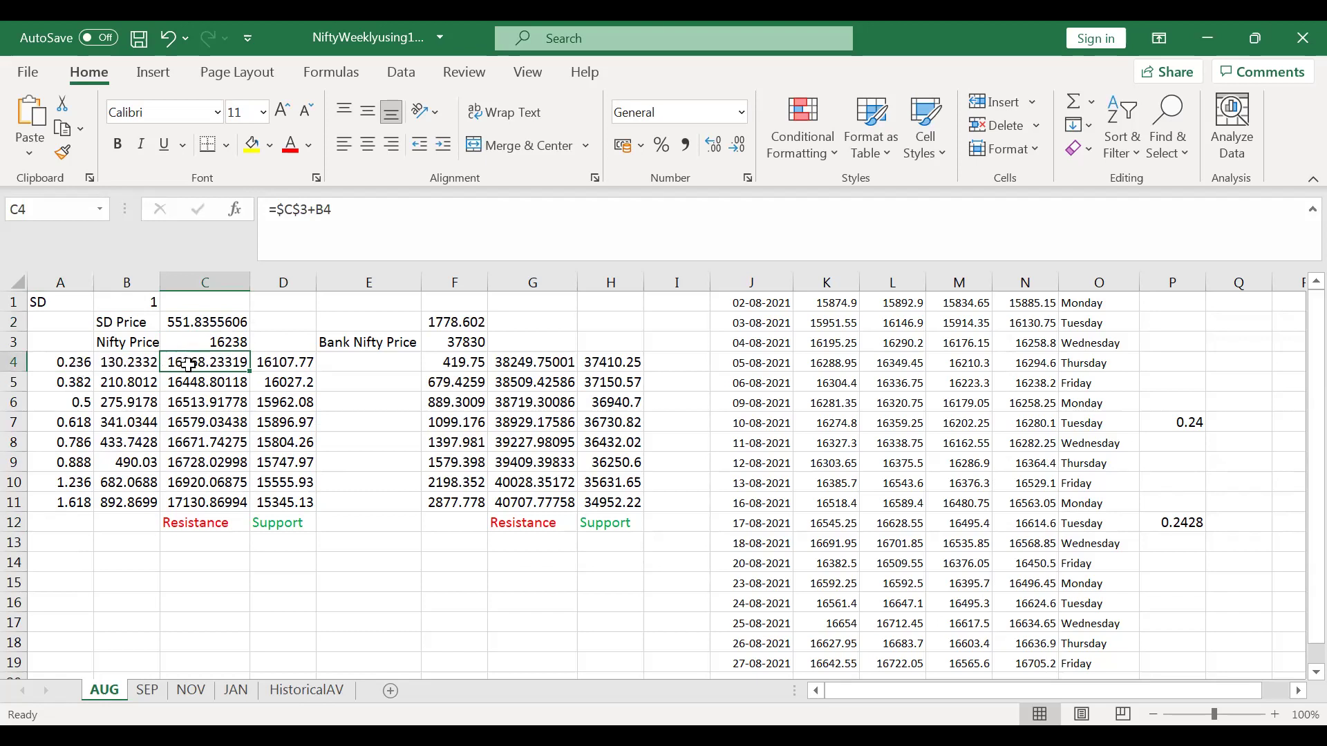
click(130, 362)
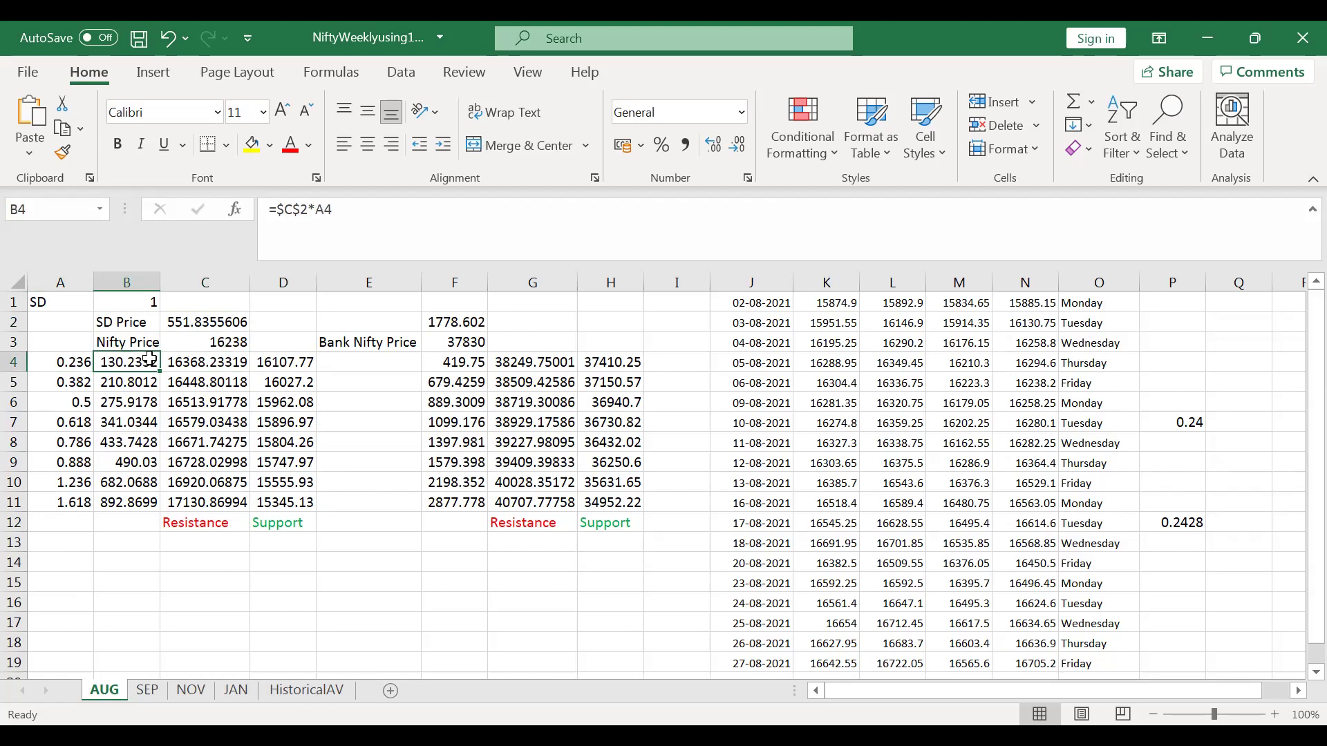
click(194, 326)
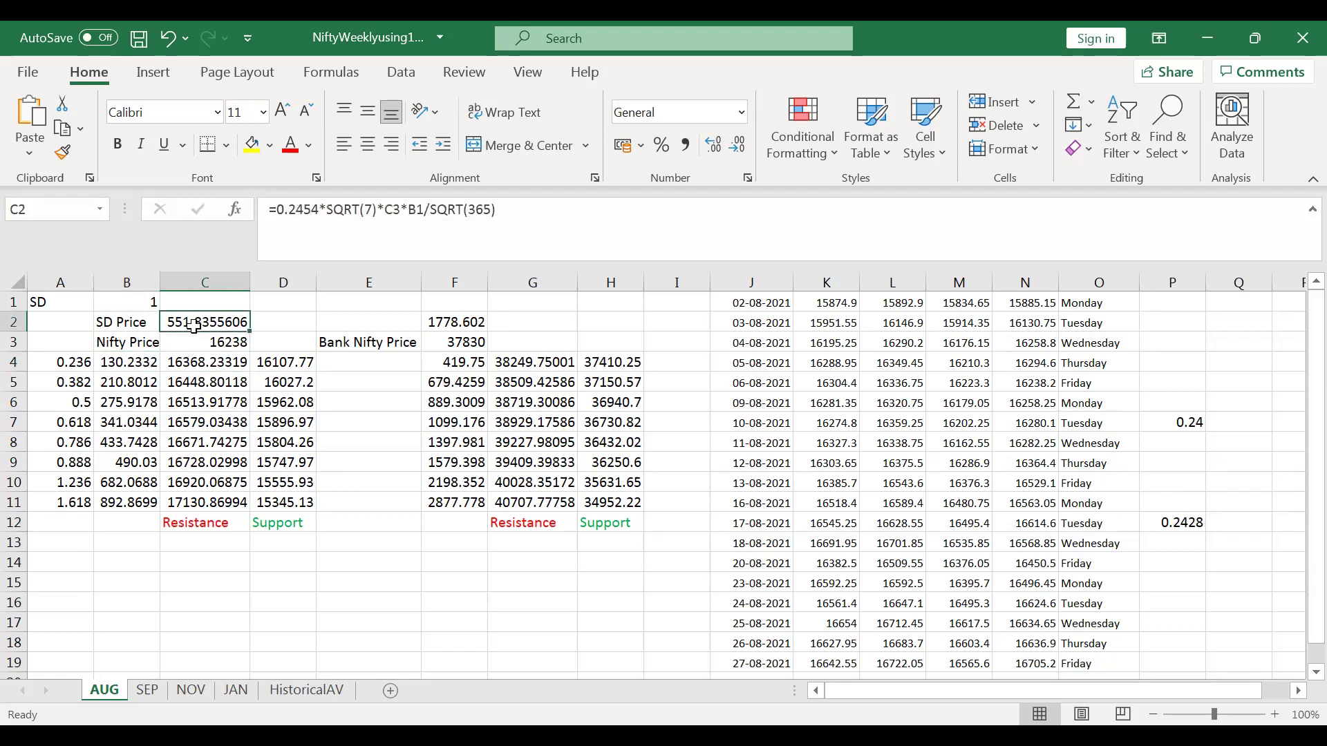
click(80, 360)
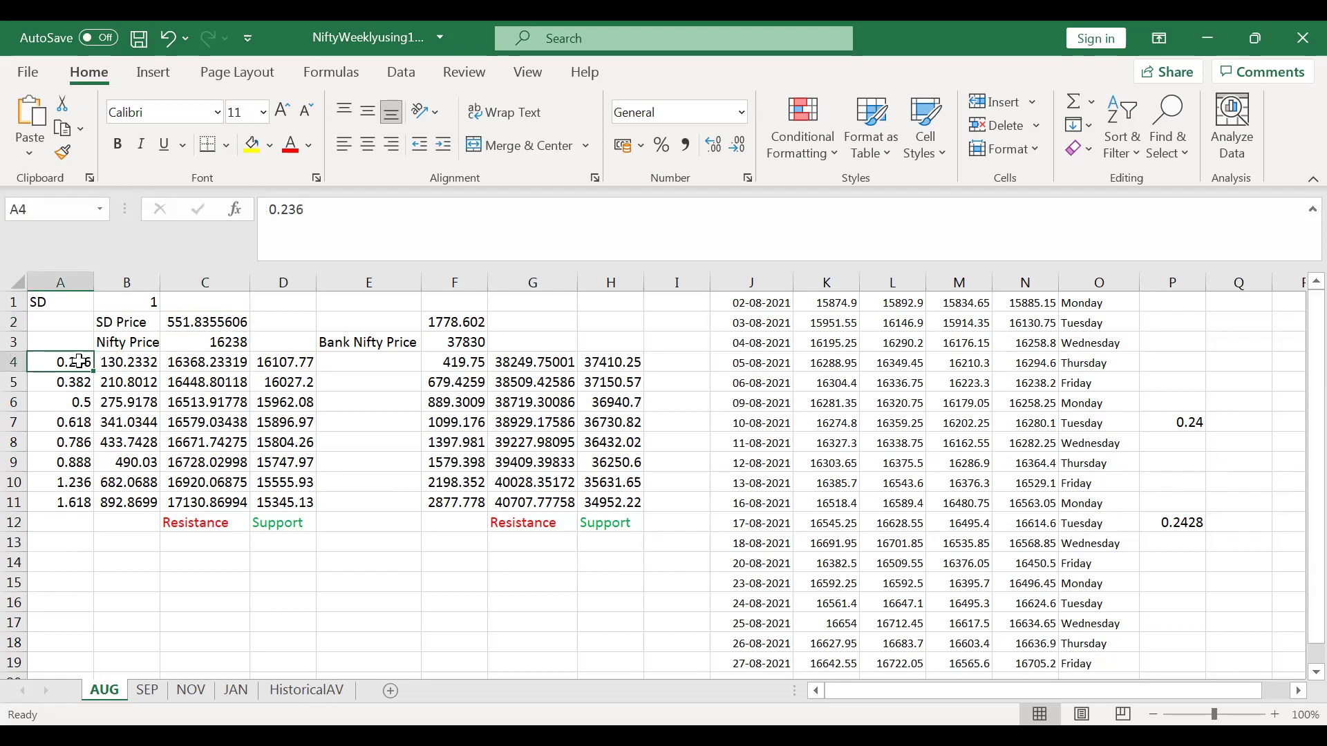
click(125, 362)
click(239, 342)
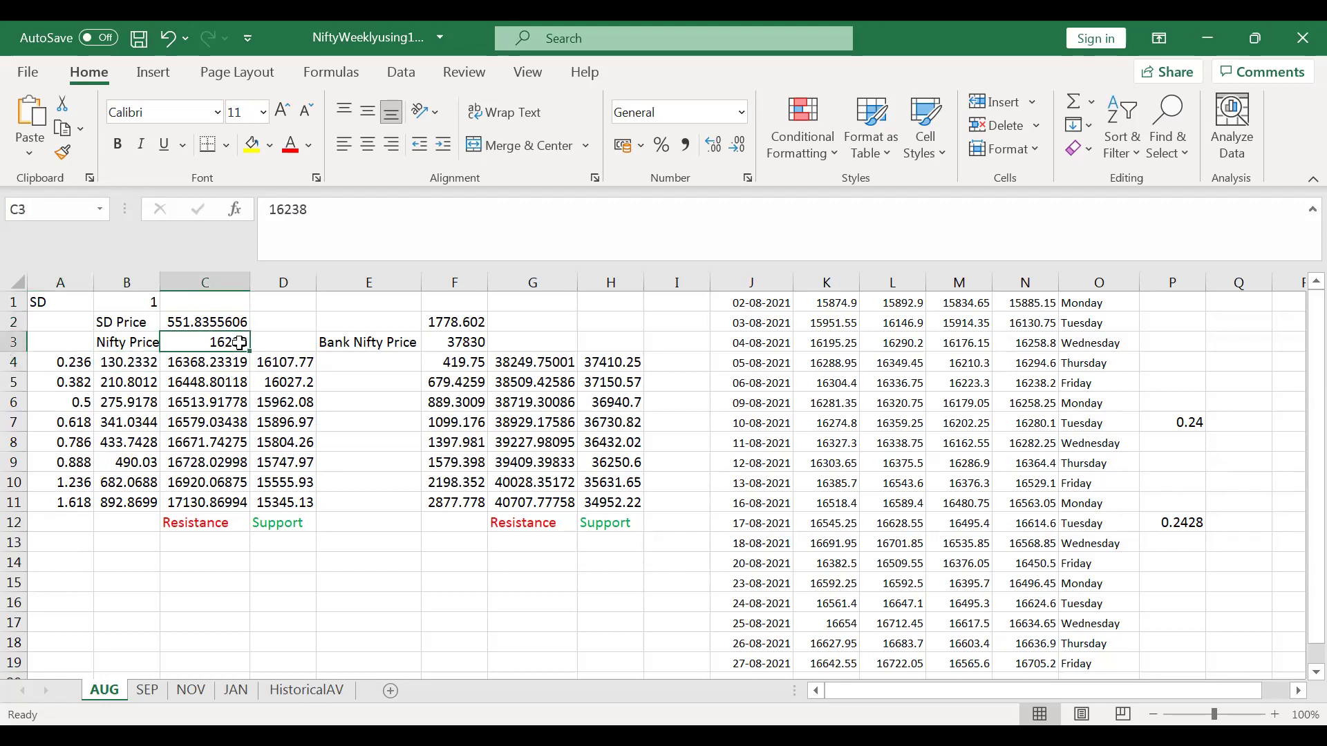
click(225, 362)
click(226, 380)
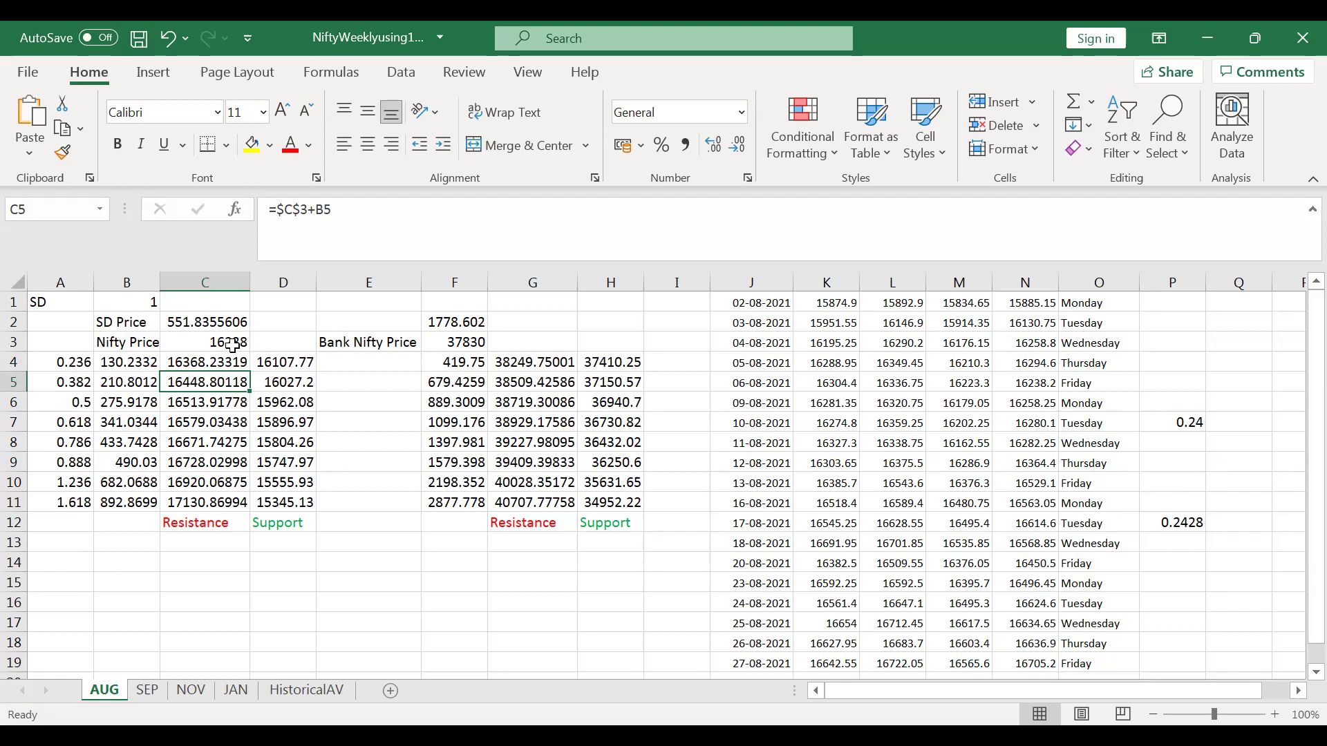
click(299, 357)
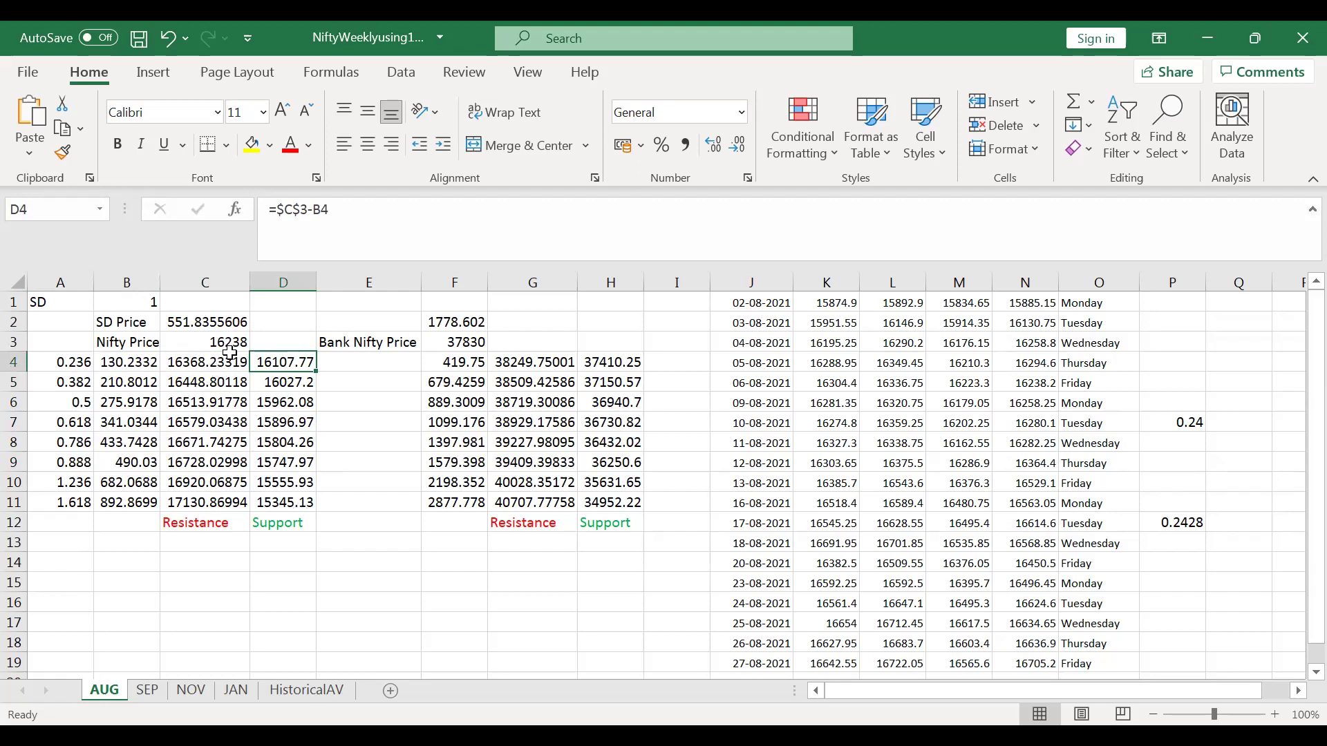
Step: Compare the 09-08-2021 and 10-08-2021 Nifty prices with the first resistance and support levels in C4 and D4
click(1075, 399)
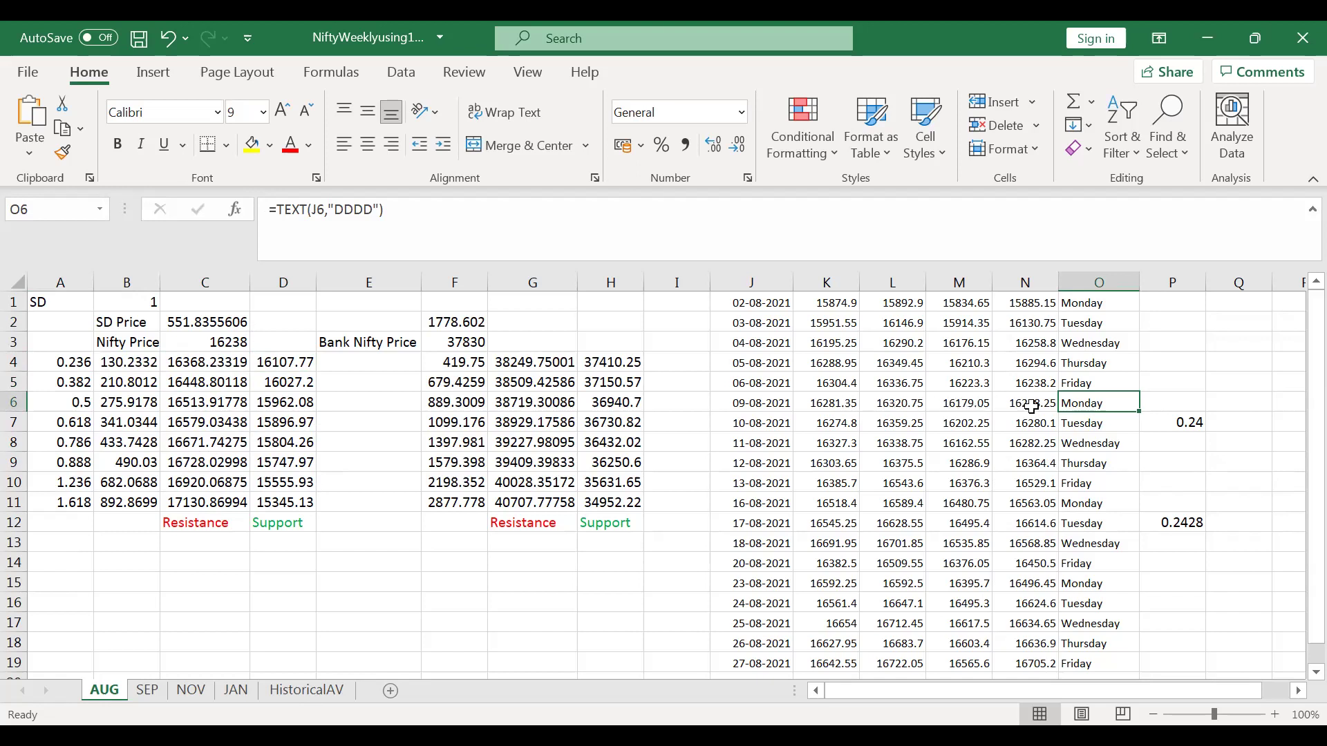
click(964, 409)
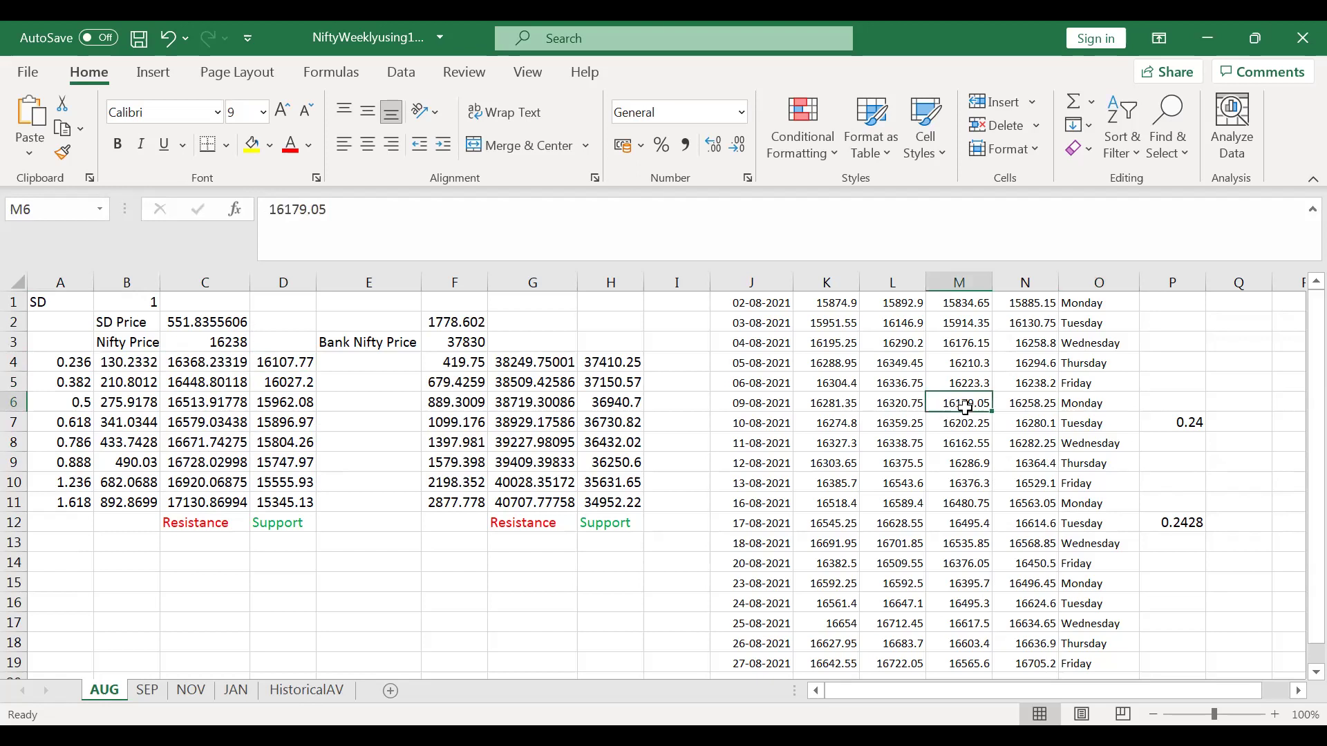
click(921, 408)
click(1036, 403)
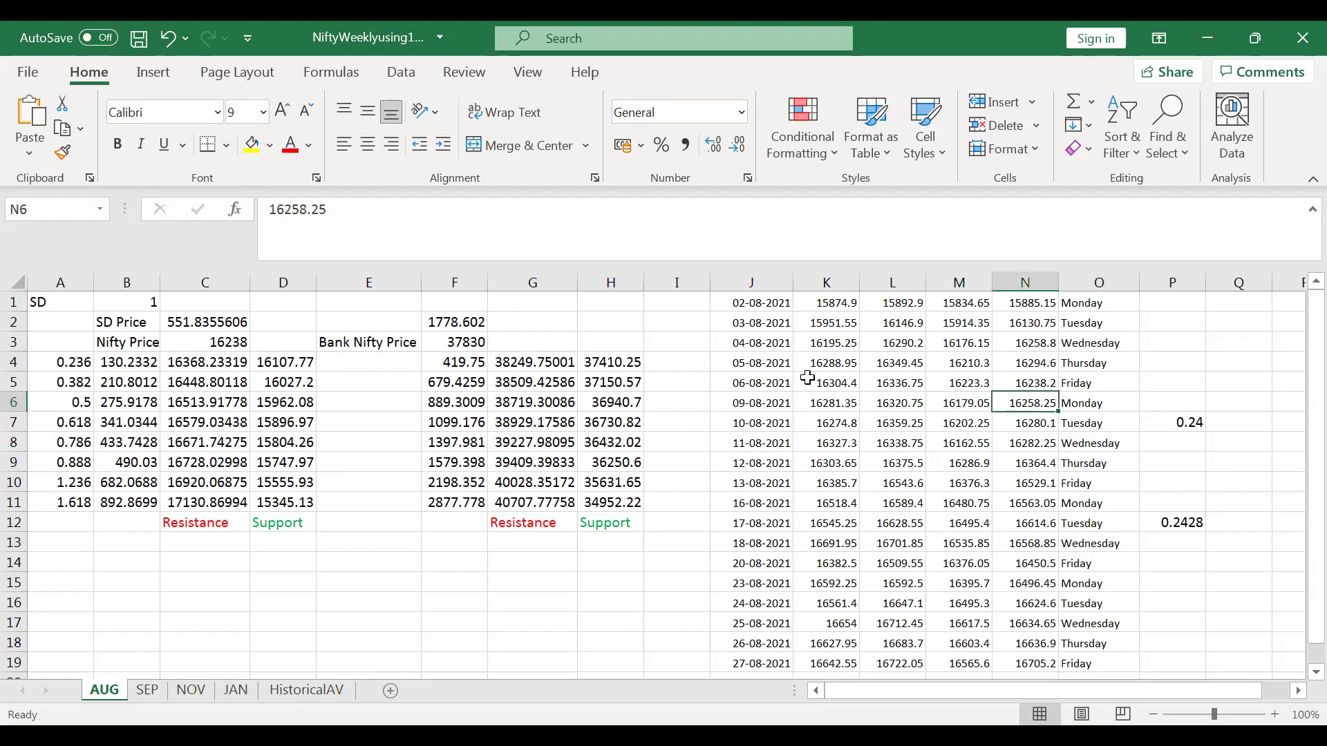
click(212, 364)
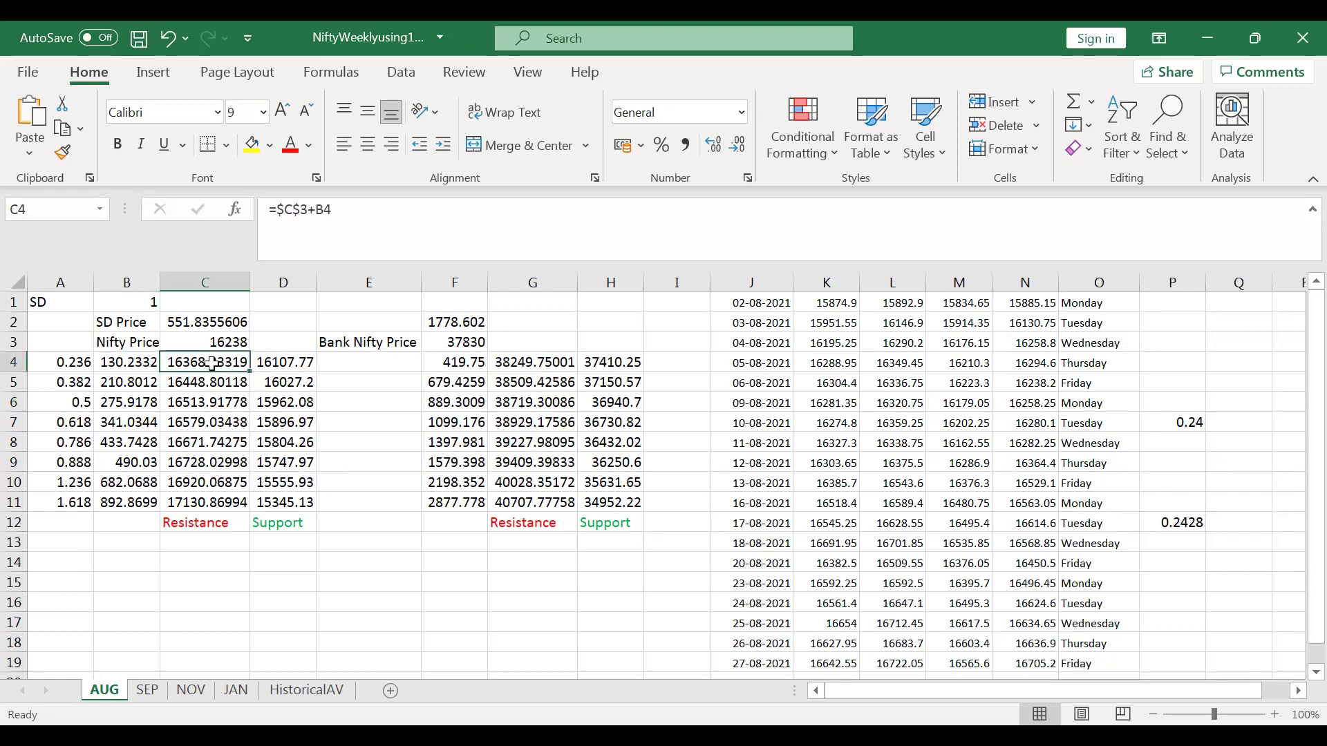
click(284, 365)
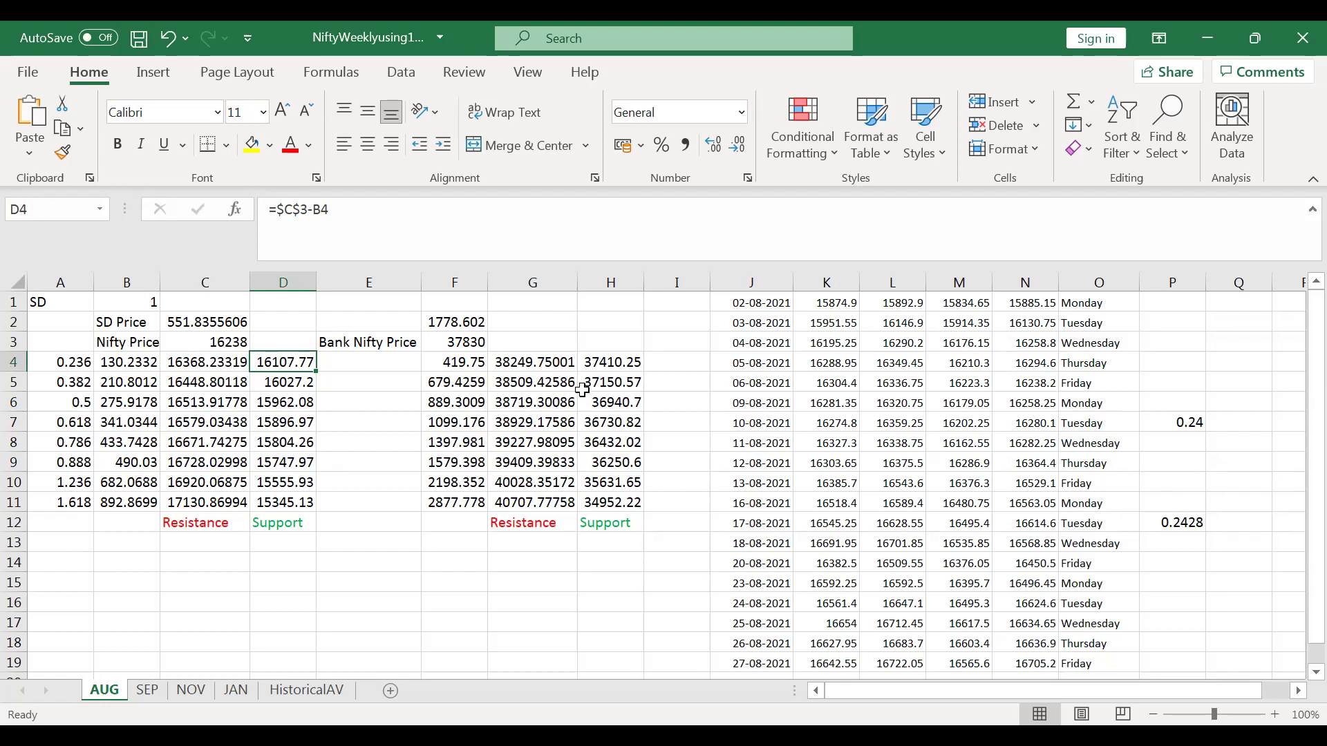
click(903, 408)
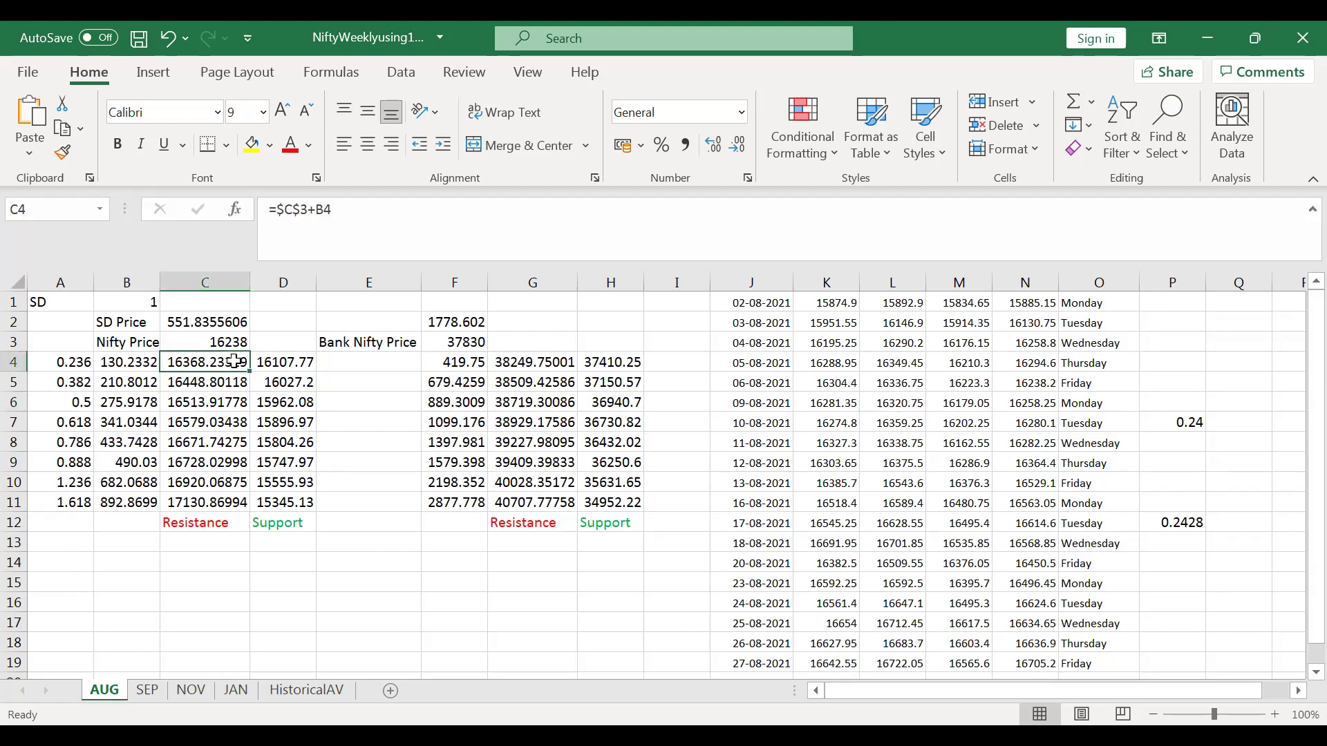
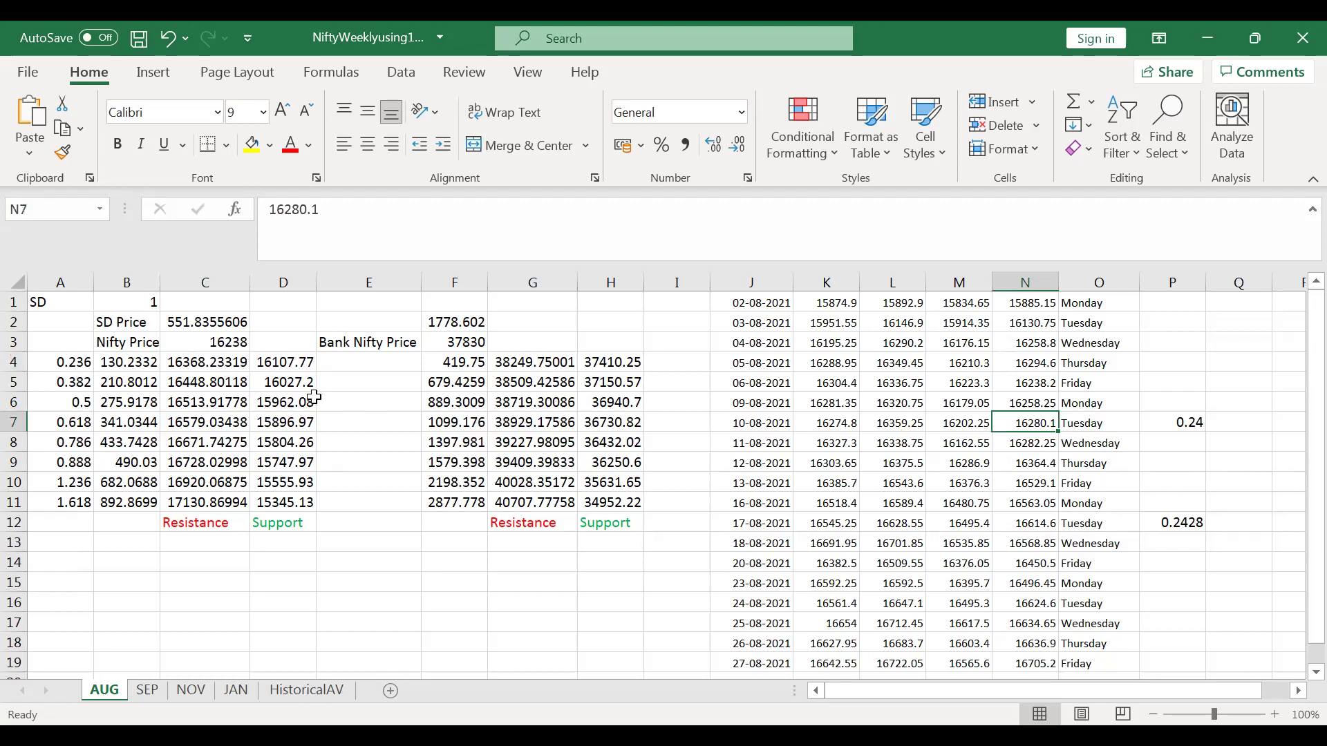
click(286, 364)
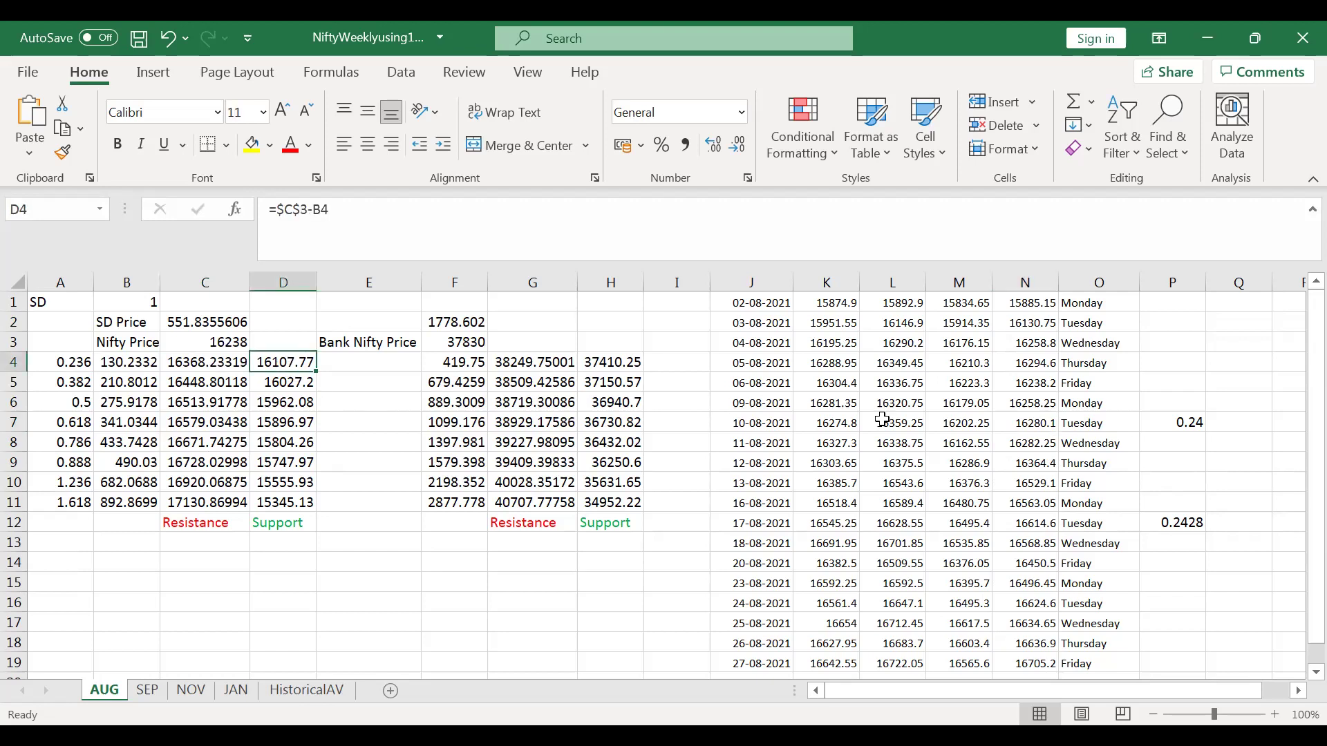
Step: Check the open, high, low and close prices for 11-08-2021 and 12-08-2021 against the first Nifty support and resistance levels
click(837, 445)
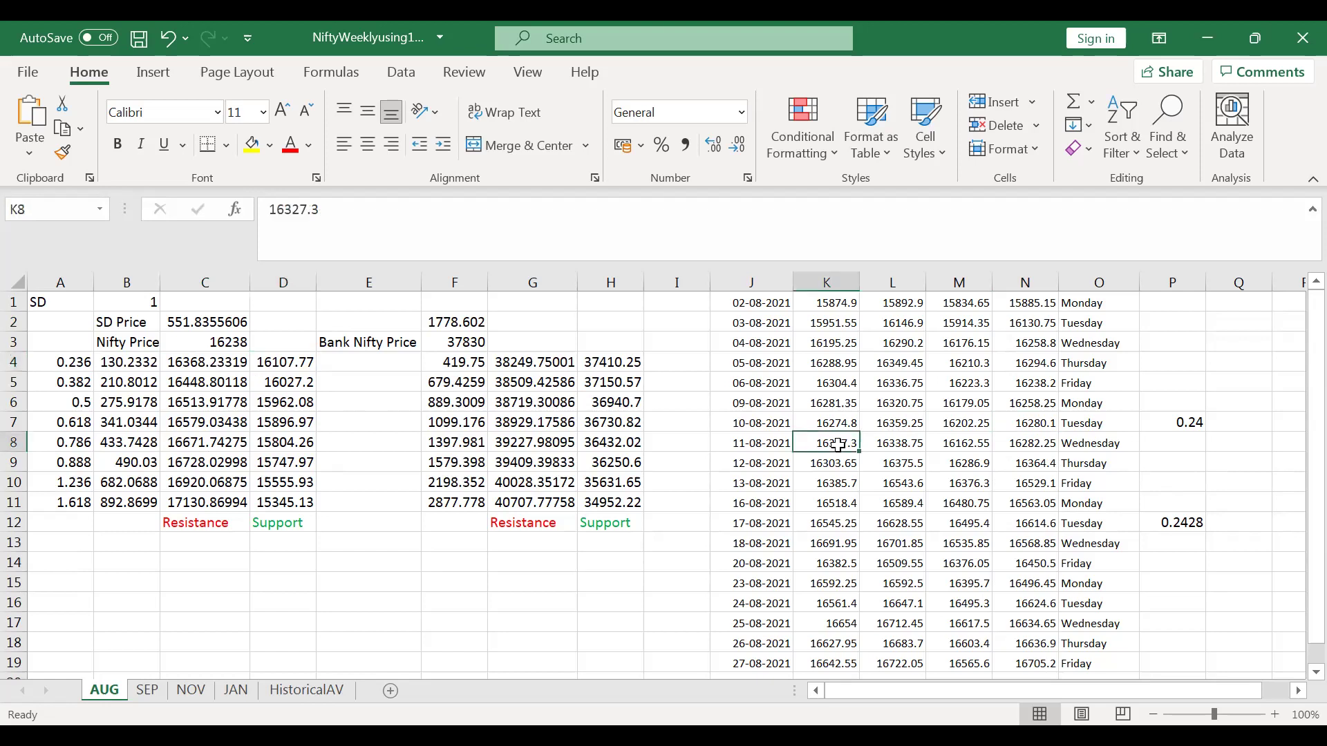
click(909, 444)
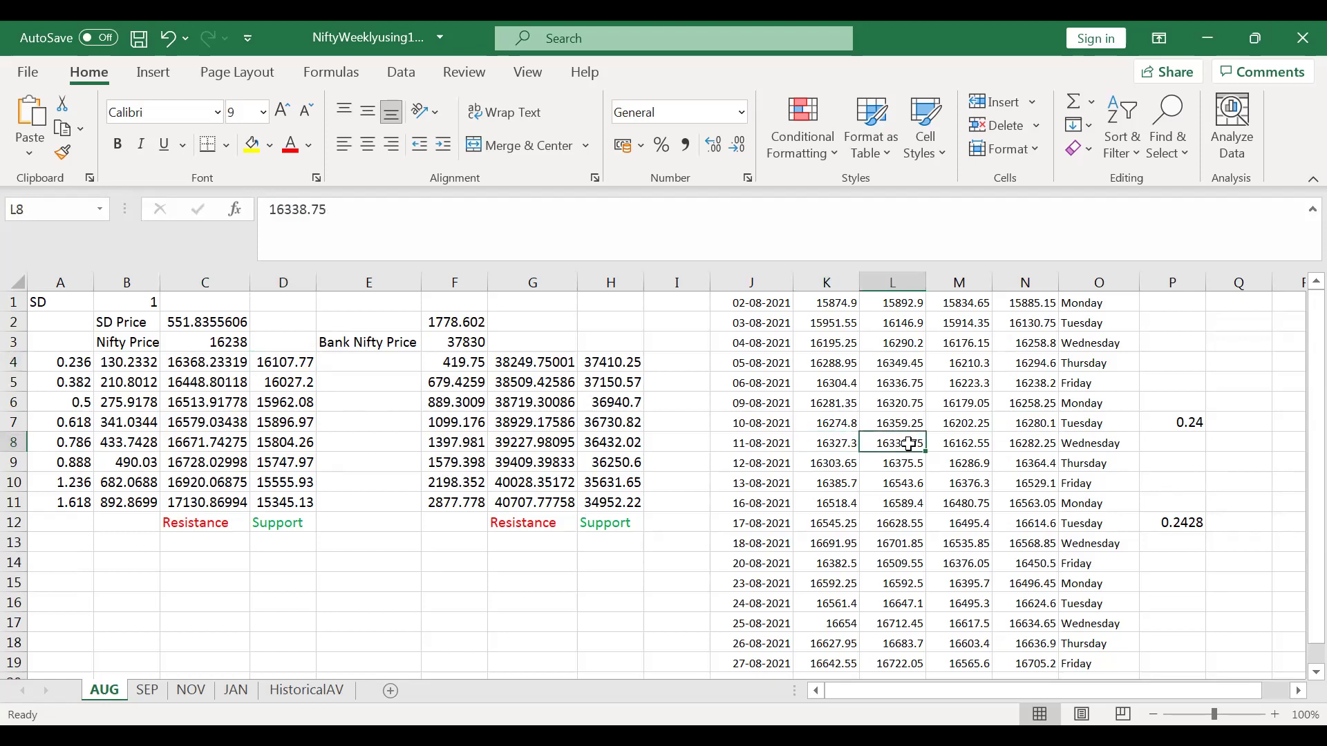
click(974, 446)
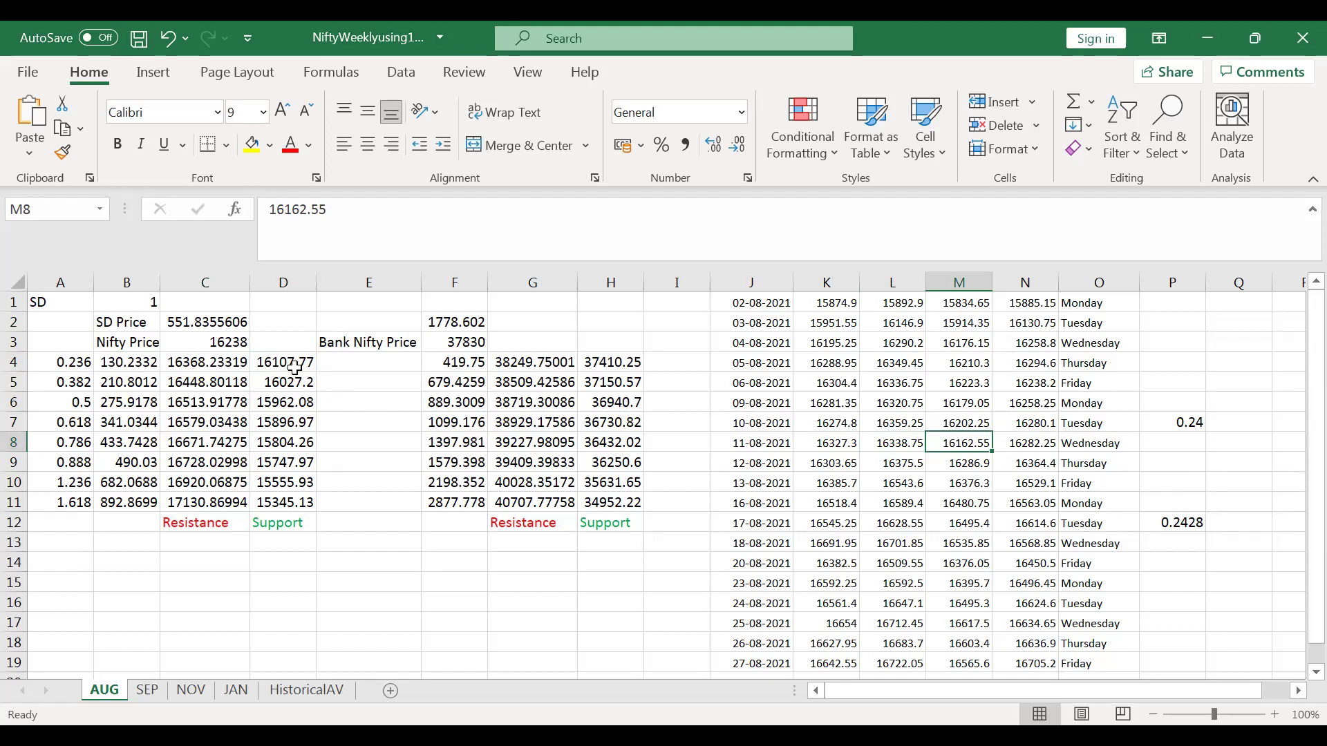
click(1014, 443)
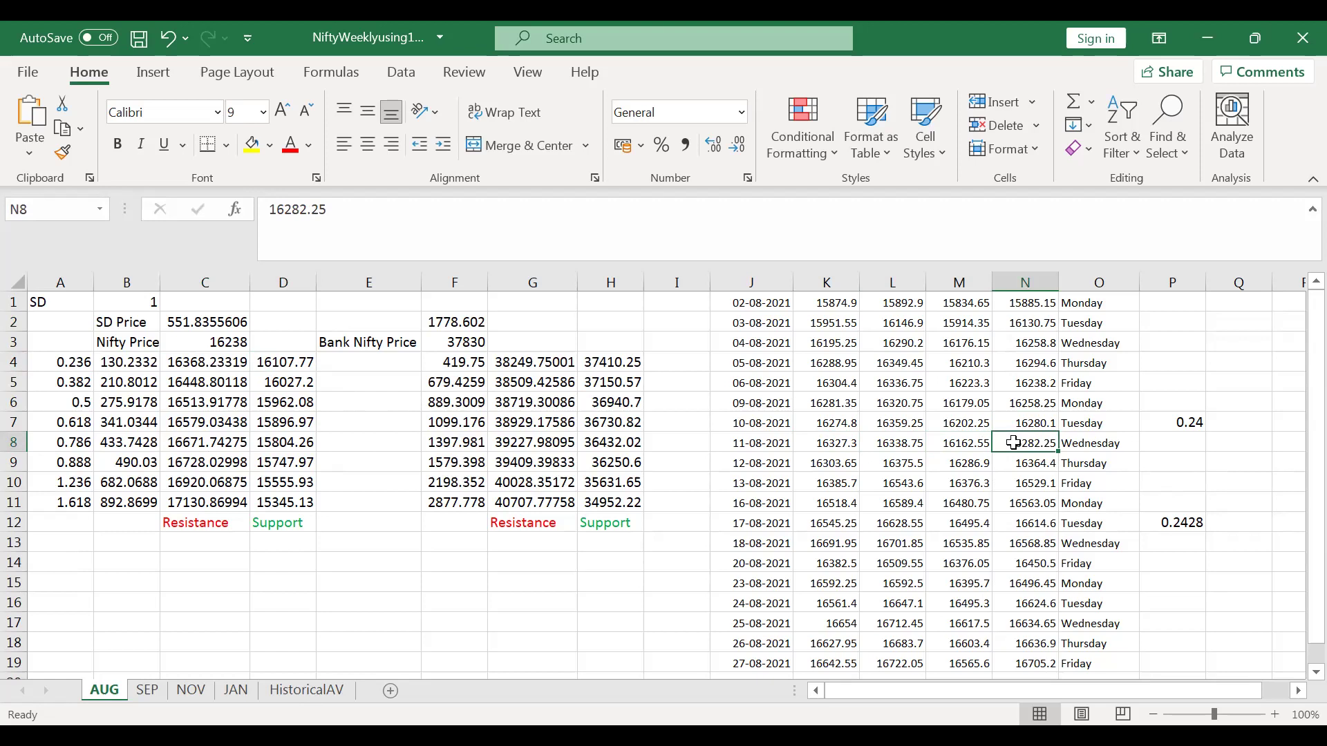
click(821, 464)
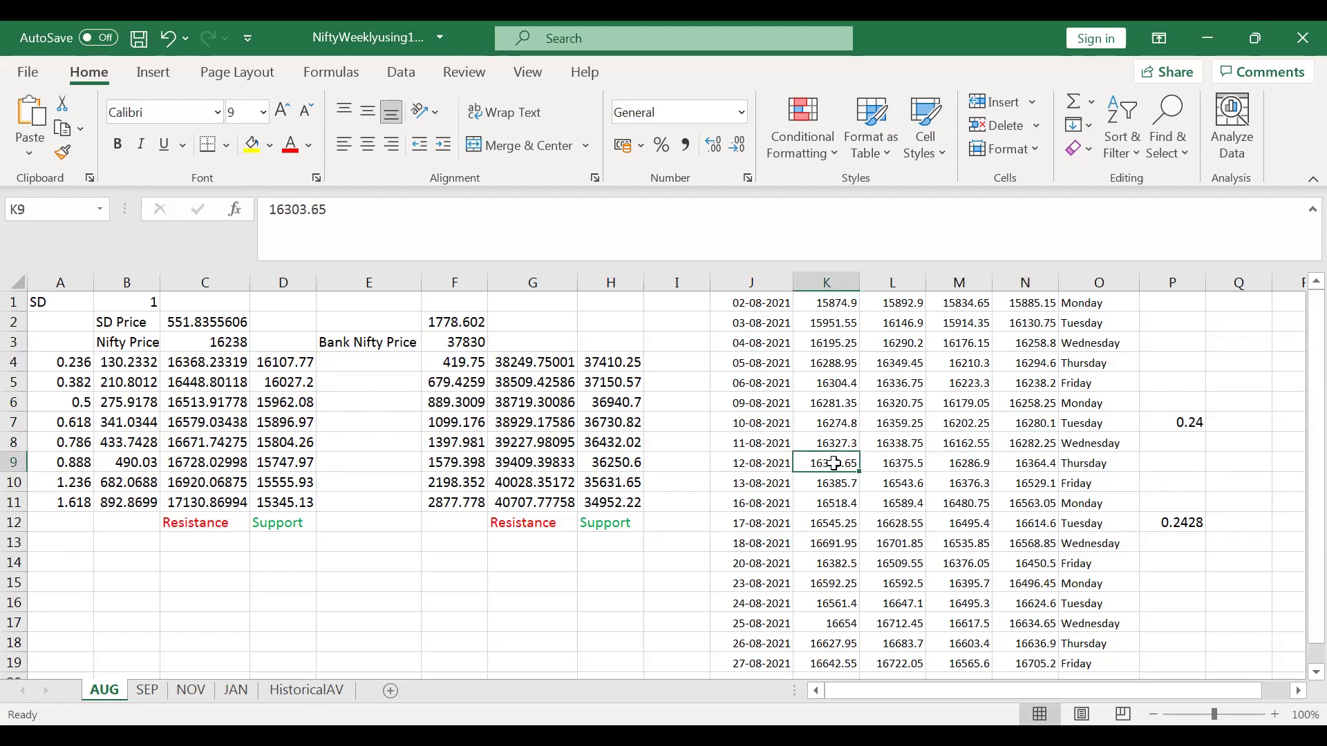
click(909, 464)
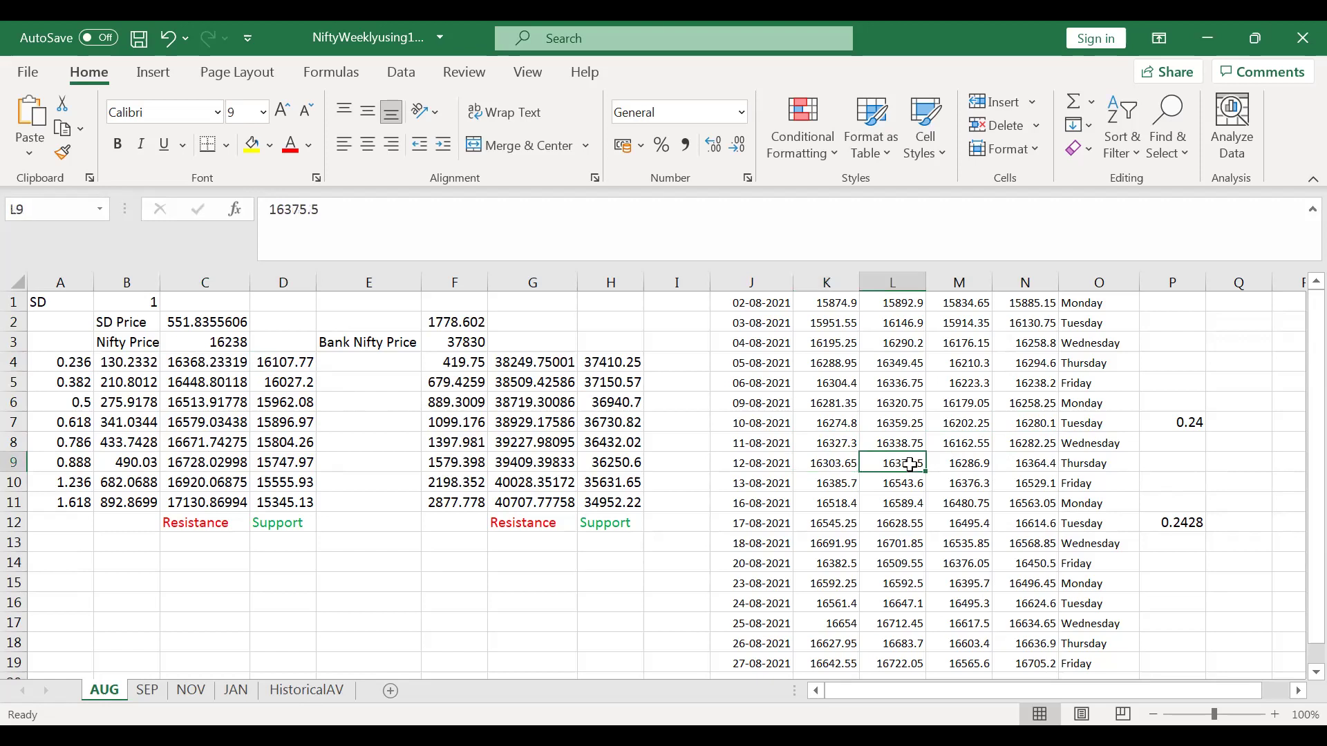
click(1035, 464)
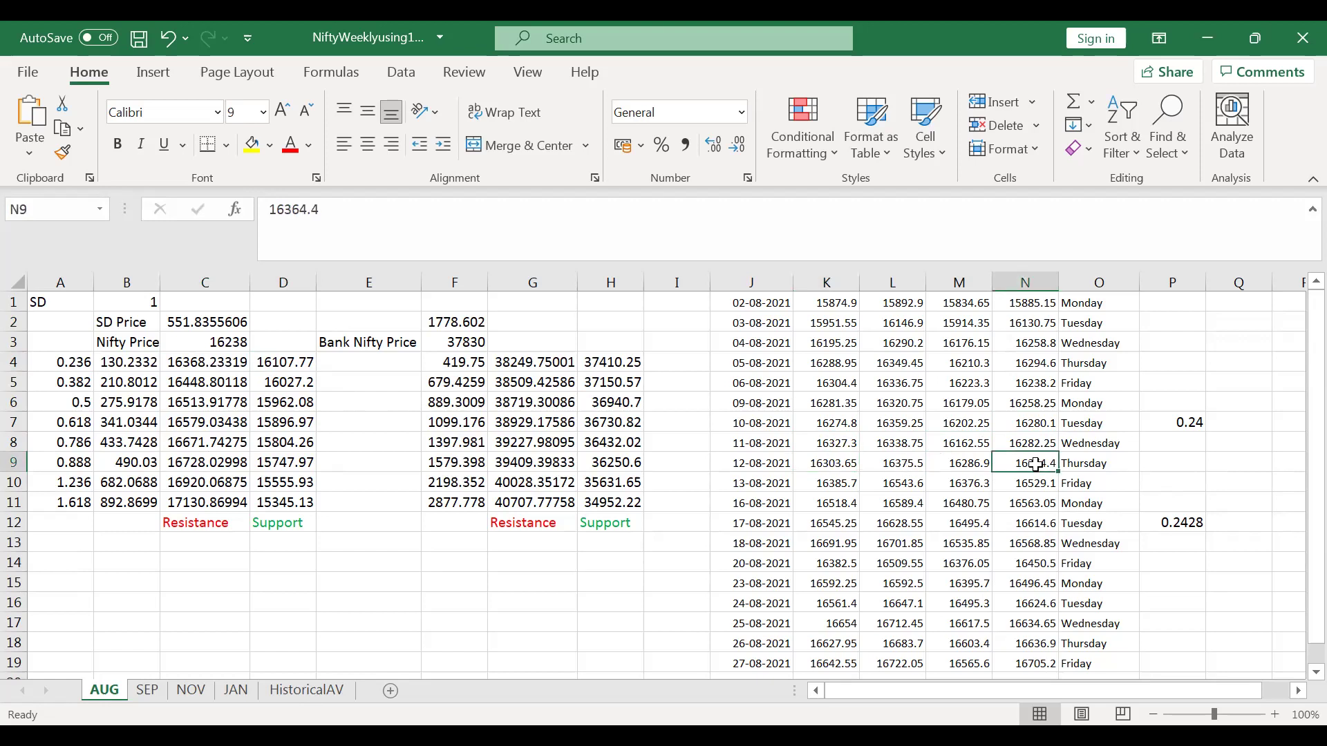
Step: Compare the open and high of Friday 13-08-2021 with the 0.5 ratio resistance level in C6
click(836, 486)
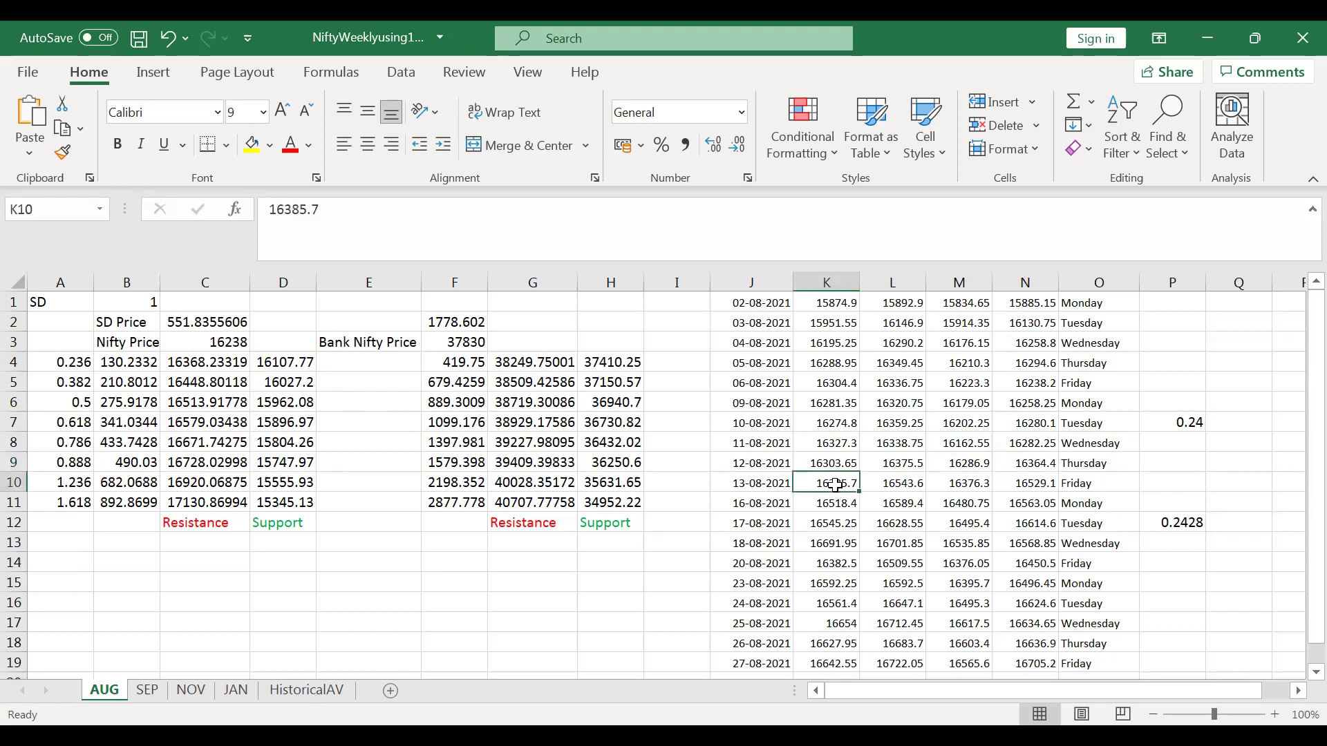
click(904, 492)
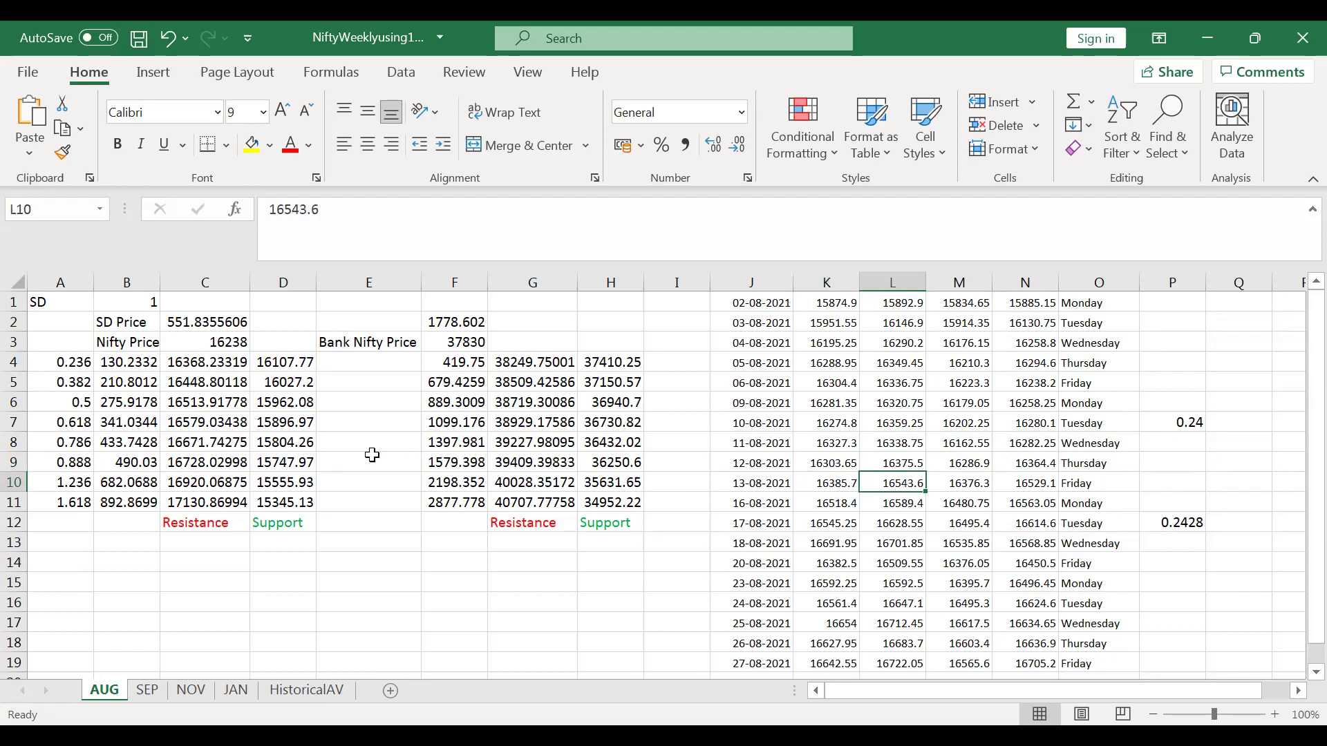
click(233, 400)
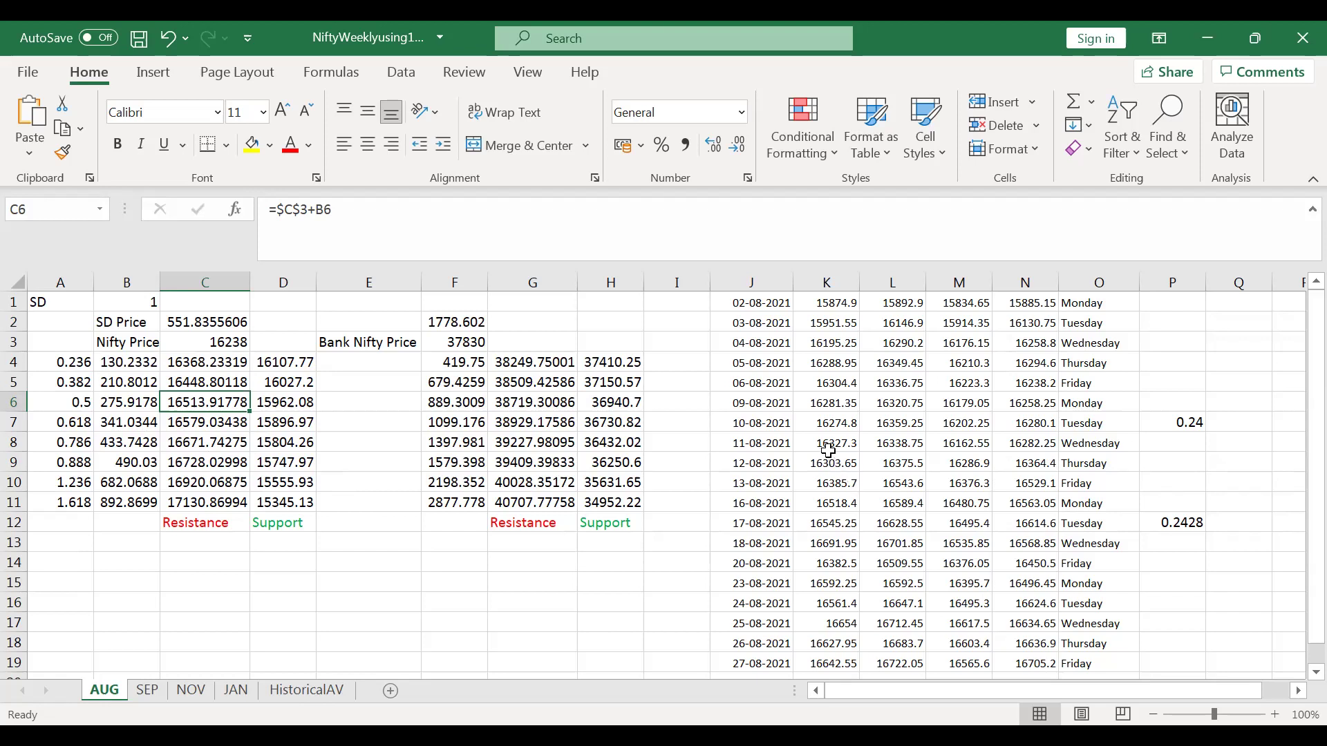
Step: Set the Nifty Price in C3 to 16529, the rounded Friday close for 13-08-2021
click(1035, 488)
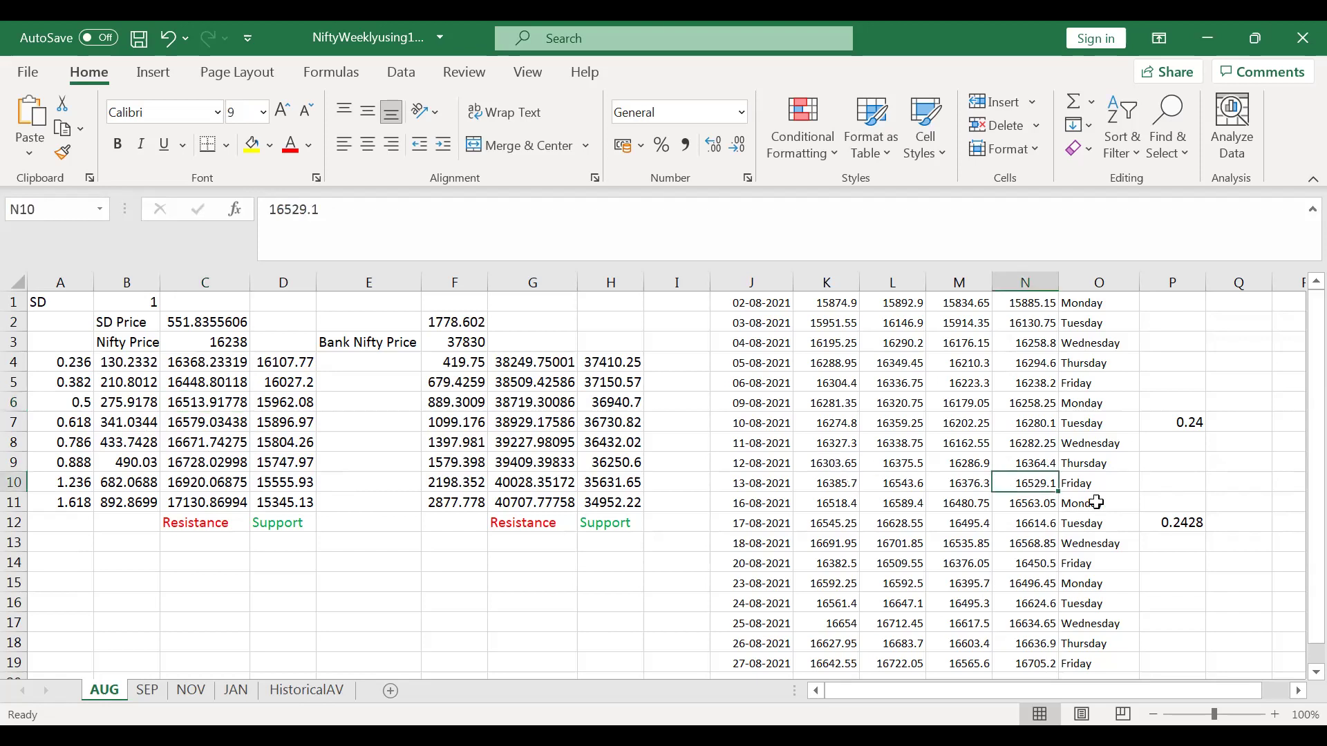
click(226, 345)
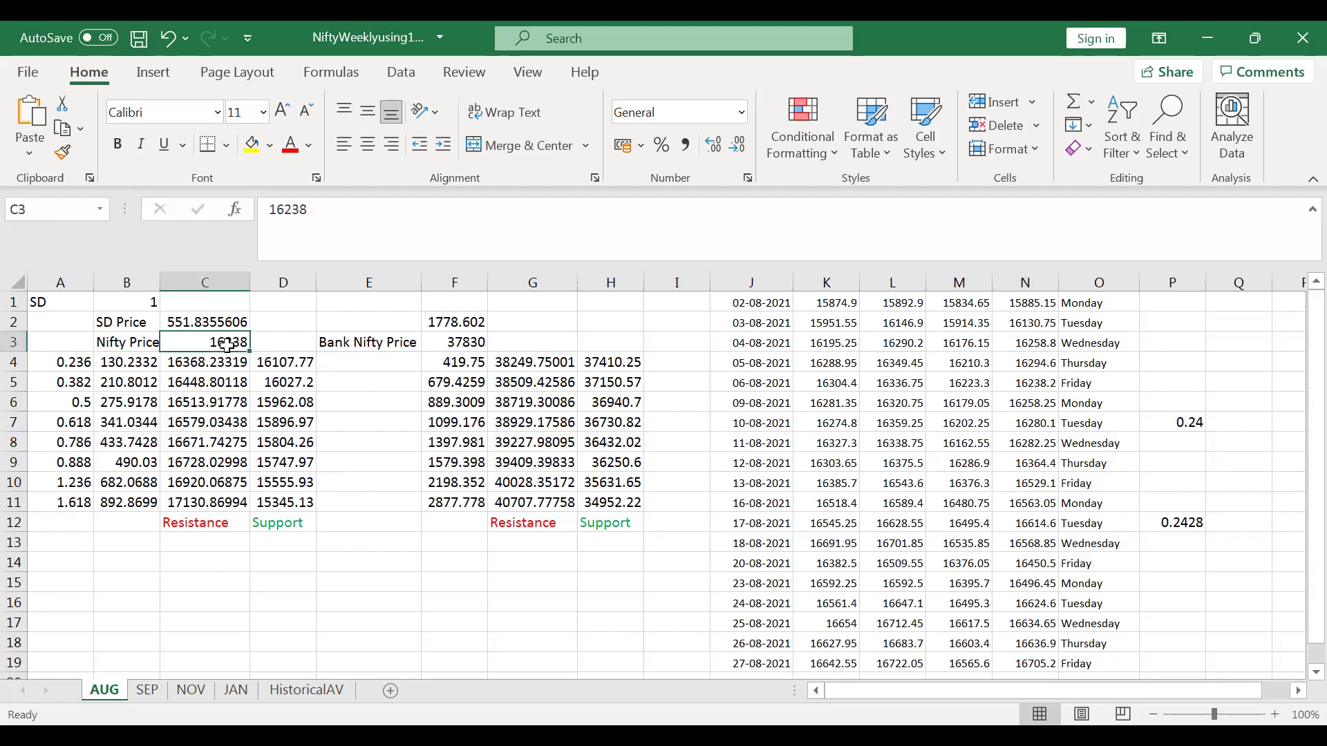
text(16529)
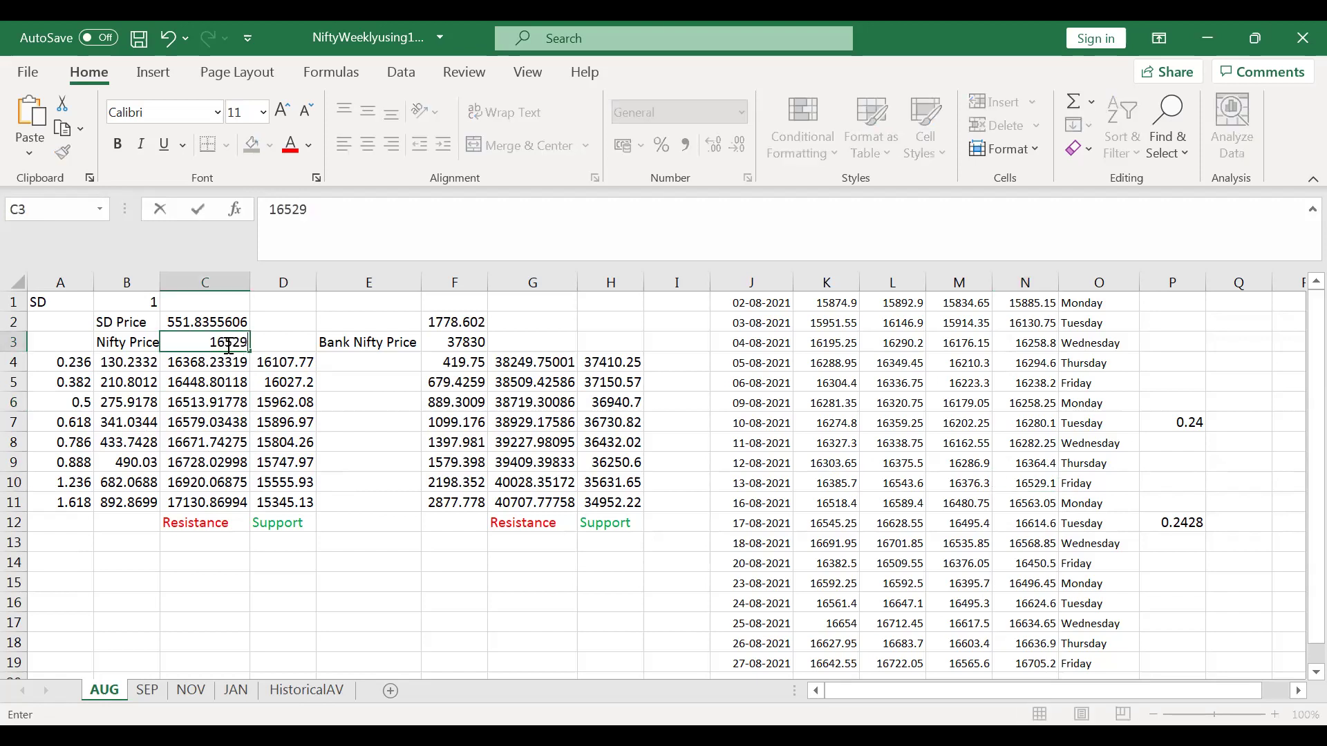
key(Return)
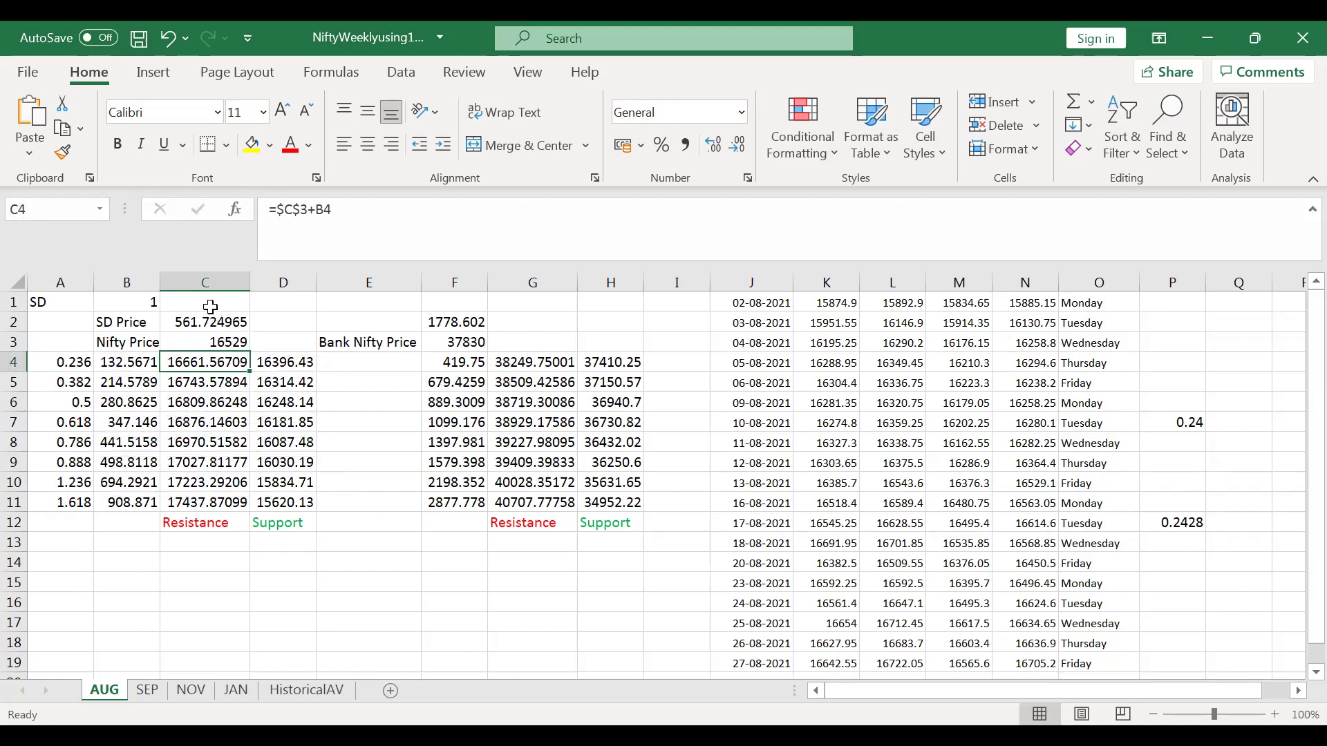
Step: Check the SD Price formula in C2 and examine the 16-08-2021 to 18-08-2021 prices against the recalculated resistance and support levels
click(203, 320)
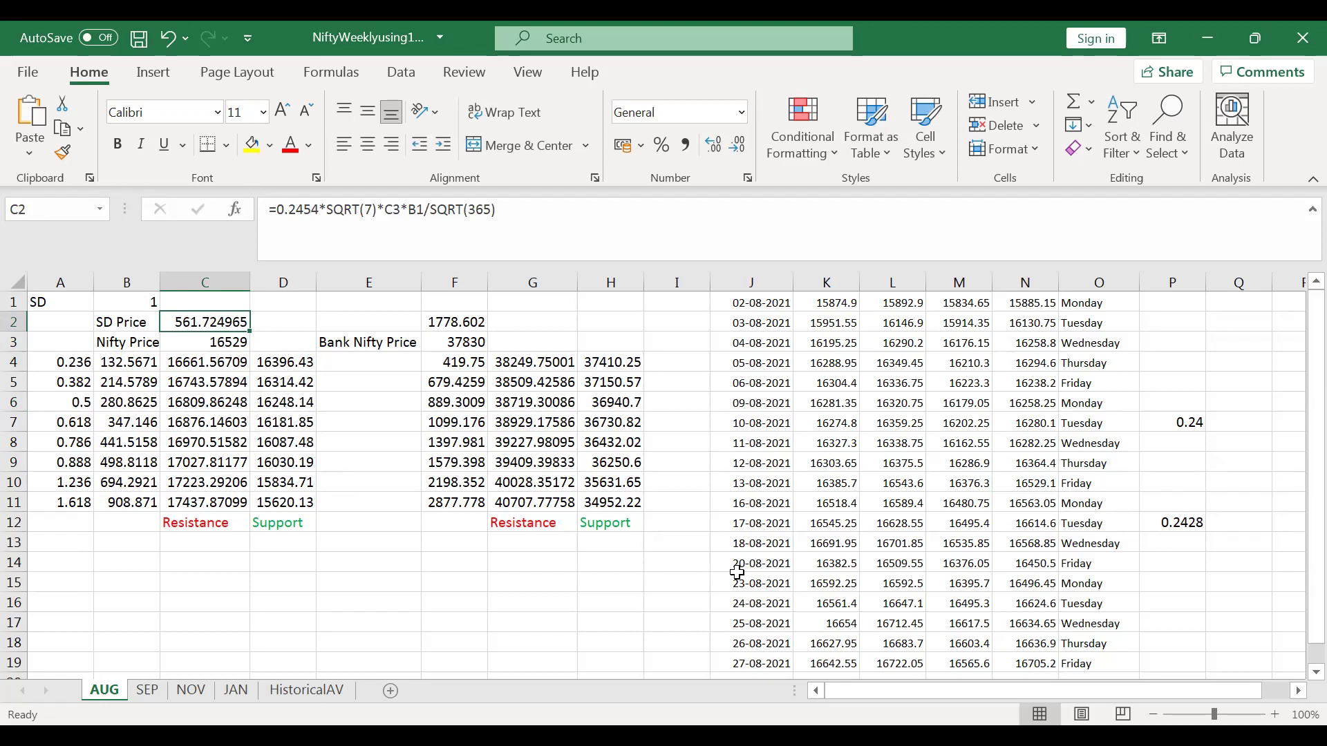
click(972, 508)
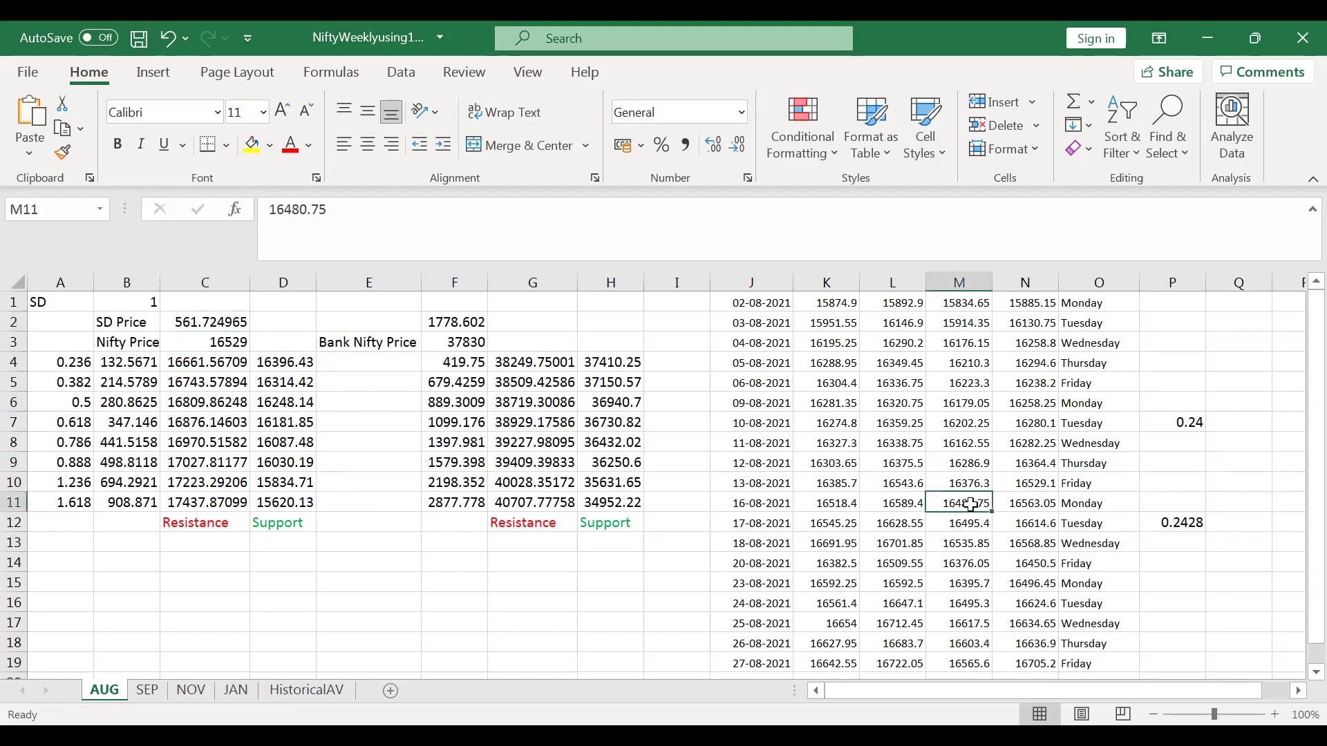
click(905, 505)
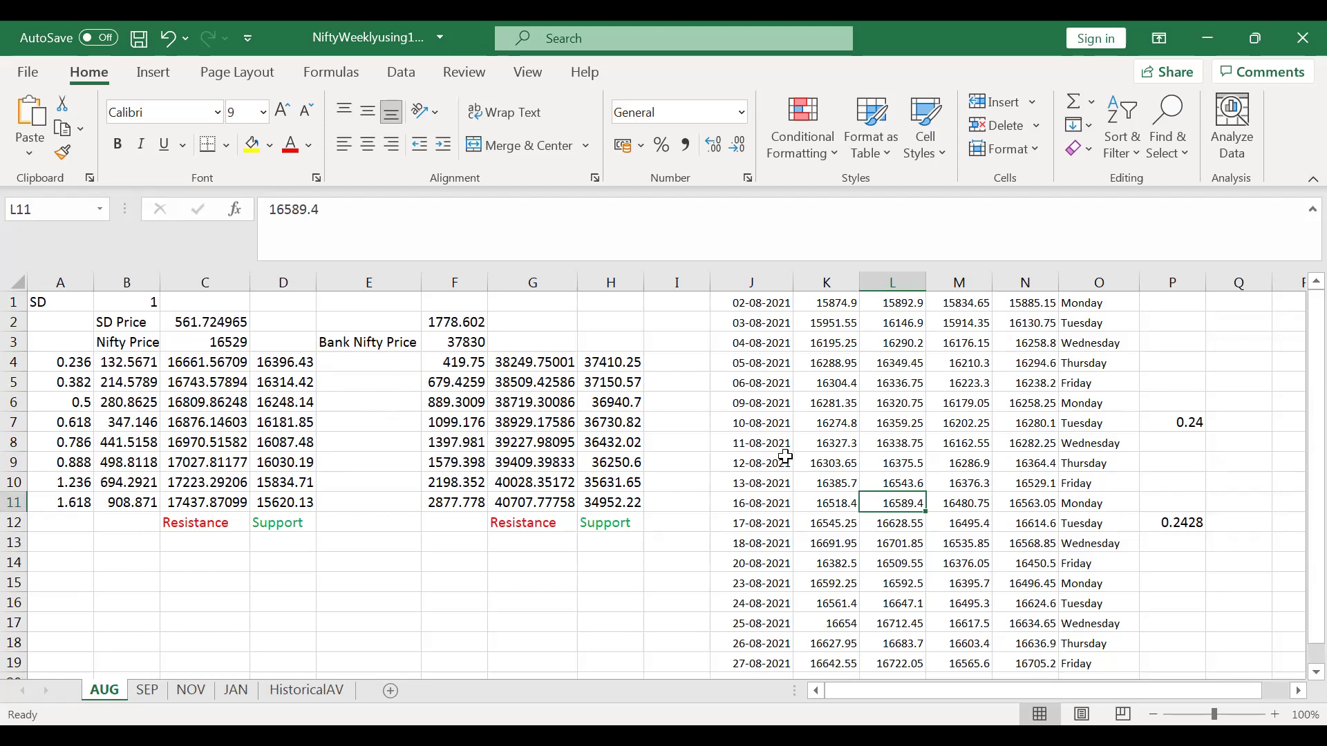
click(908, 525)
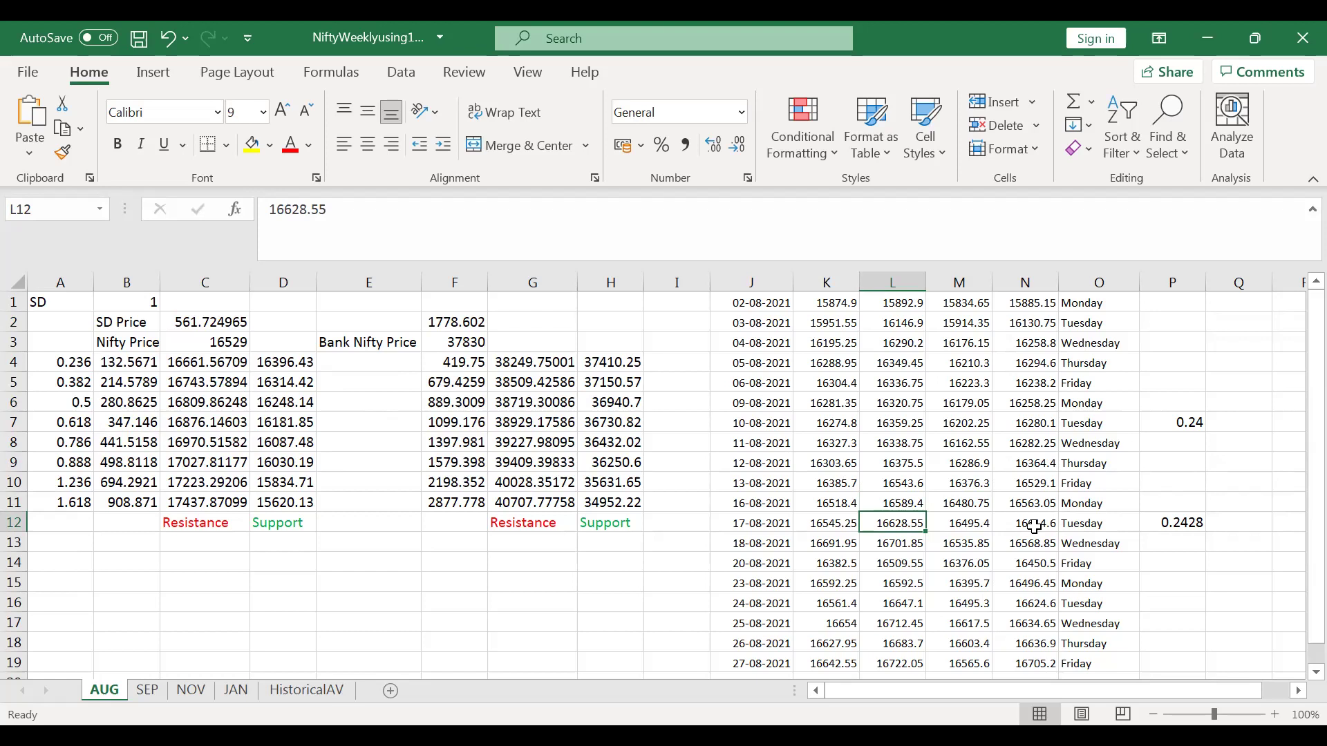
click(820, 548)
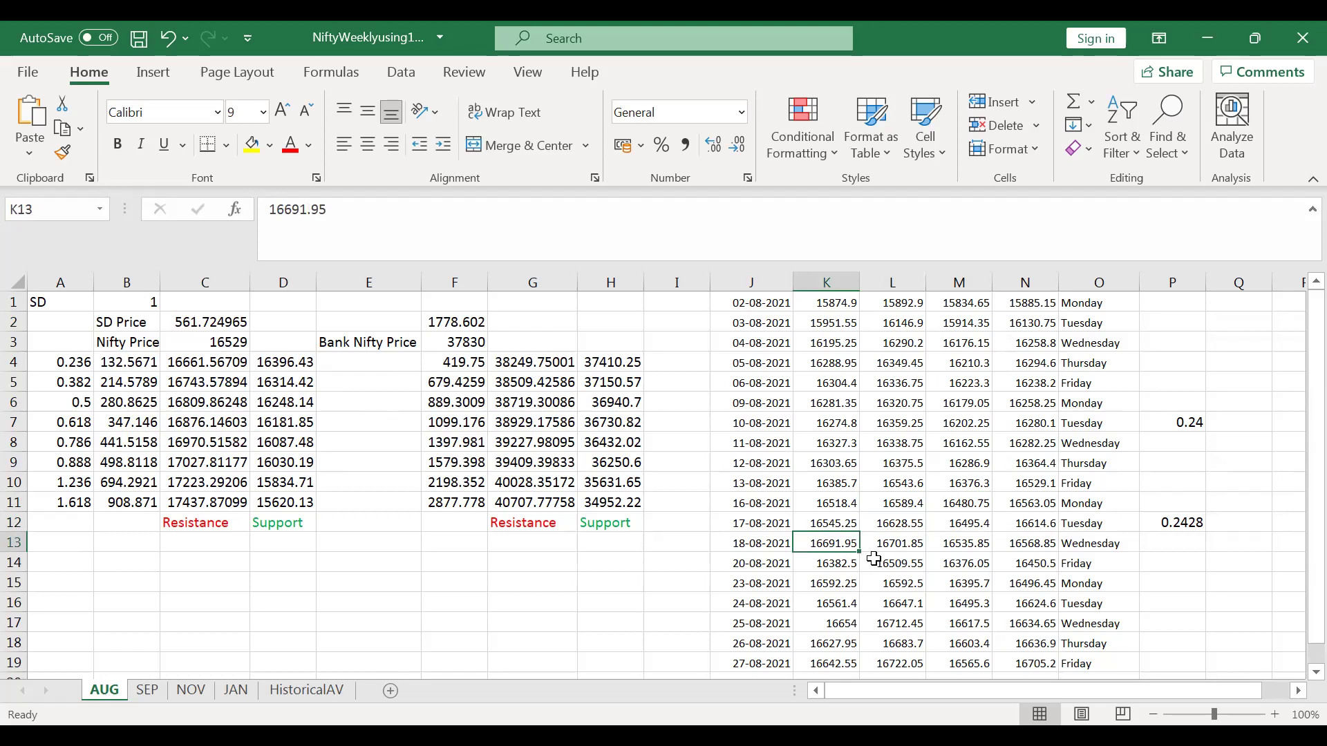
click(903, 545)
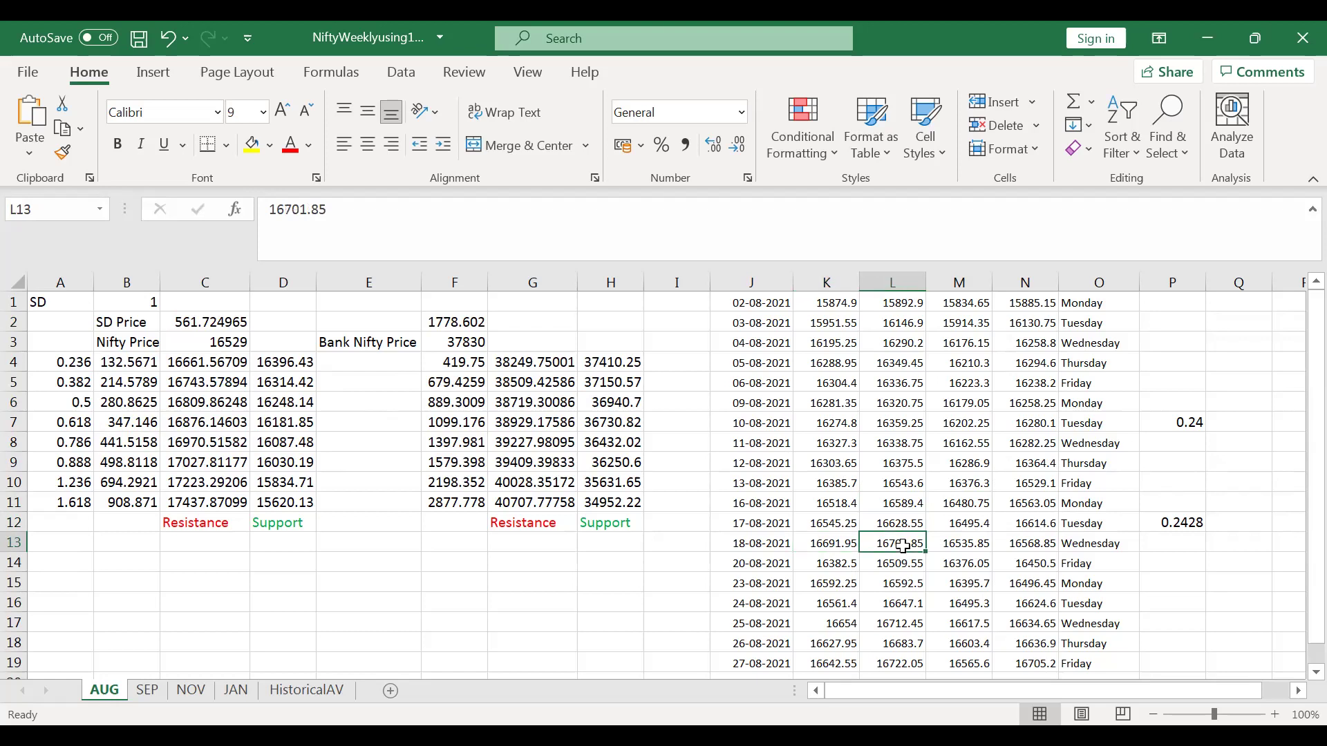
click(1027, 543)
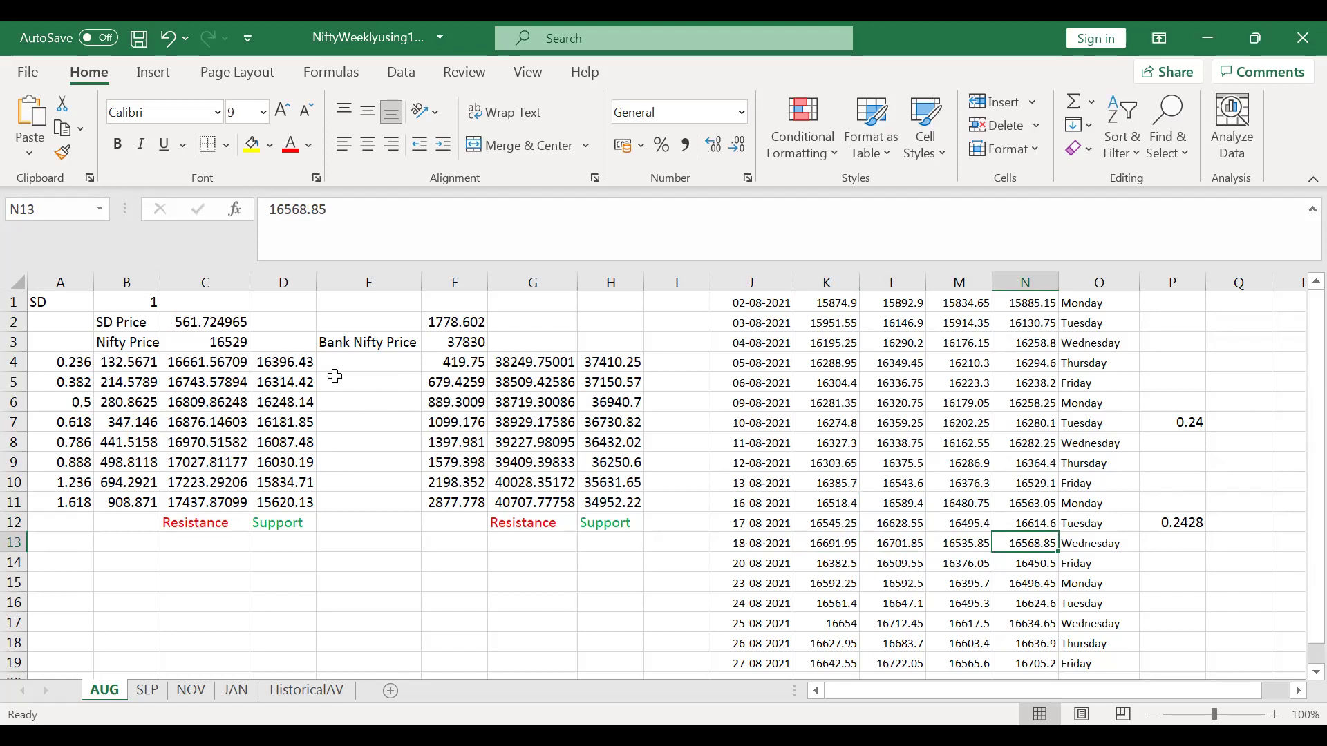
Step: Compare the high and low of Friday 20-08-2021 with the first Nifty support level in D4
click(272, 358)
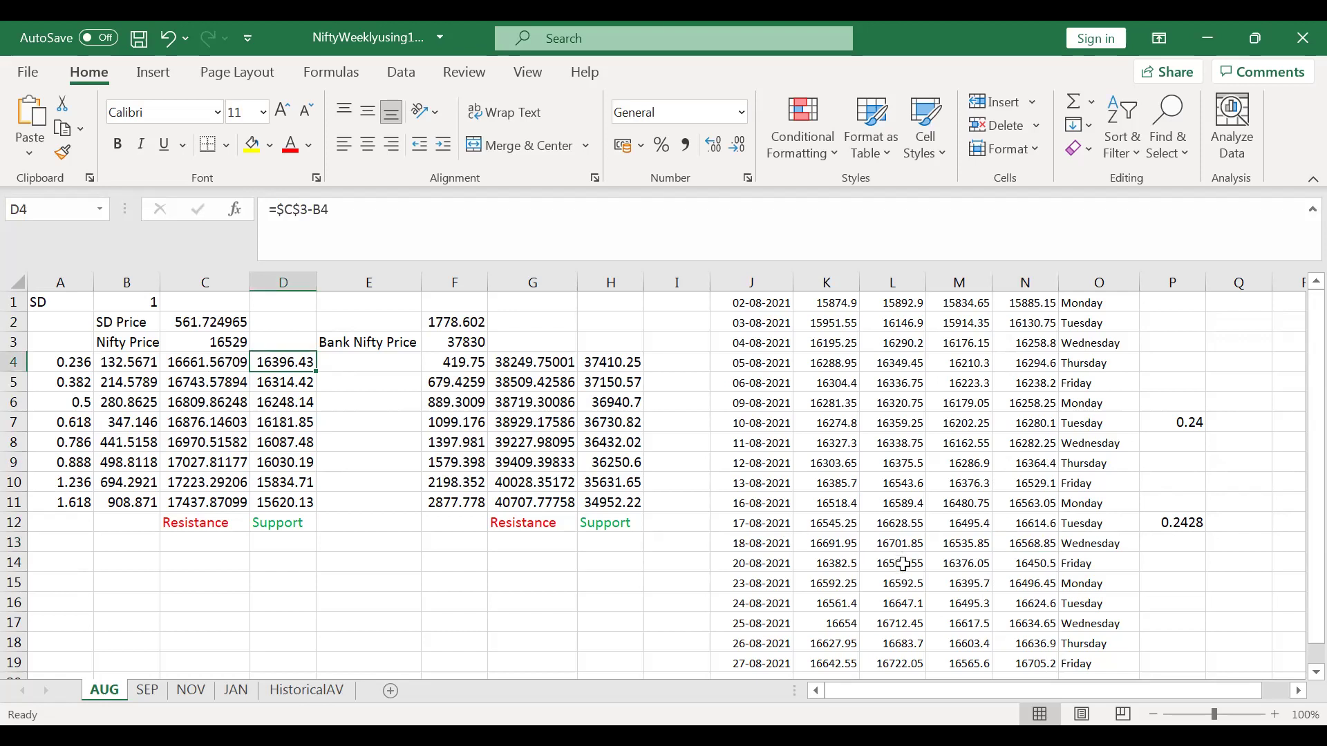
click(903, 565)
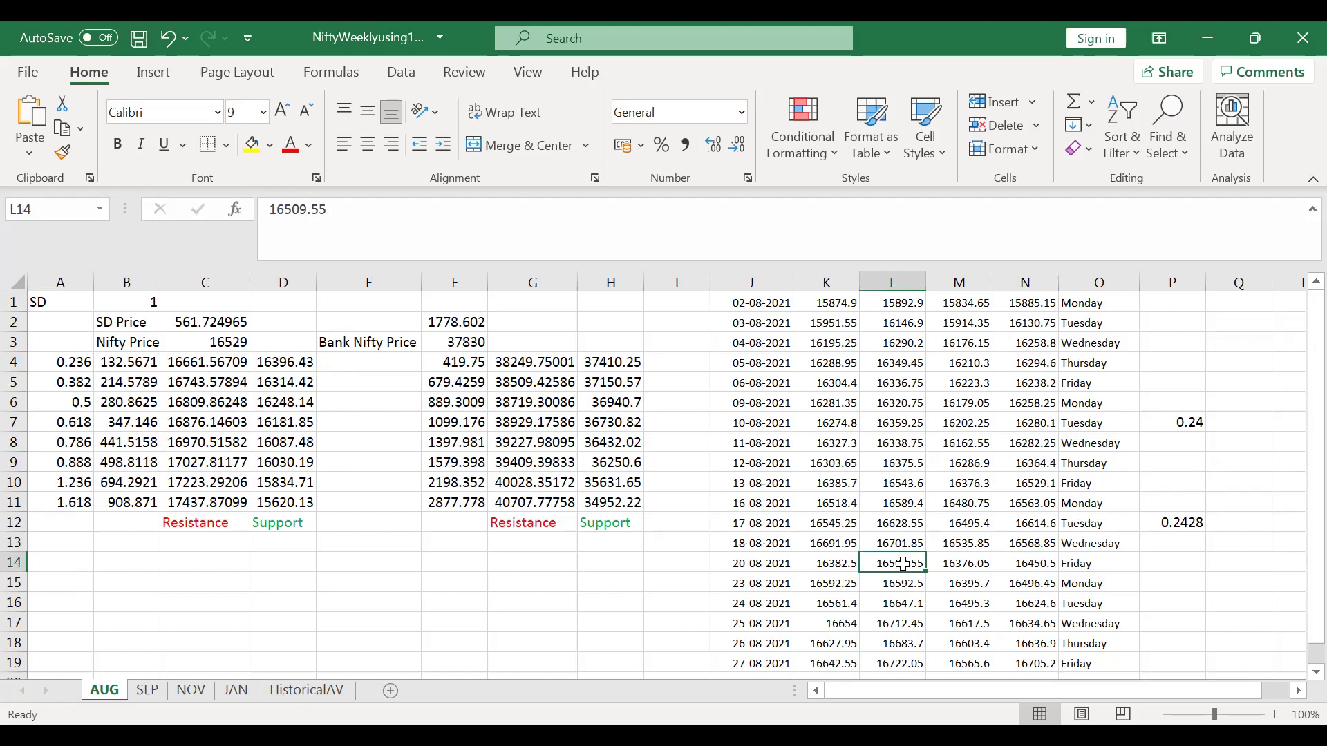
click(967, 568)
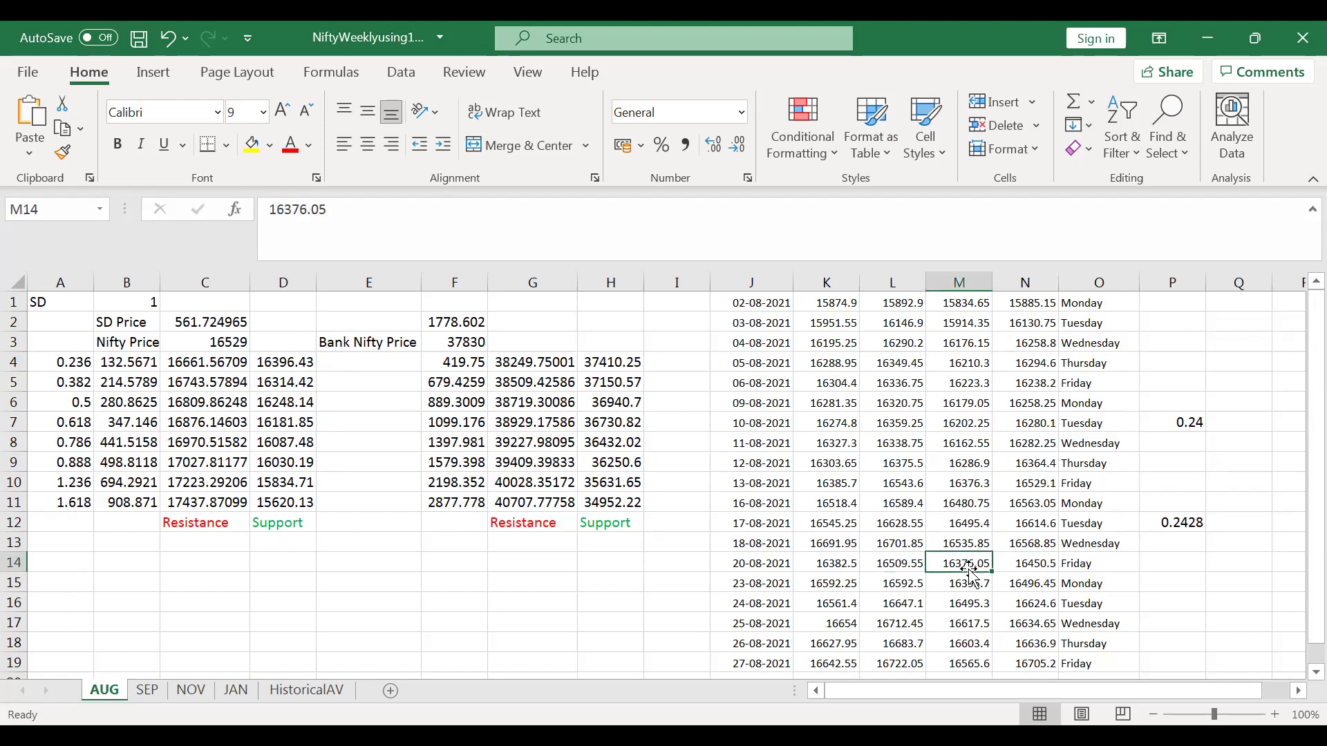
click(286, 367)
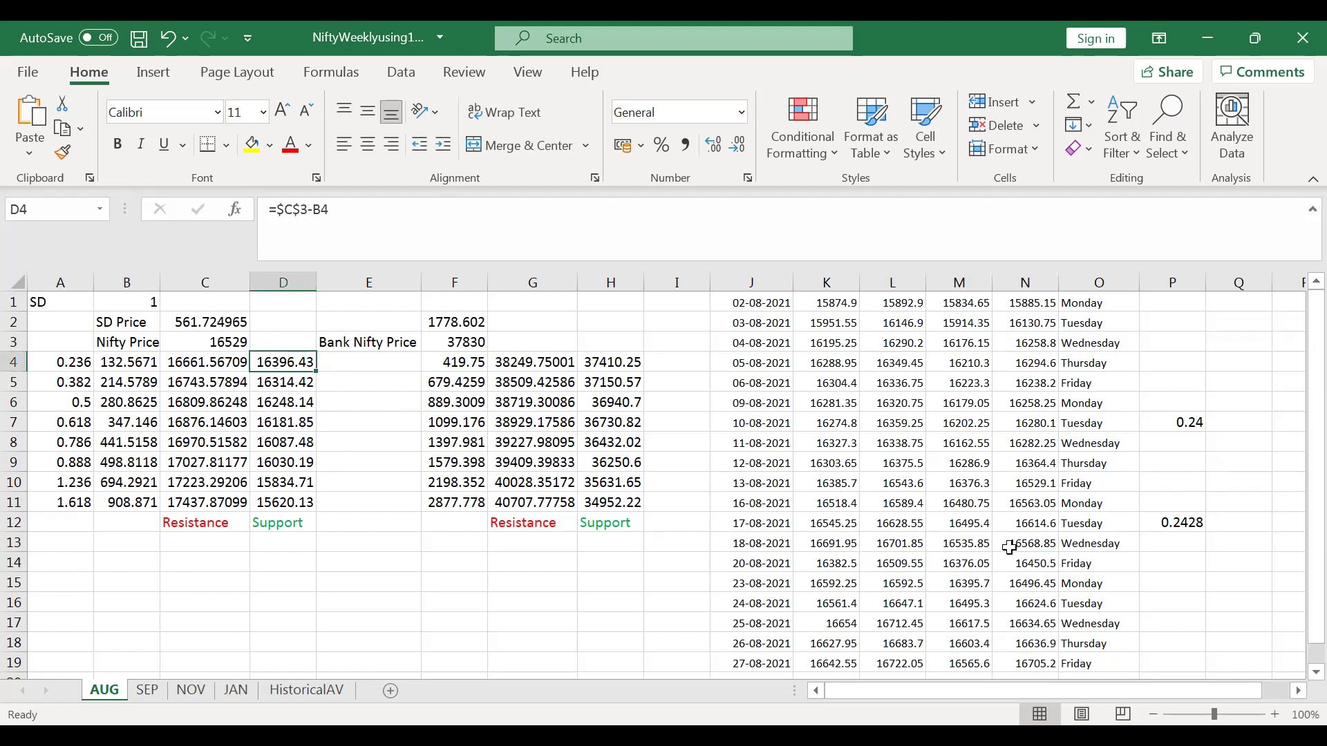
Step: Set the Nifty Price in C3 to 16450, the rounded-down Friday close for 20-08-2021
click(1047, 565)
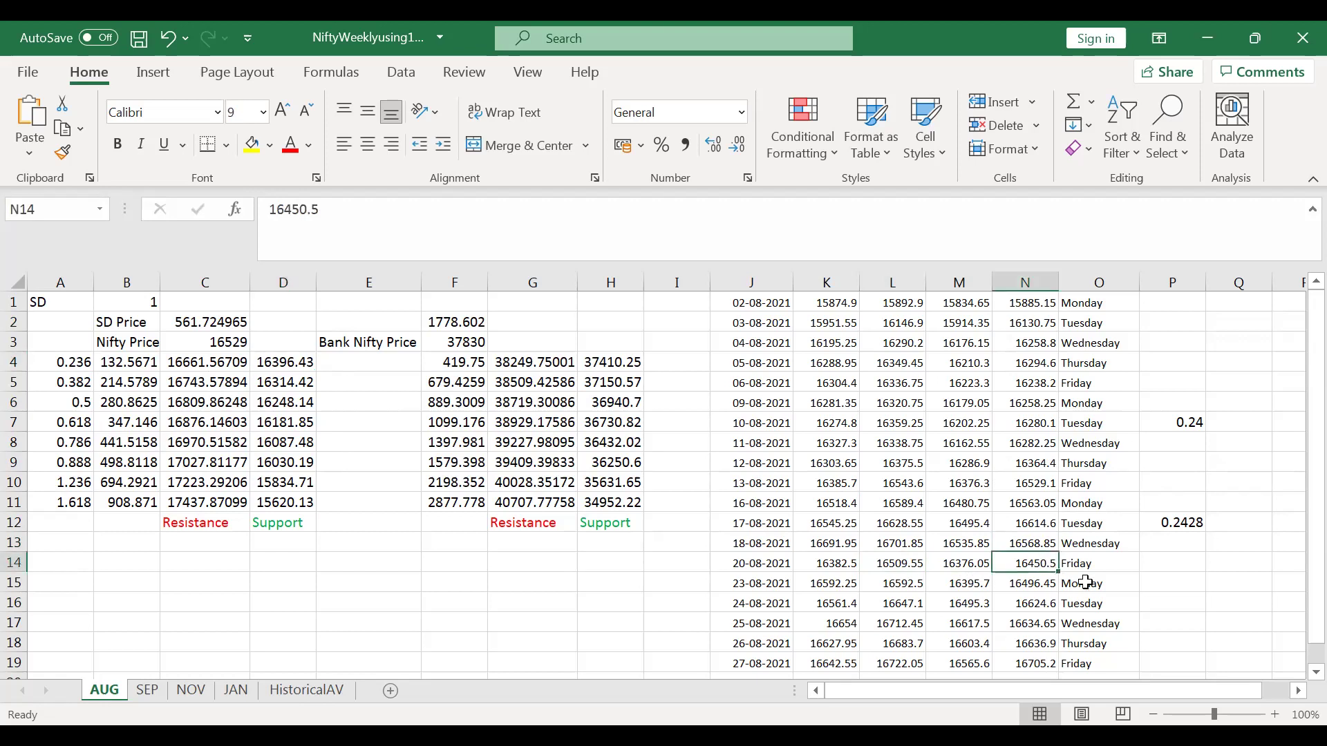
click(216, 341)
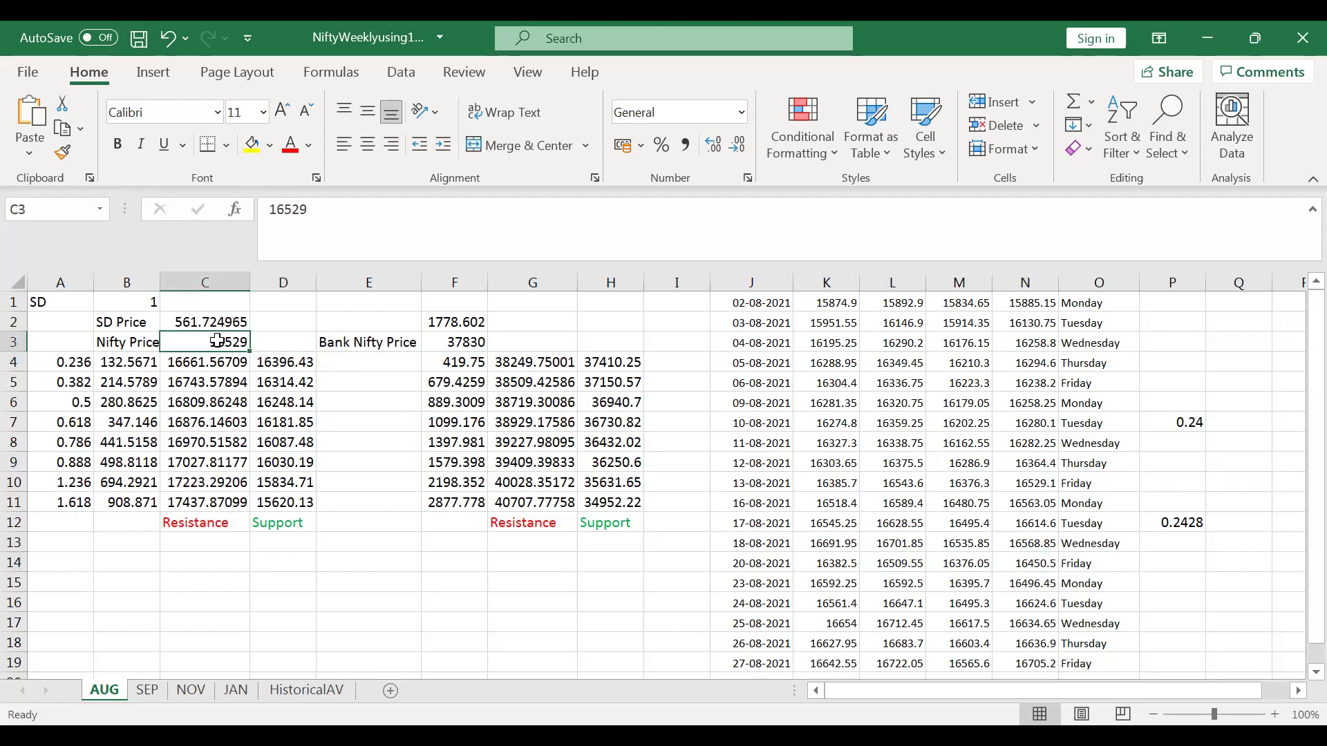
text(16450)
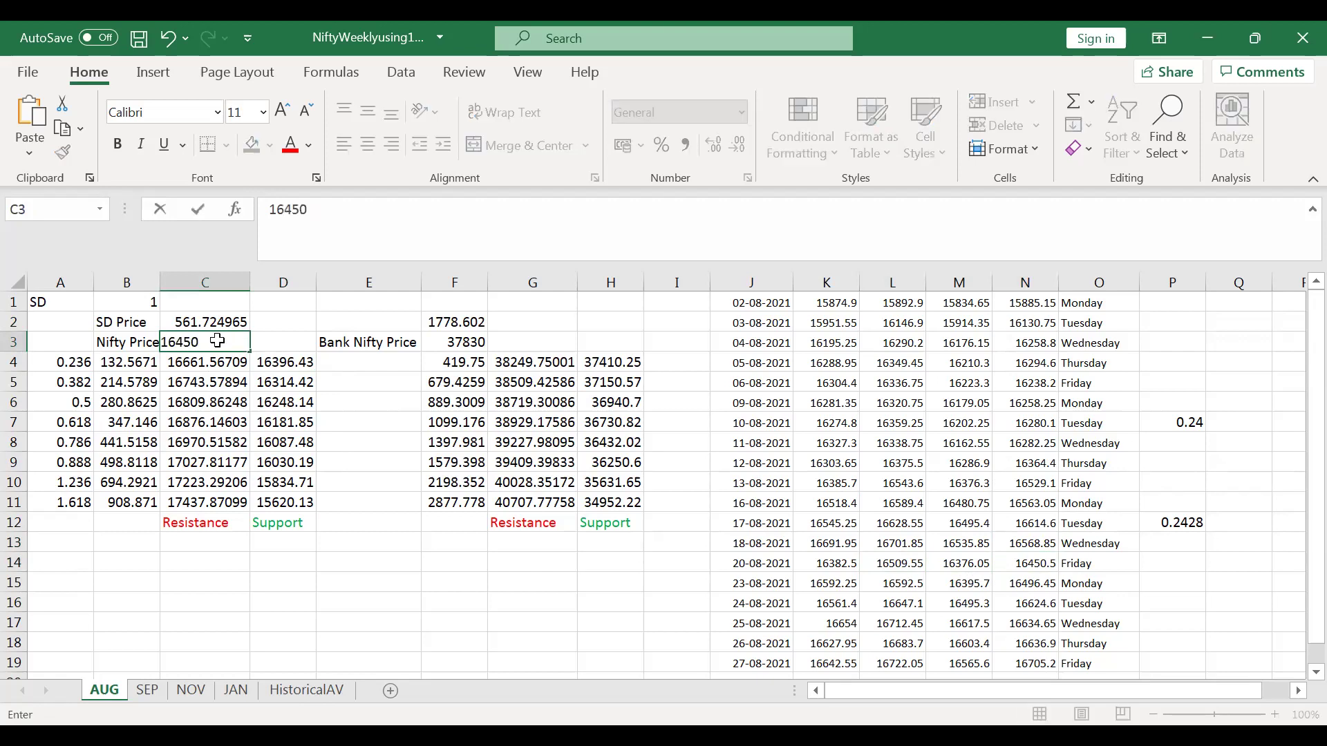
key(Return)
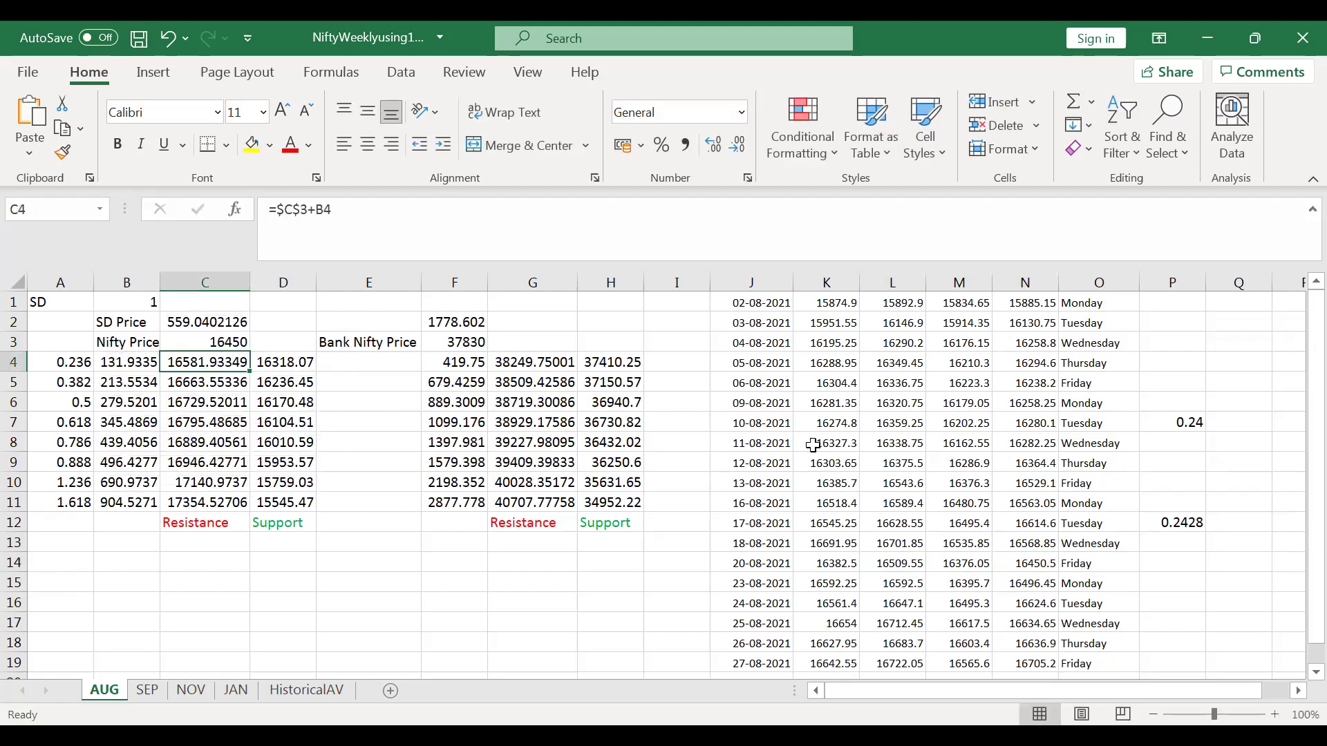
Step: Set the volatility in the C2 SD Price formula to 0.2407, based on the 20-08-2021 figure in the HistoricalAV sheet
click(1031, 562)
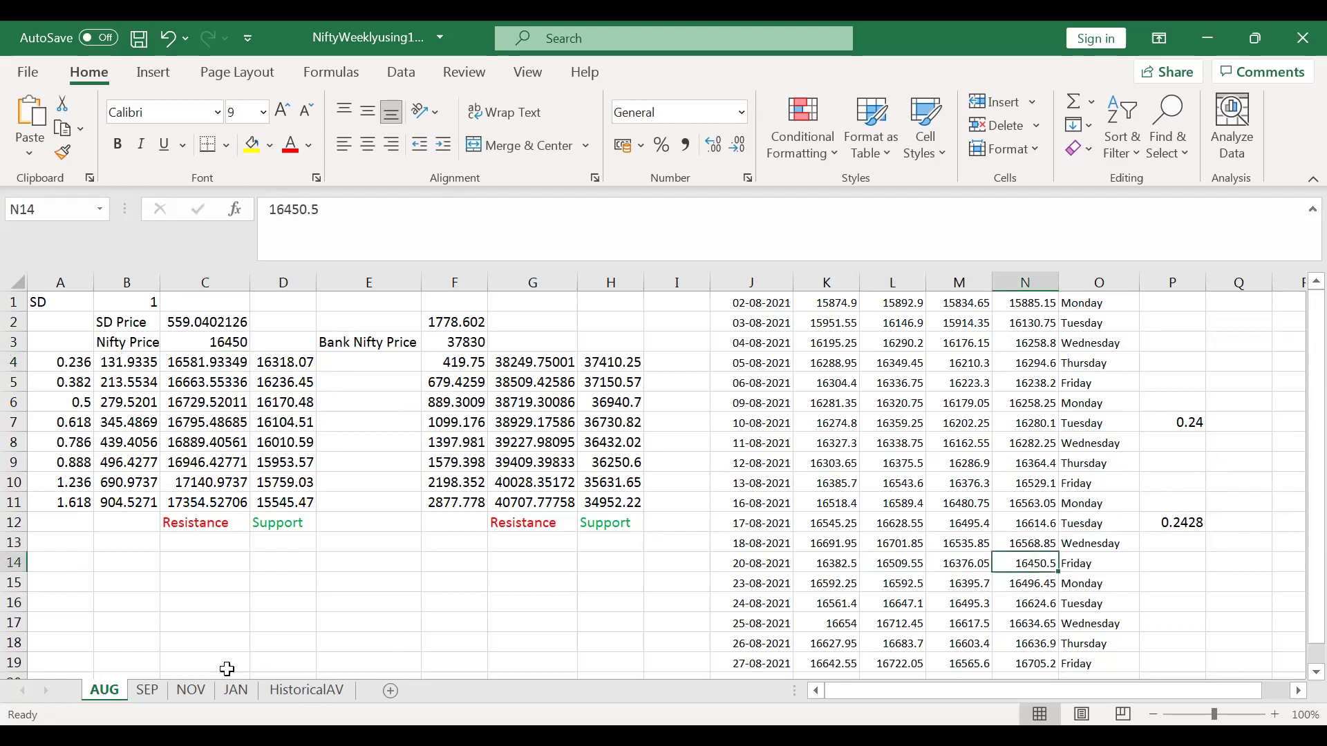
click(287, 687)
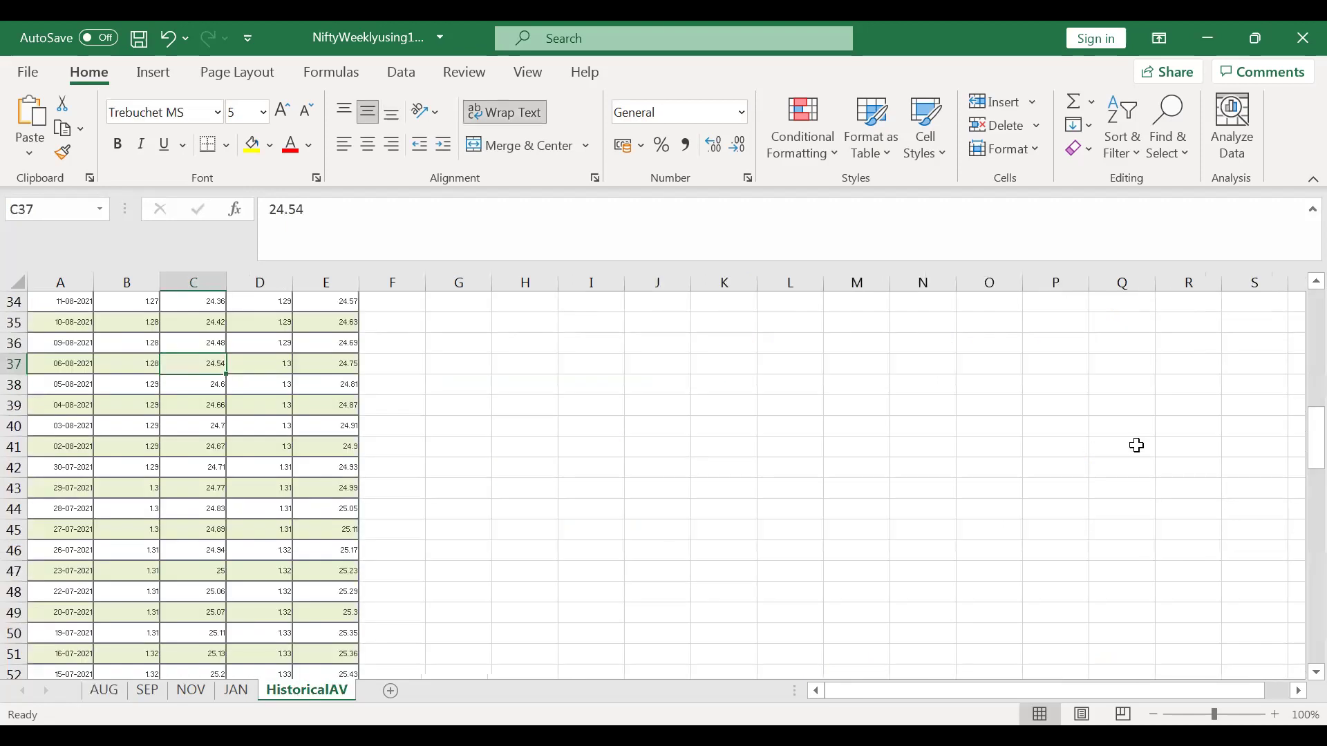
scroll(1298, 294, up, 2)
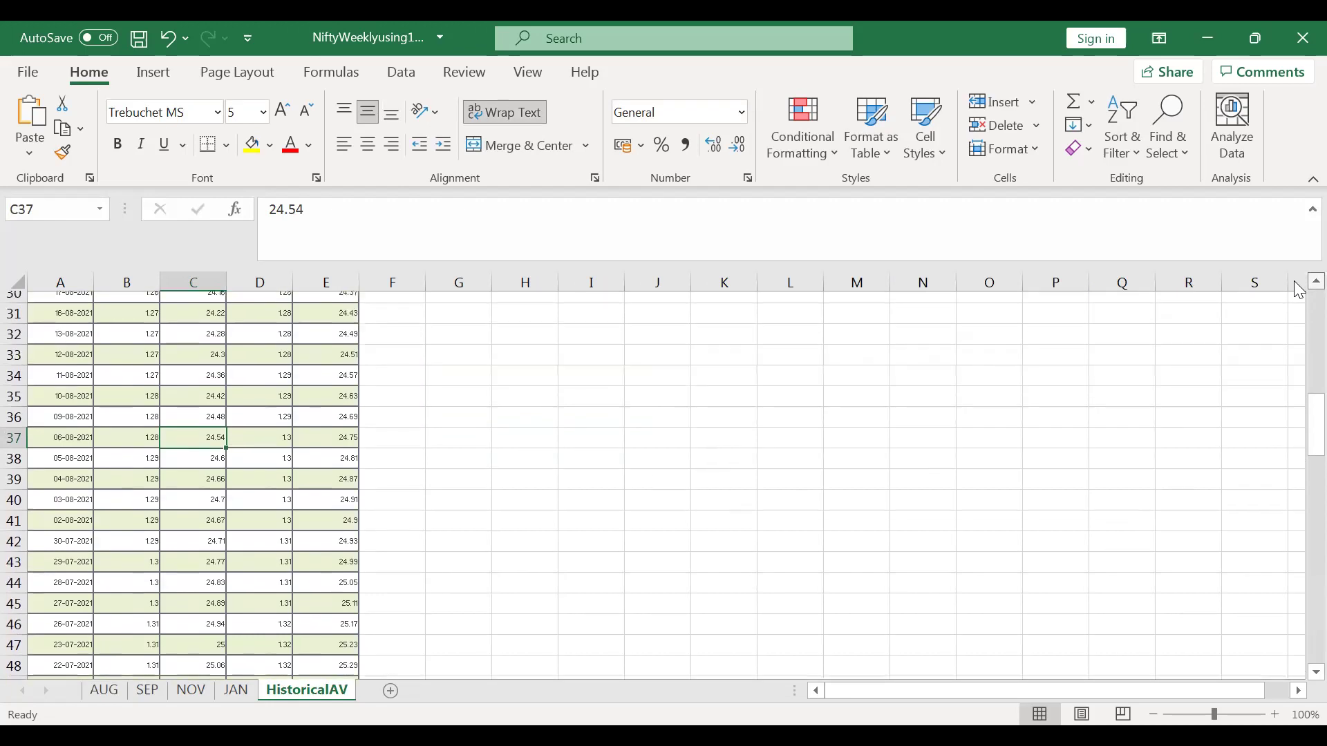
scroll(1297, 294, up, 1)
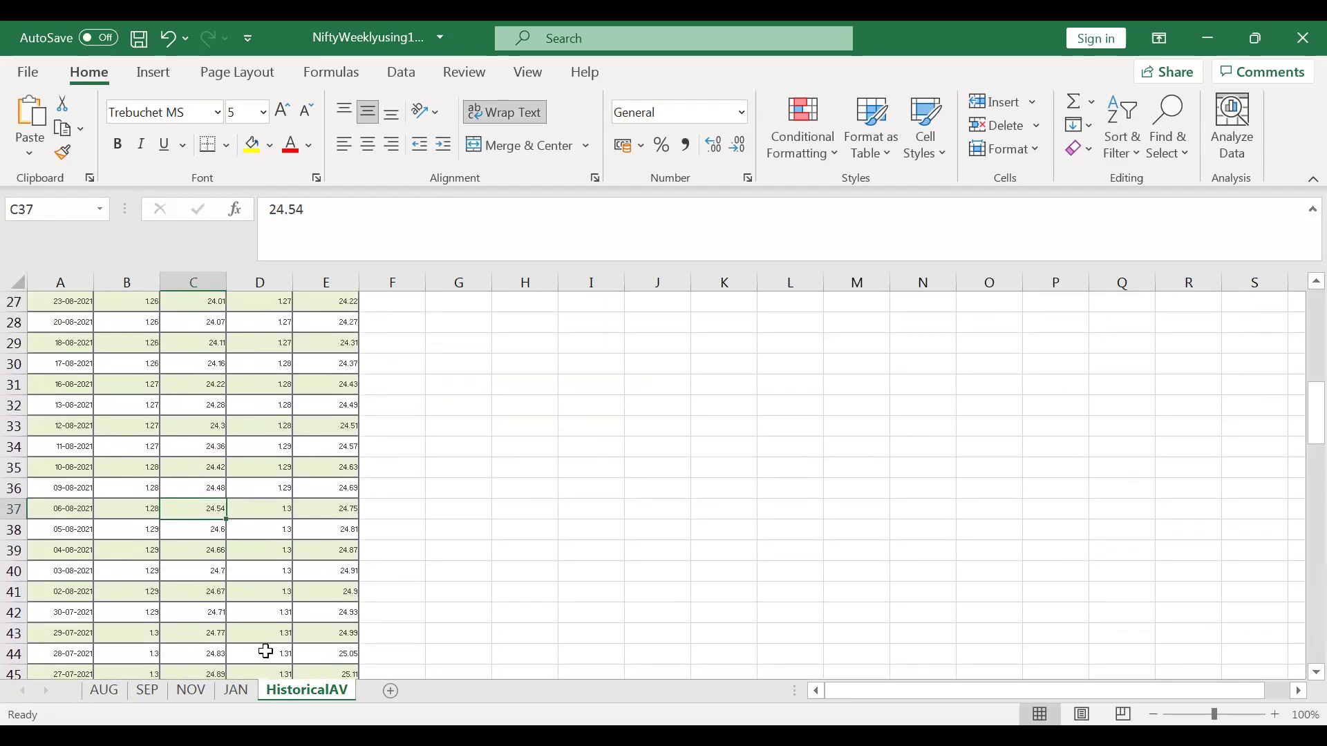
click(104, 690)
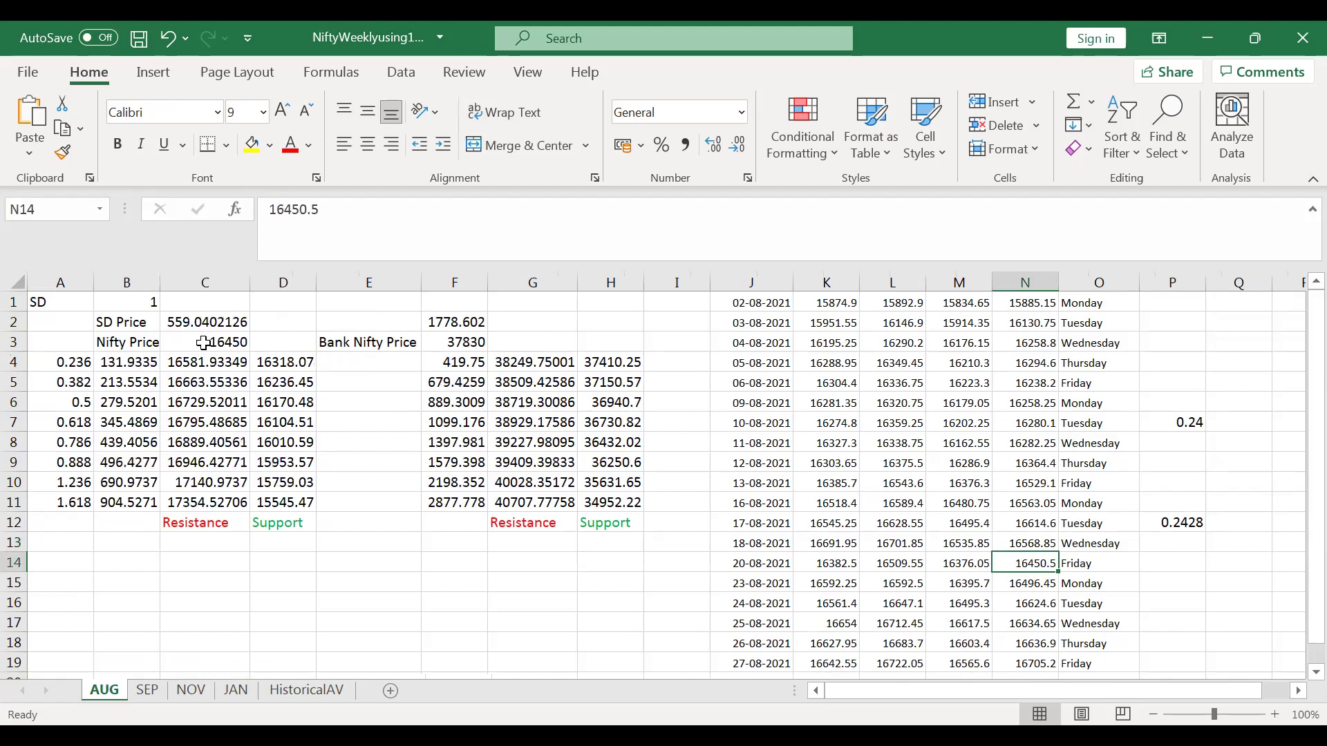
click(193, 316)
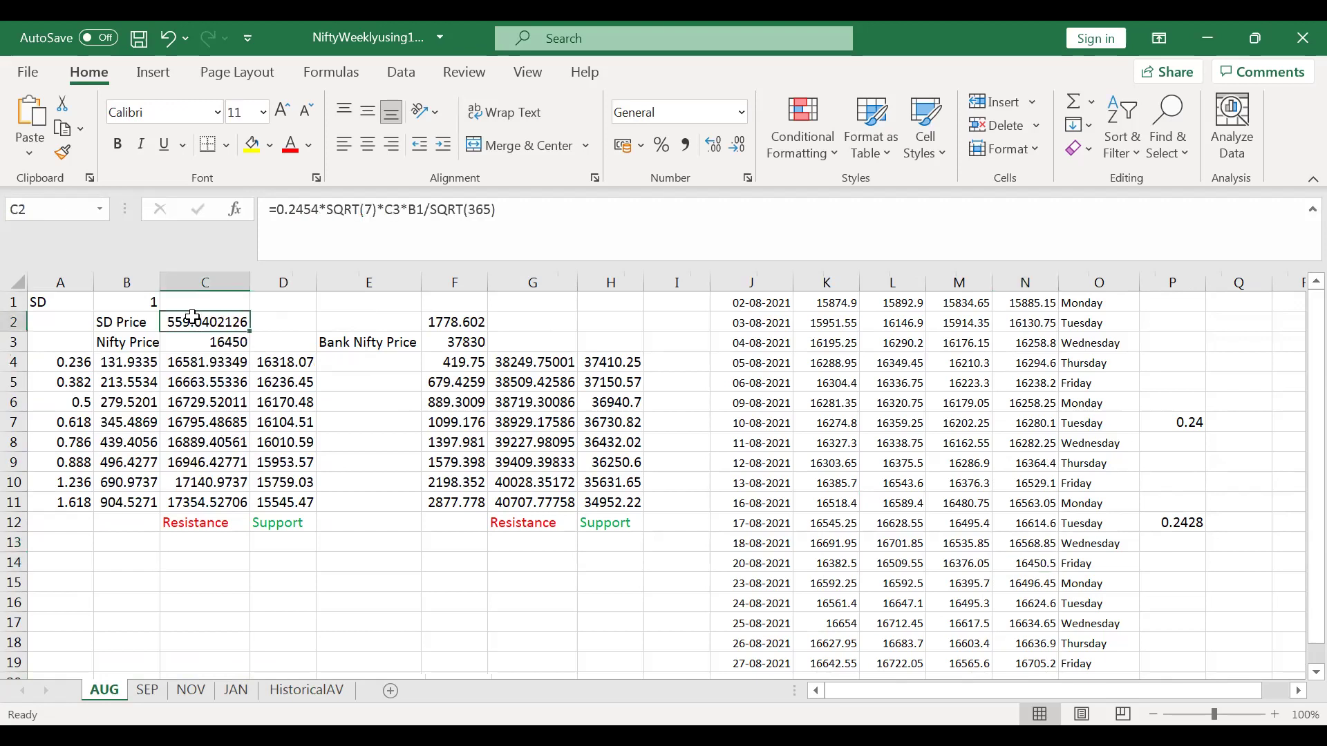
click(320, 210)
key(BackSpace)
key(BackSpace)
text(07)
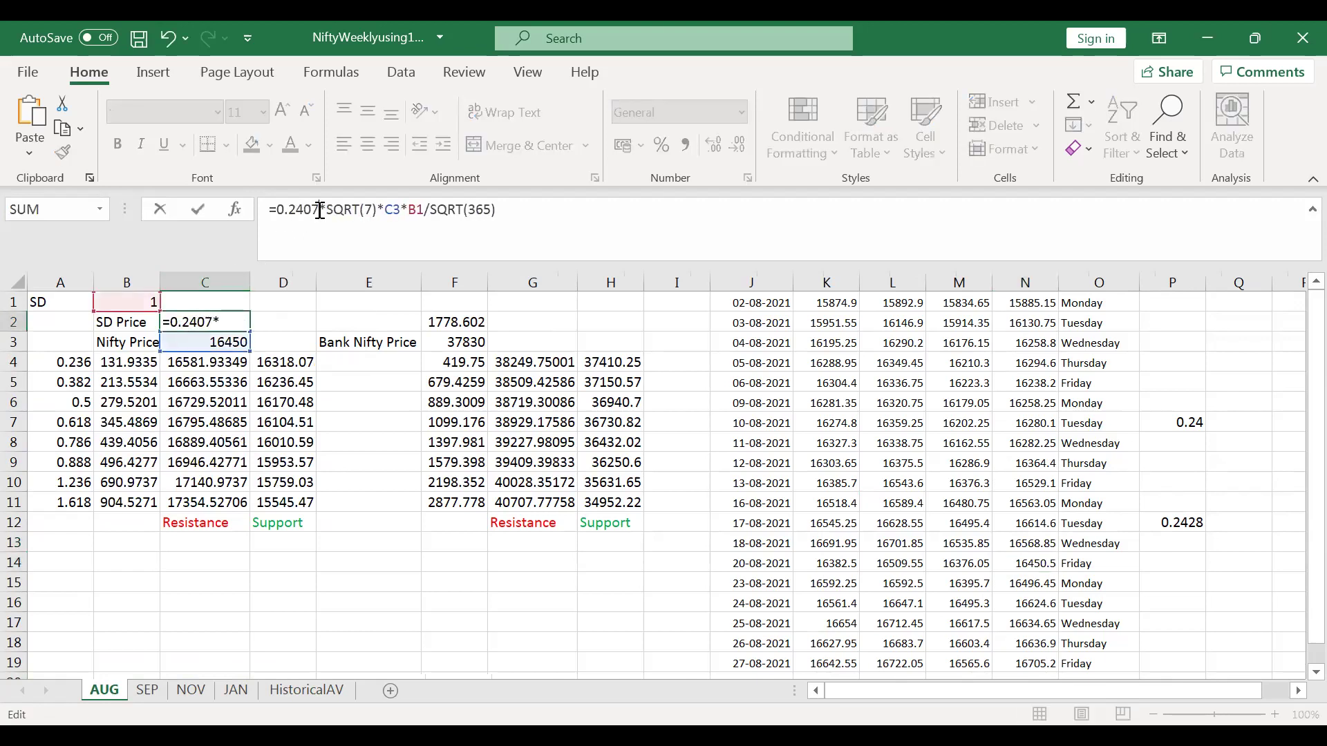
key(Return)
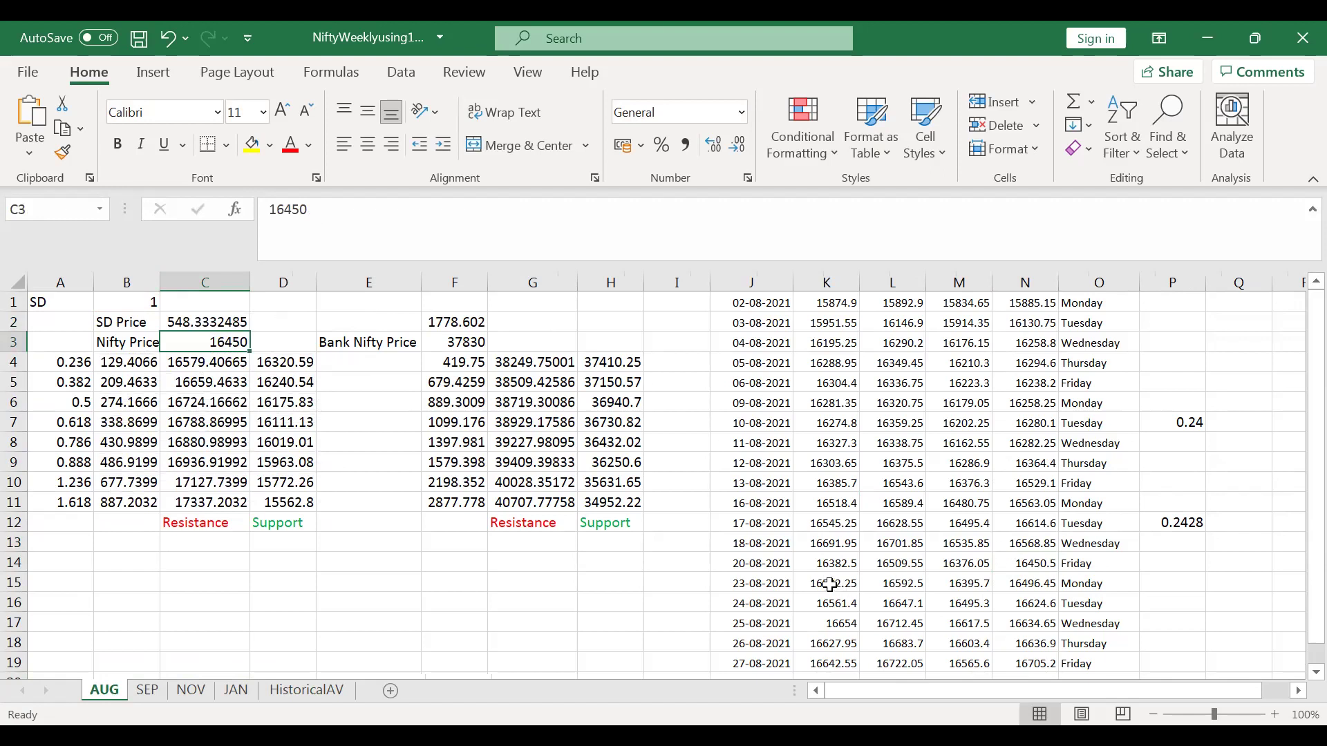
Step: Compare the 23-08-2021 close and the 24-08-2021 open and high with the first two Nifty resistance levels in C4 and C5
click(205, 364)
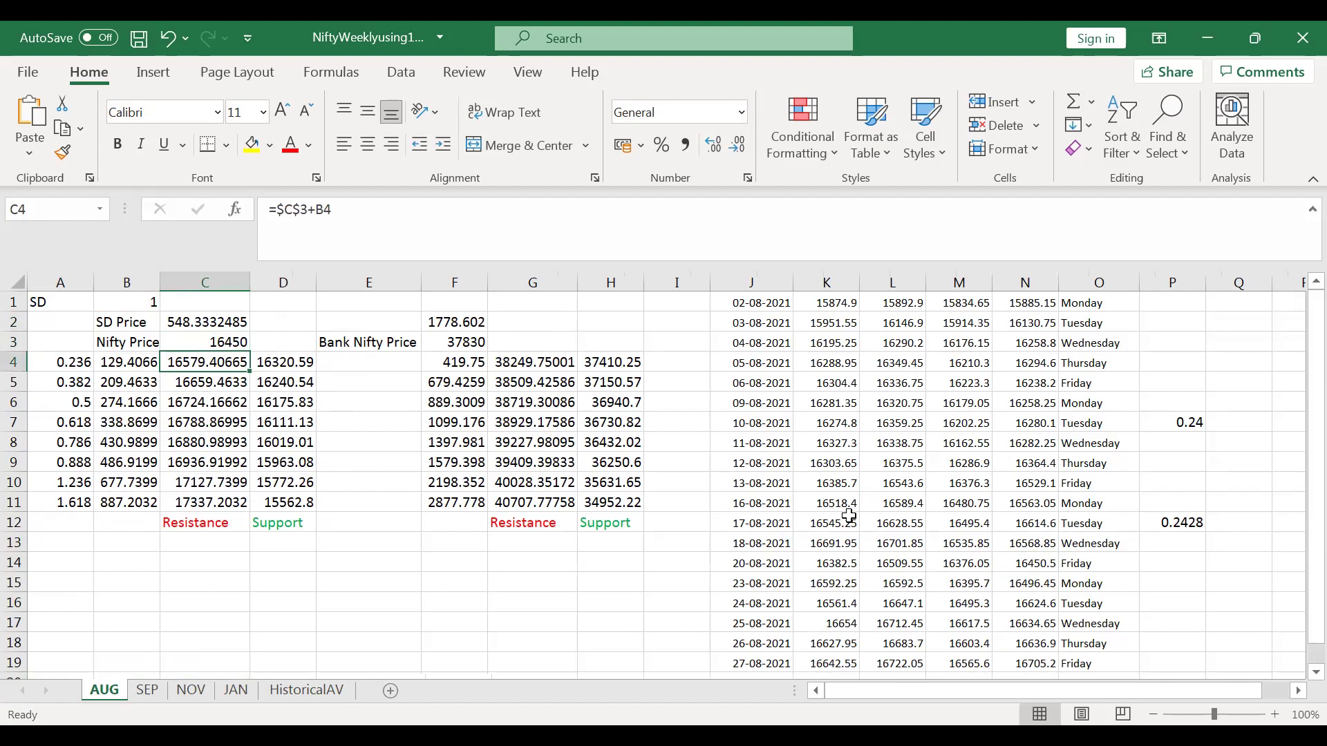
click(1034, 582)
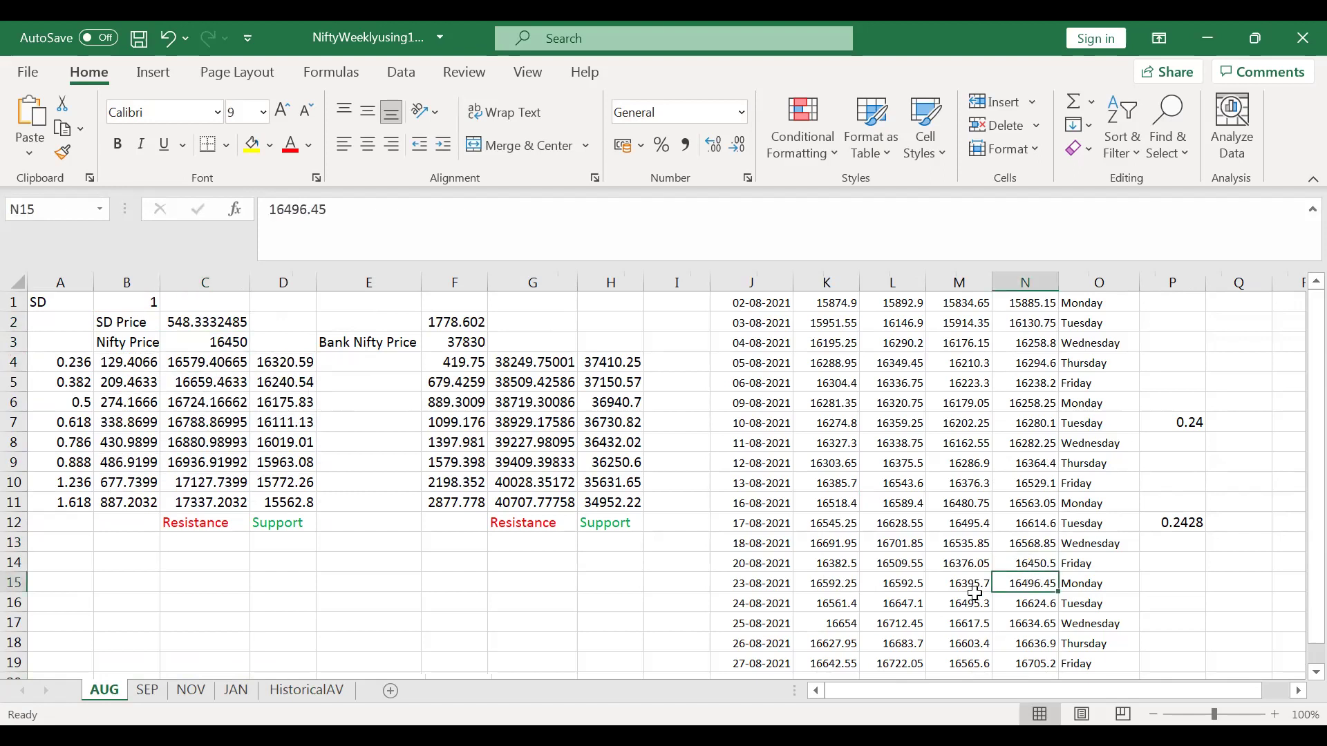
click(835, 603)
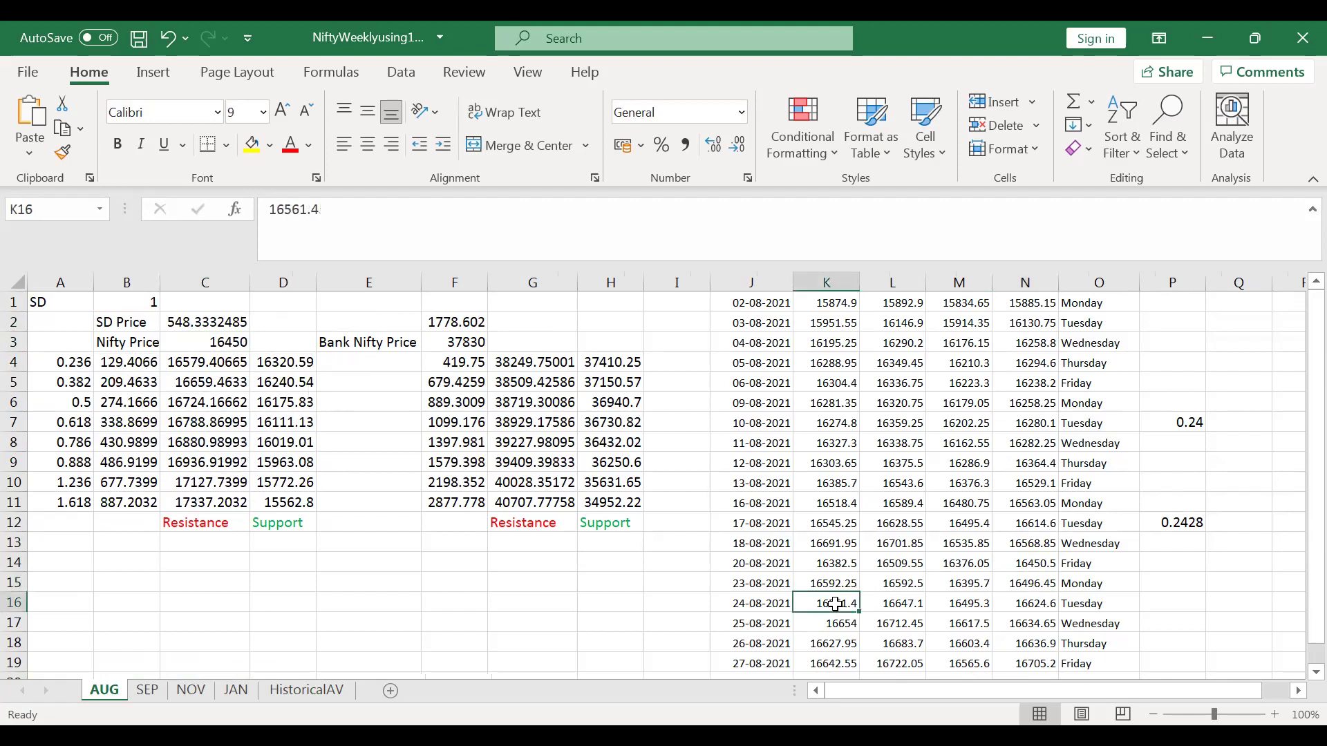
click(903, 603)
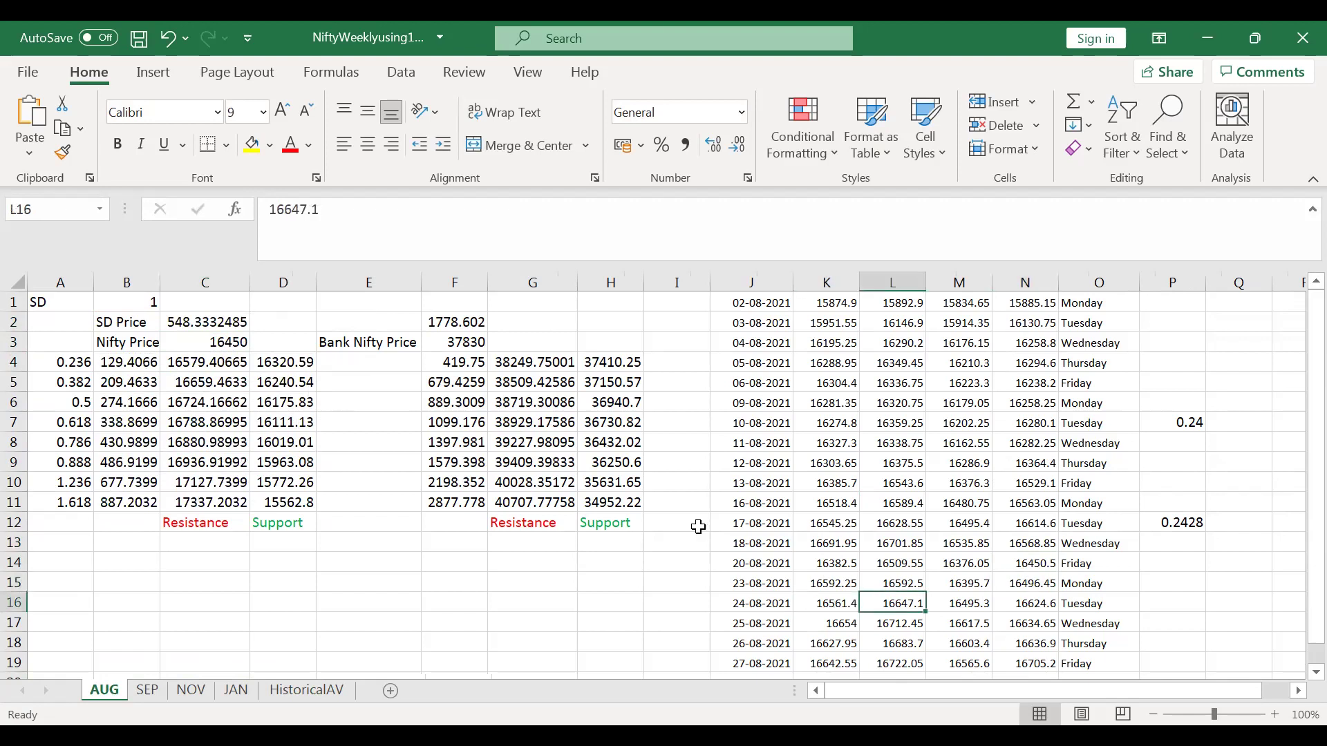
click(235, 382)
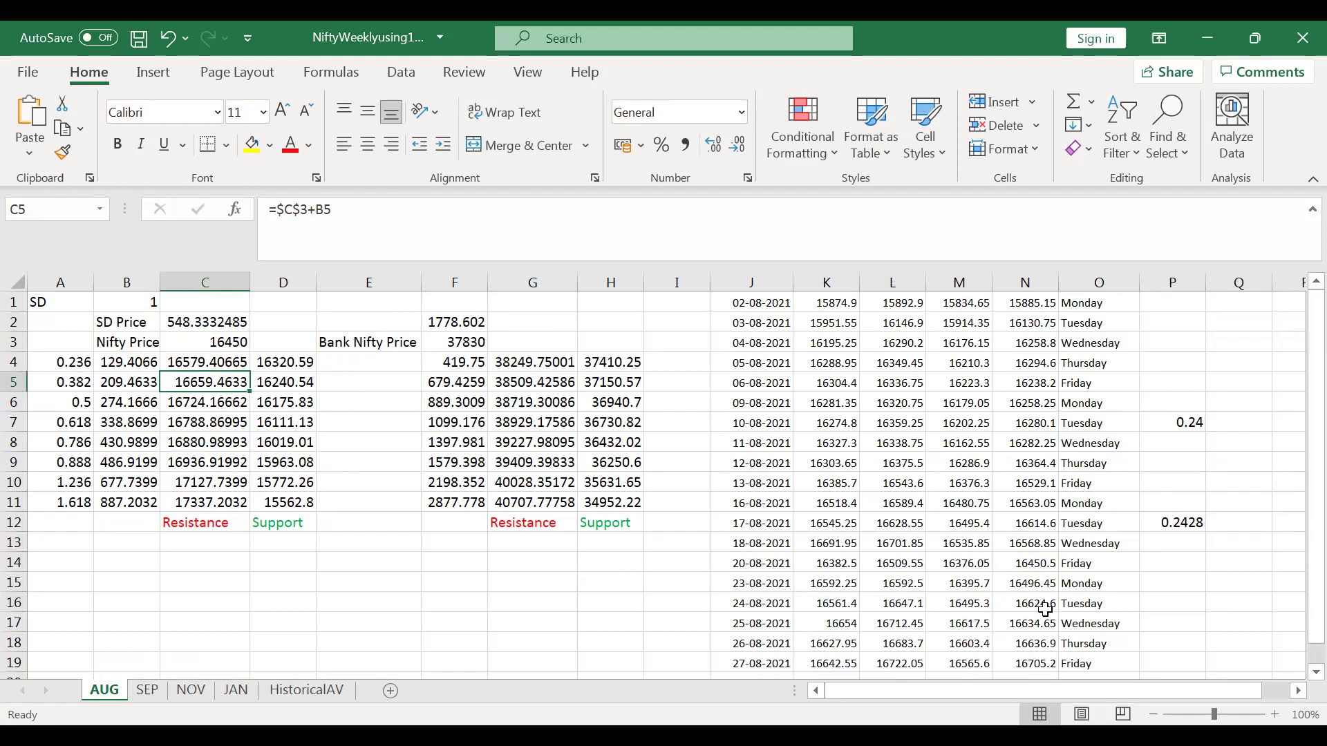
Step: Compare the open, high, low and close of Wednesday 25-08-2021 with the resistance levels in C5 and C6
click(836, 626)
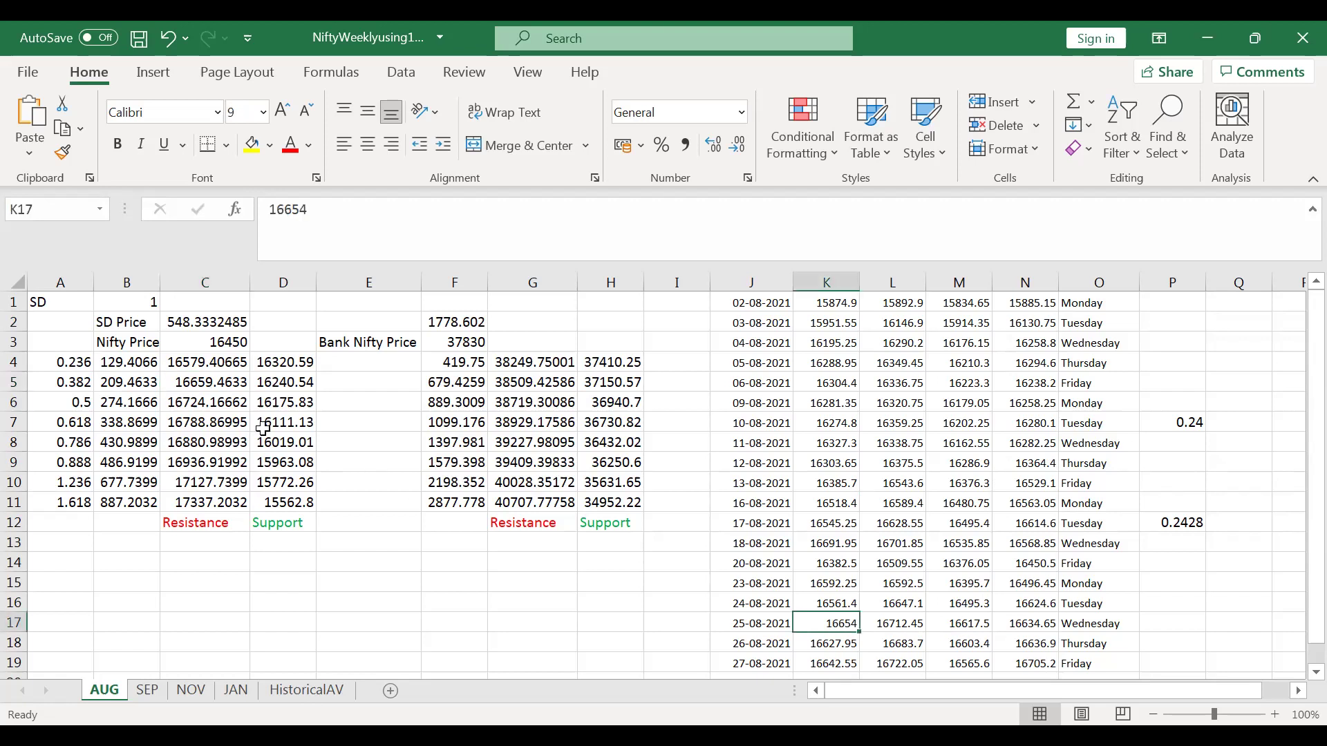
click(223, 382)
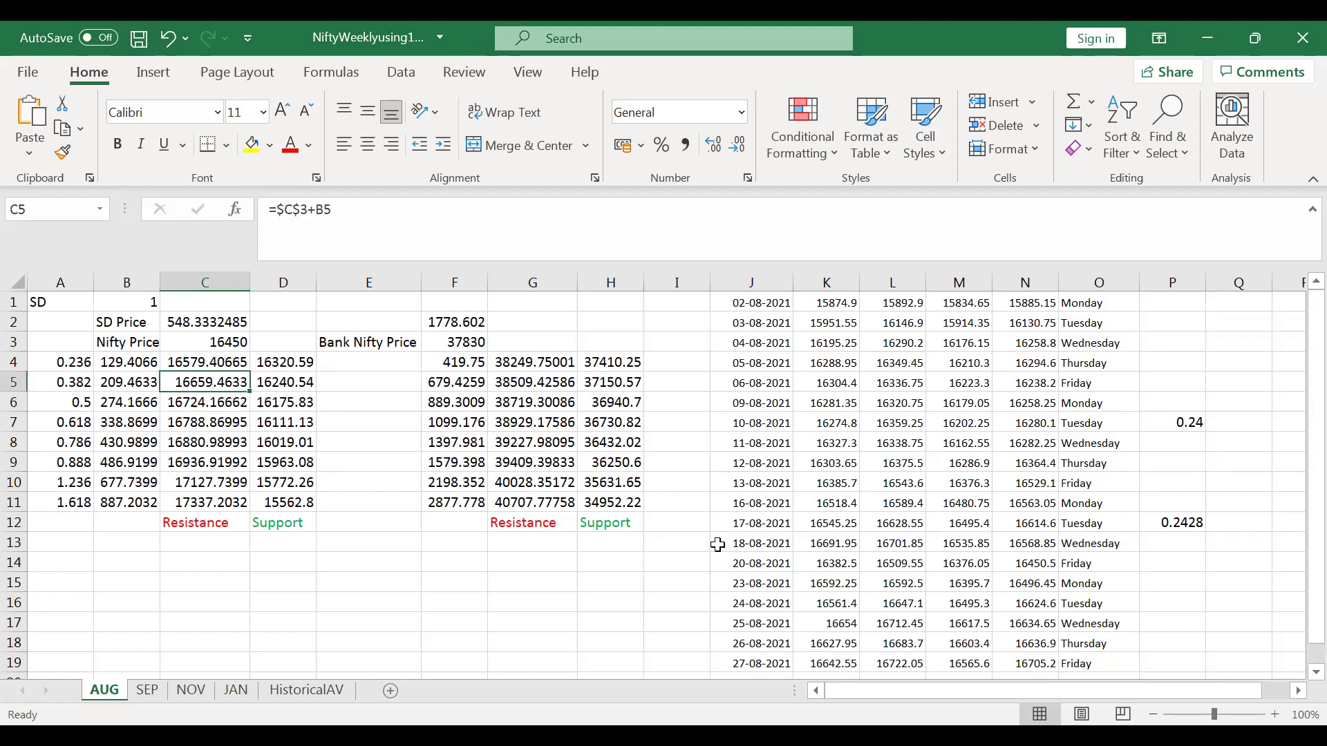
click(905, 625)
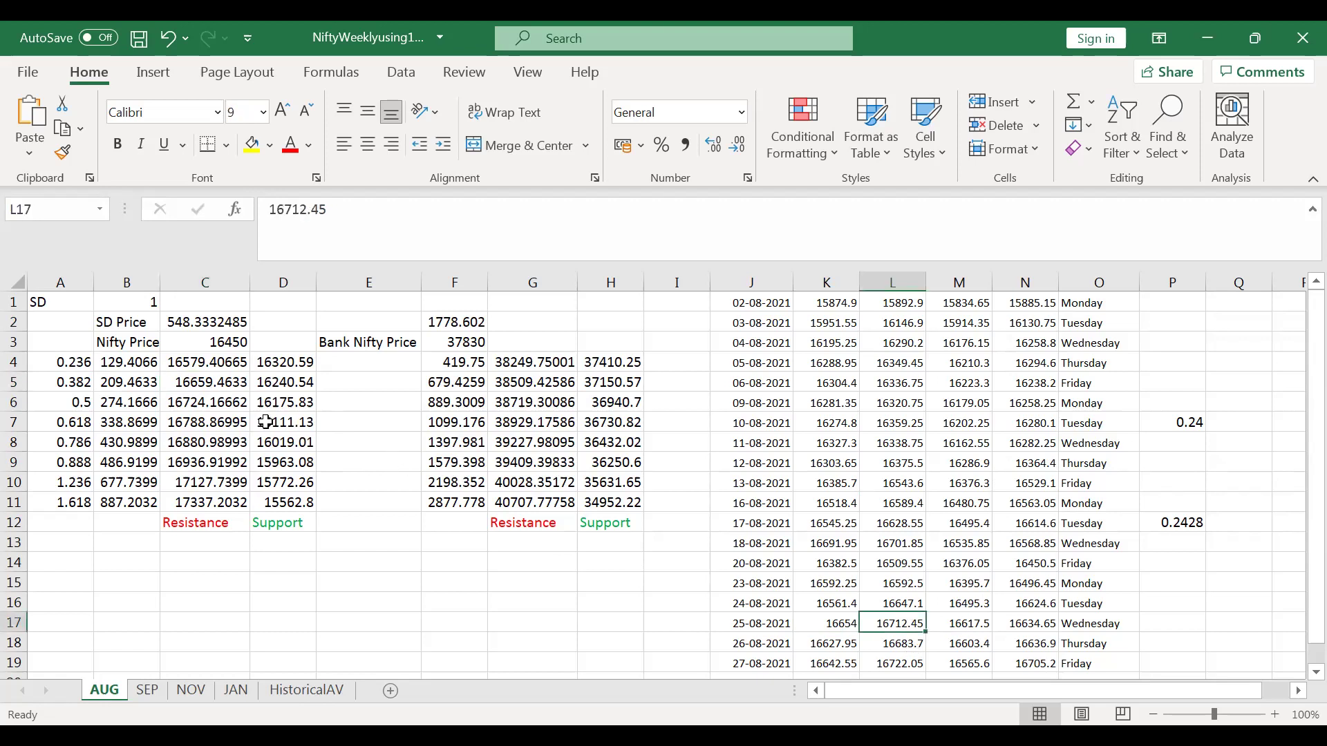
click(226, 400)
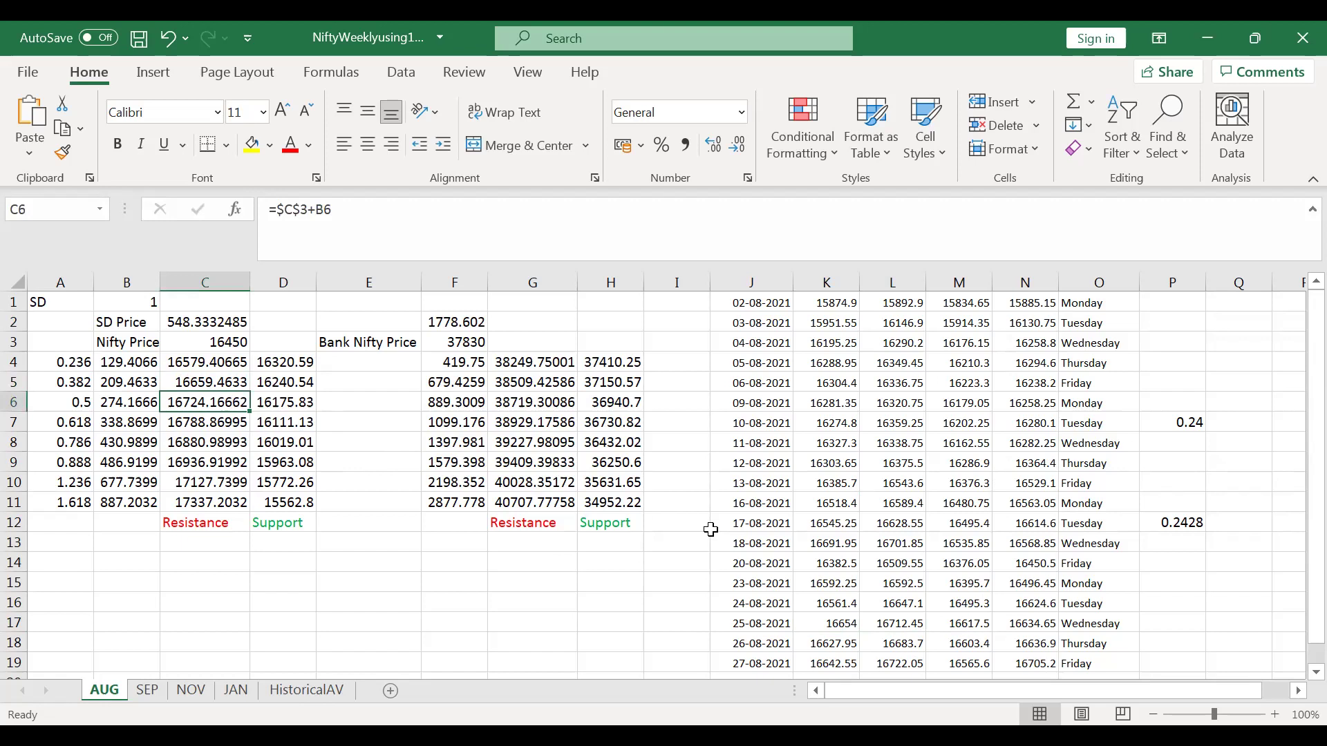
click(974, 622)
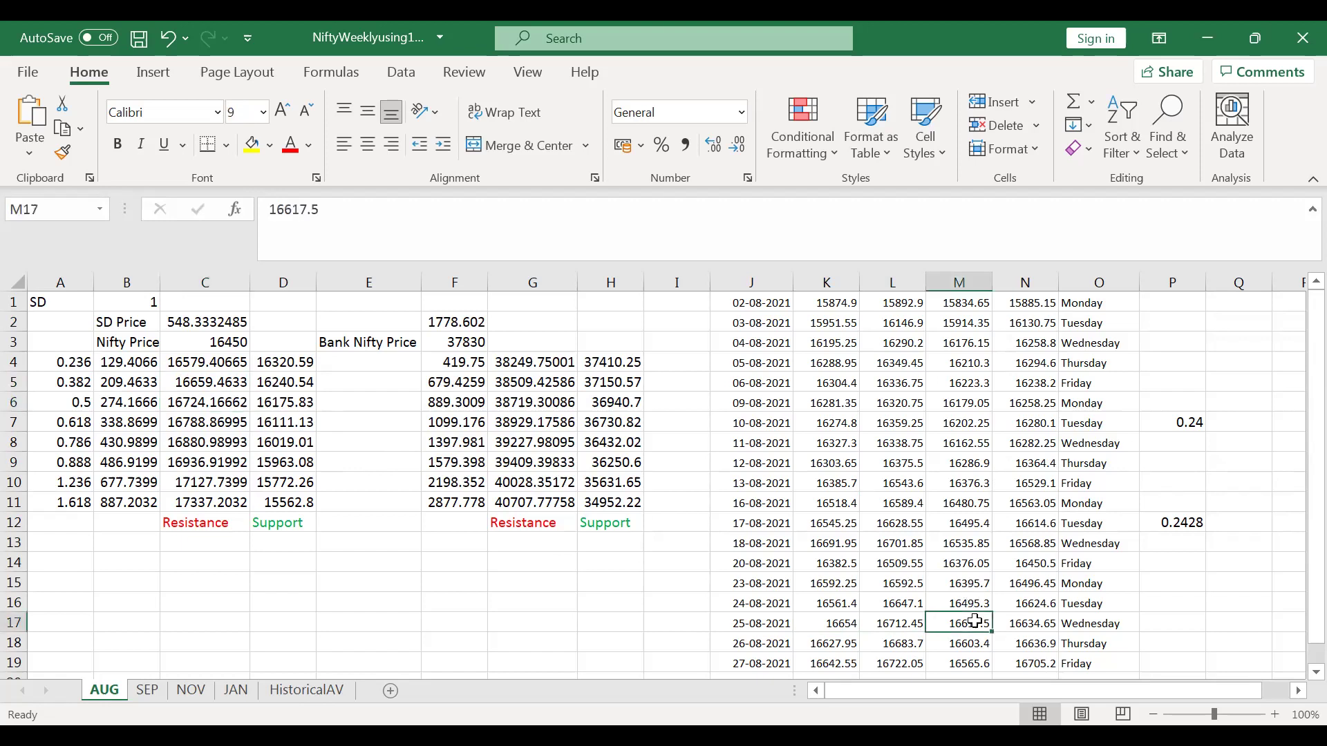
click(1038, 625)
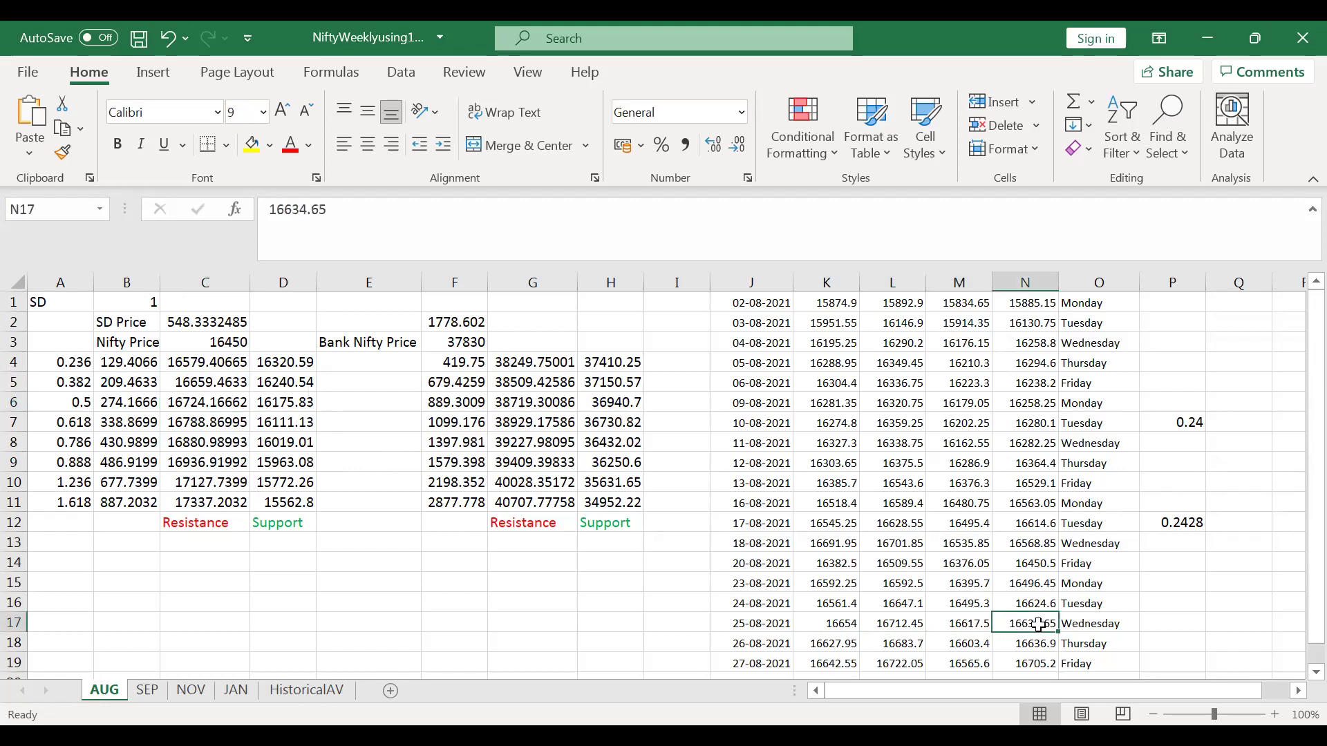
click(199, 382)
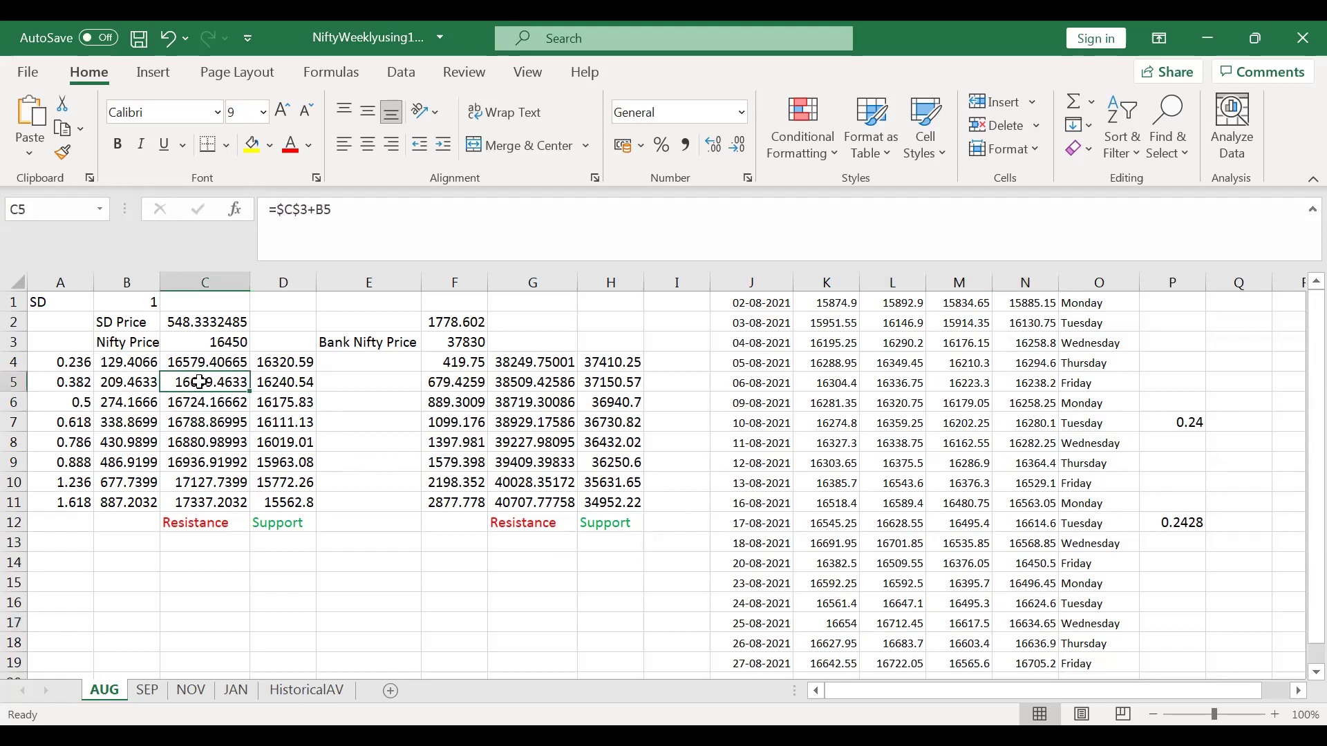
Step: Check the open, high and close of Thursday 26-08-2021 against the Nifty resistance levels
click(834, 644)
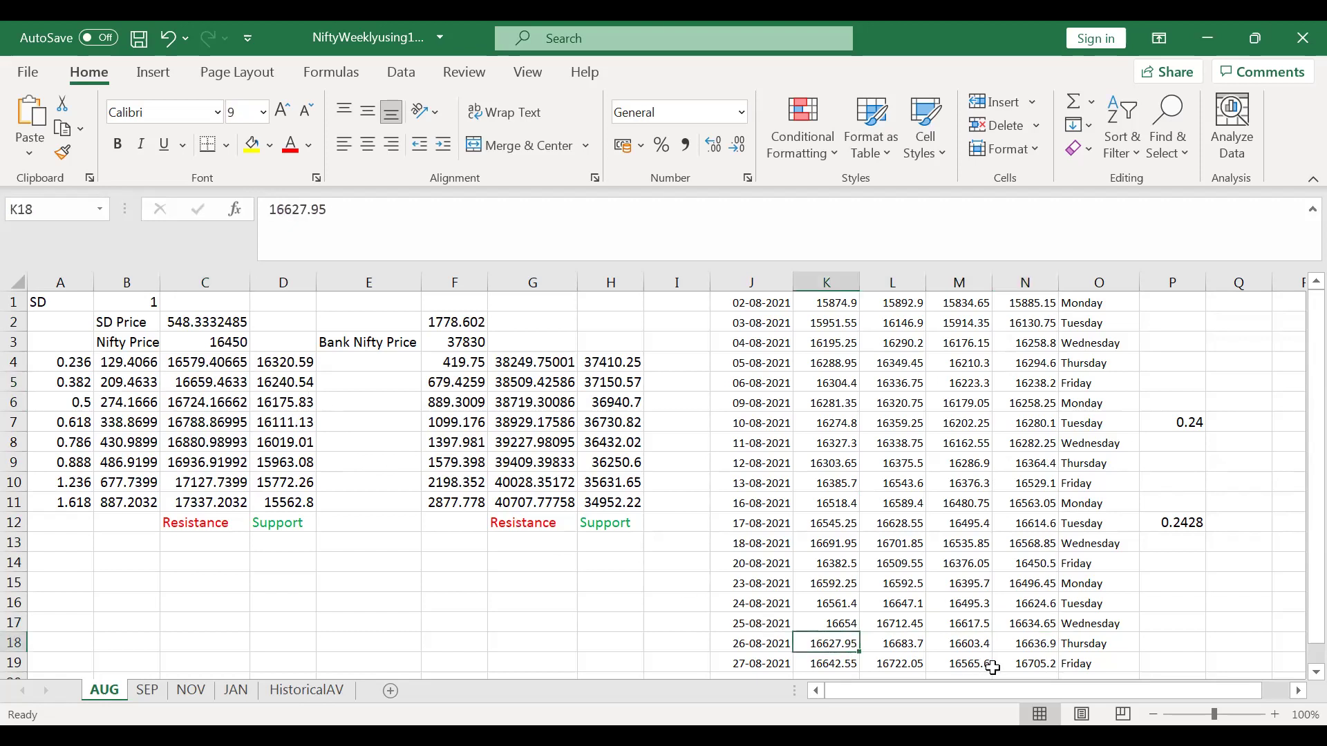
click(905, 645)
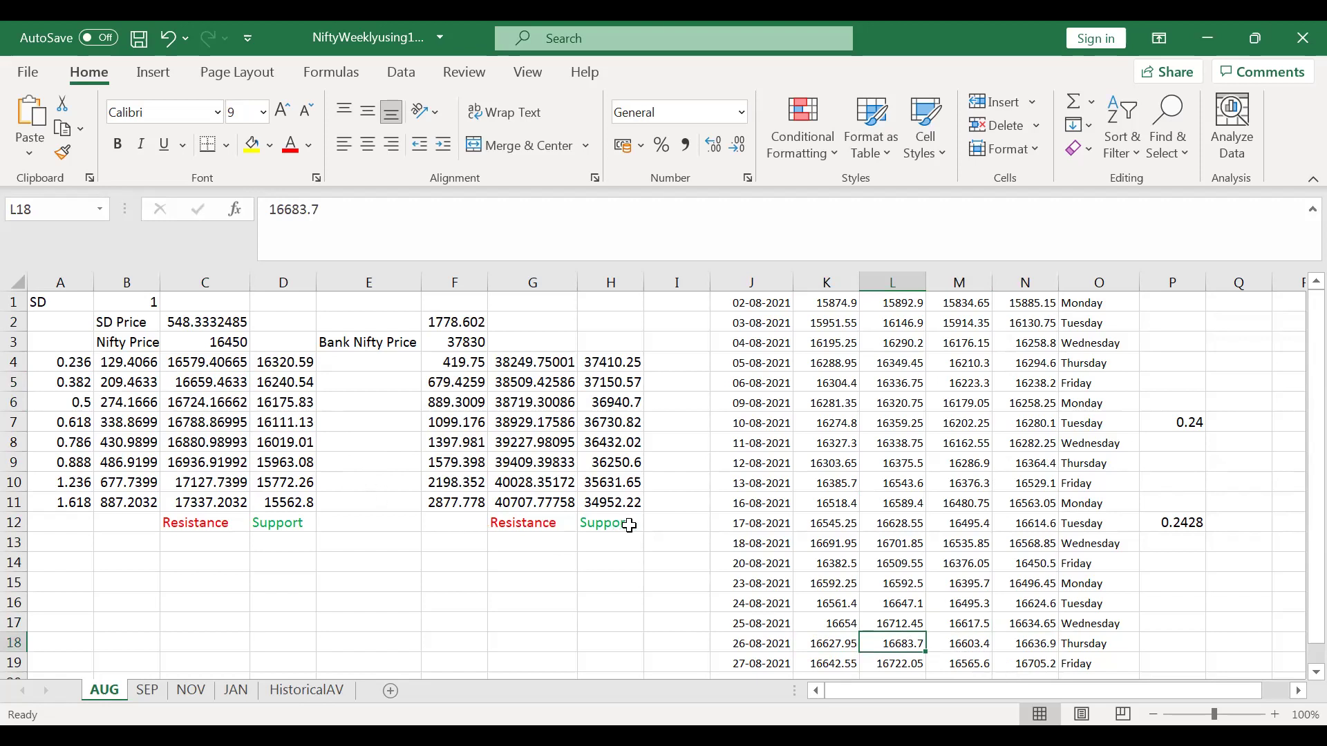
click(1027, 641)
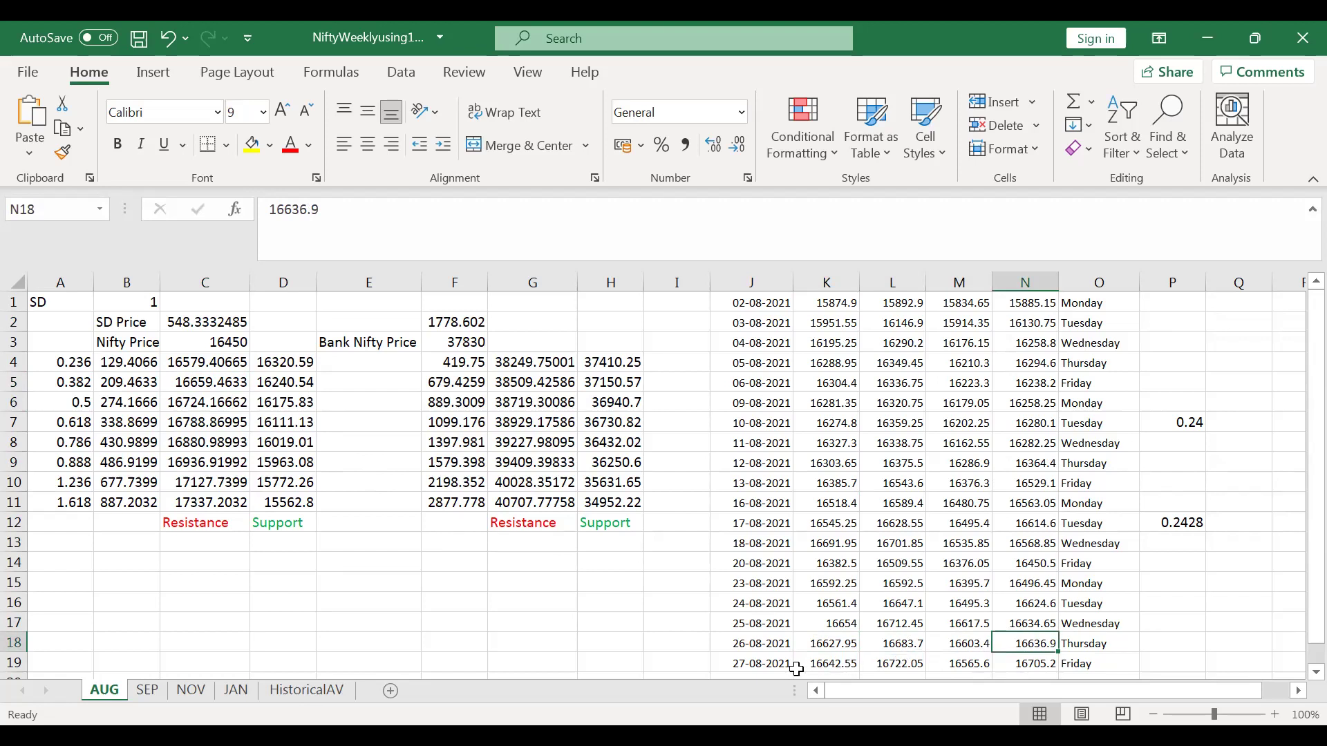
Step: Compare the open, high, low and close of Friday 27-08-2021 with the resistance levels in C6 and C4
click(828, 665)
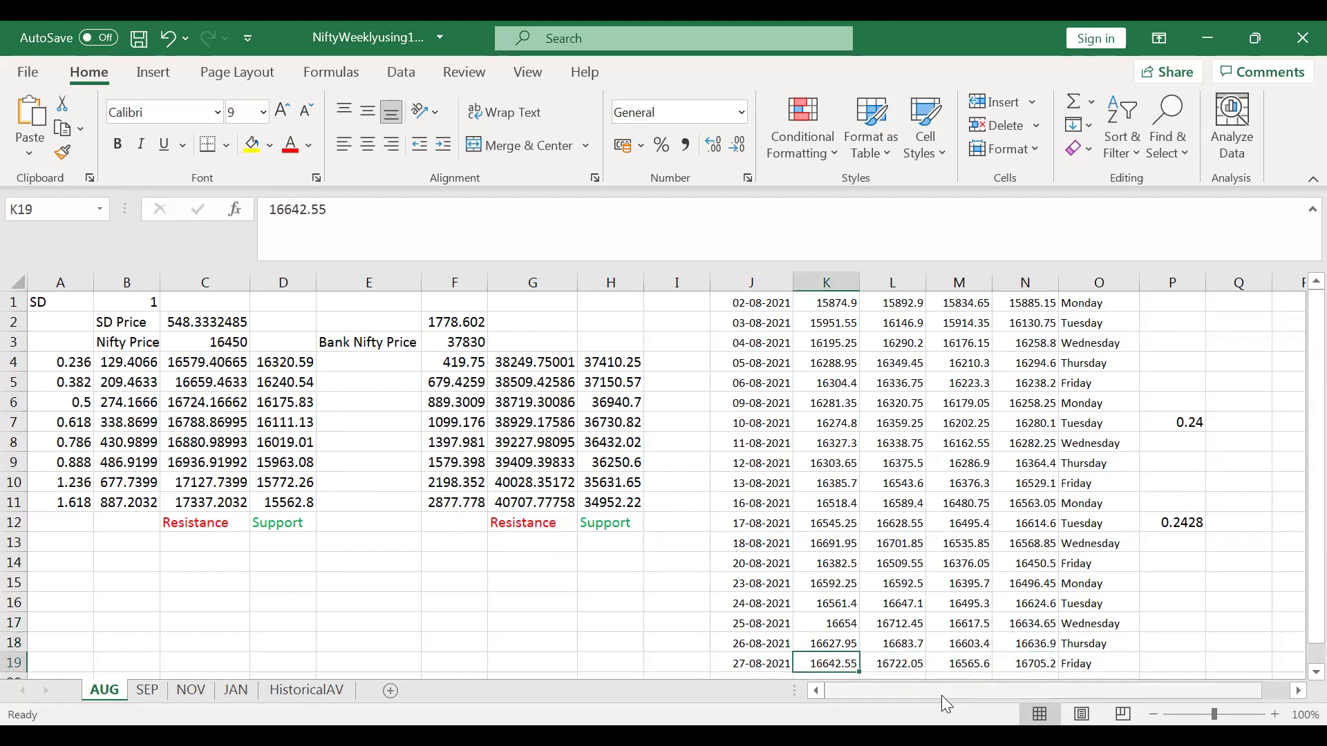
click(893, 662)
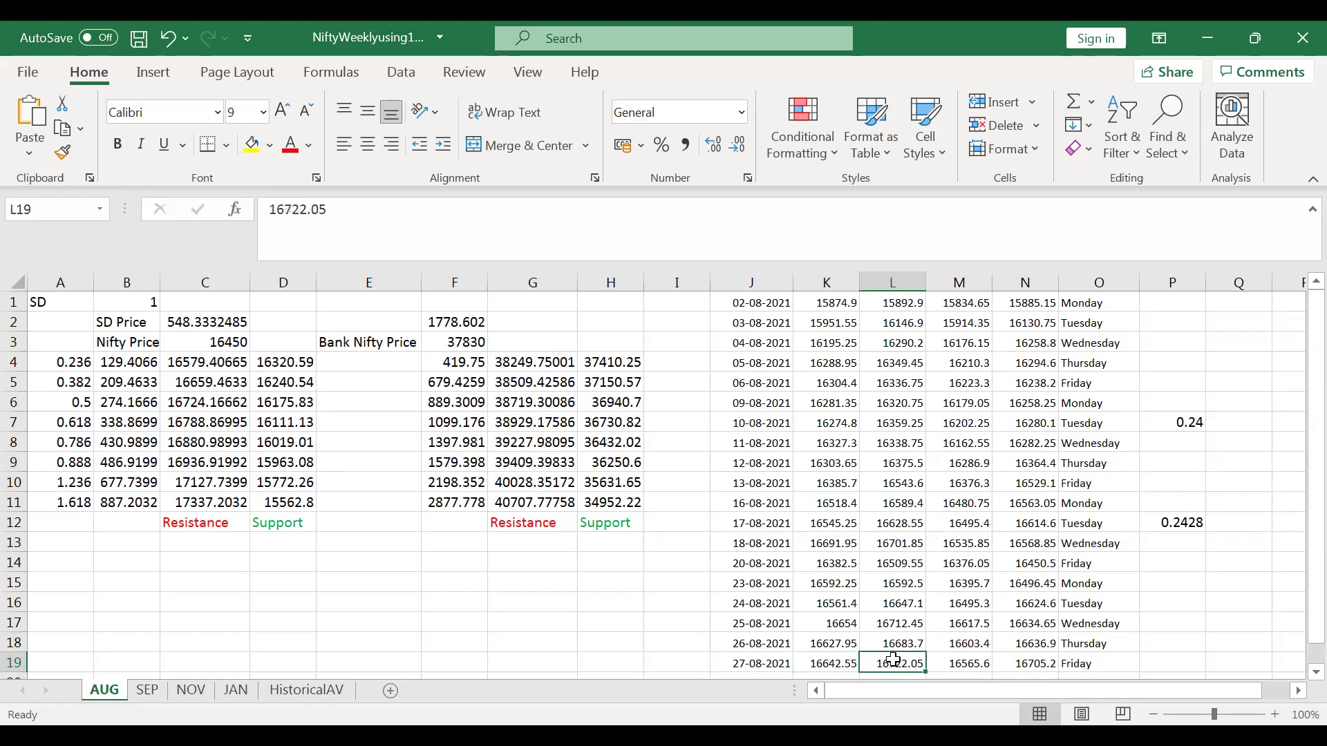
click(216, 404)
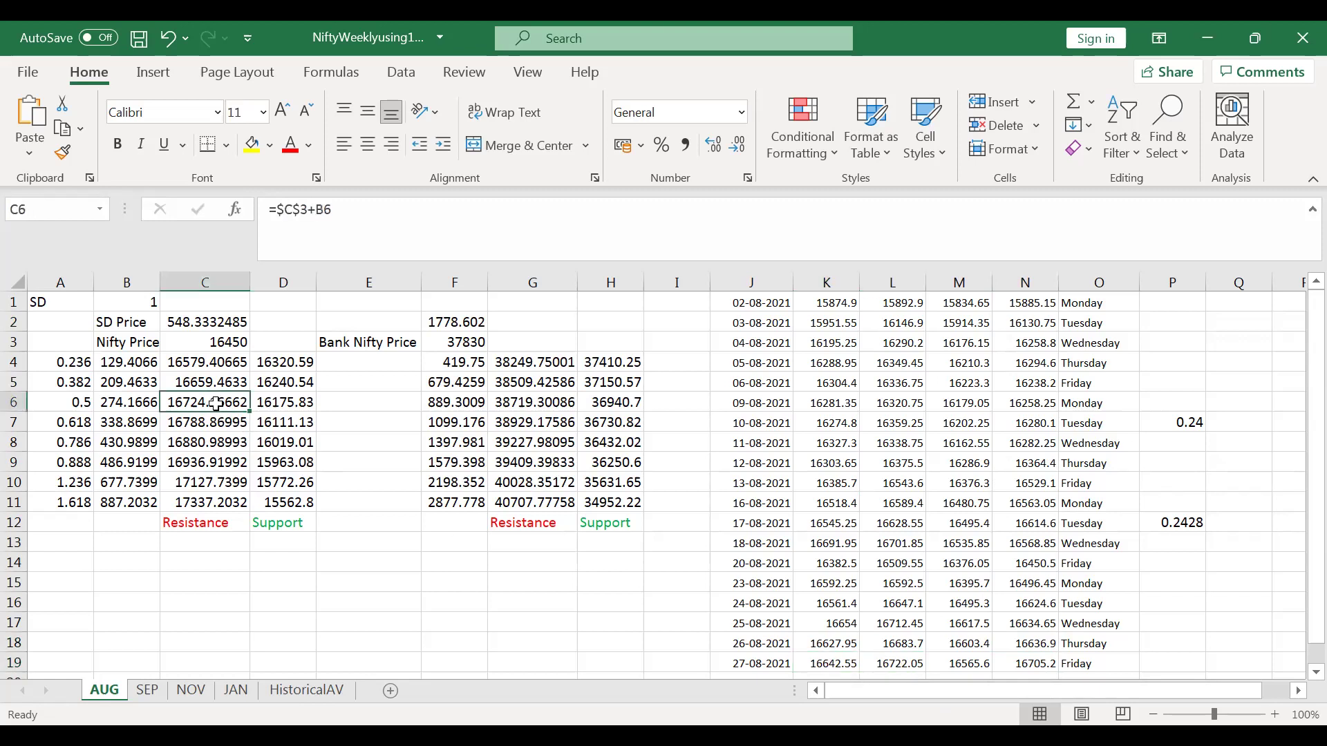
click(958, 663)
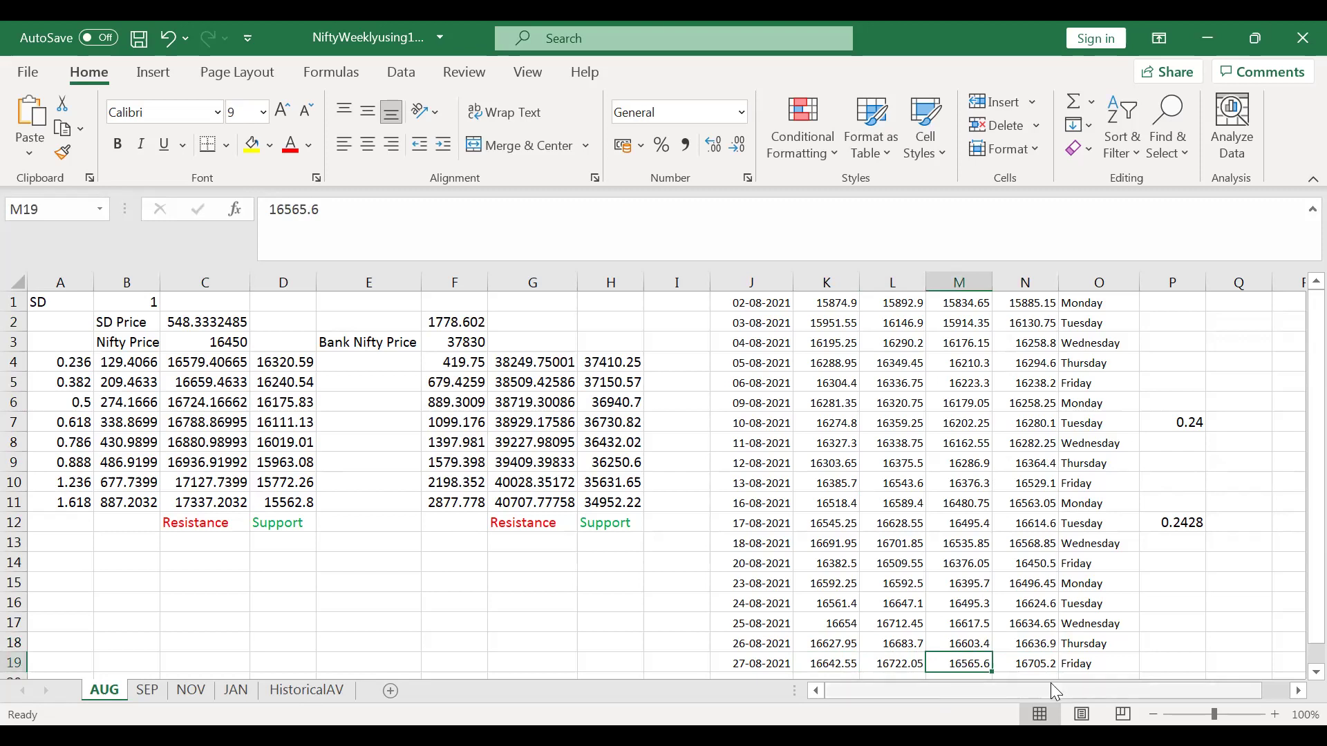
click(235, 366)
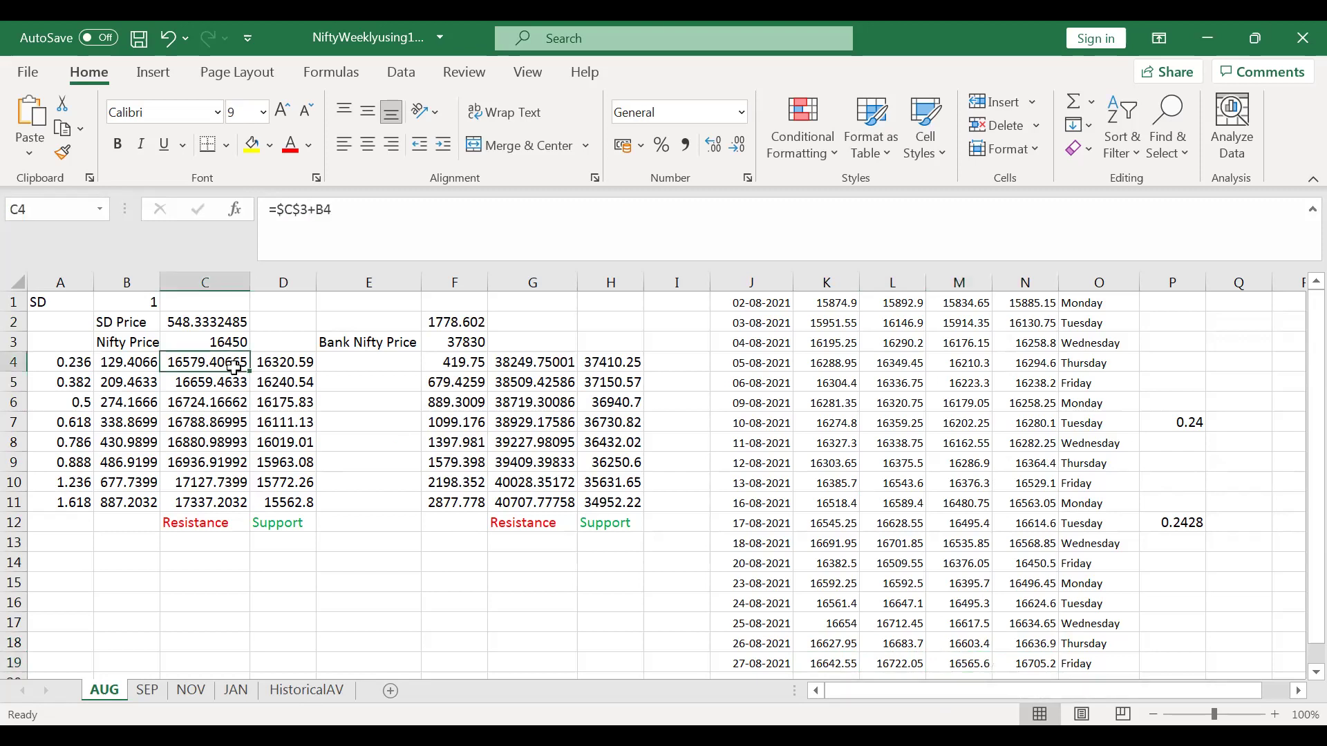
click(1038, 665)
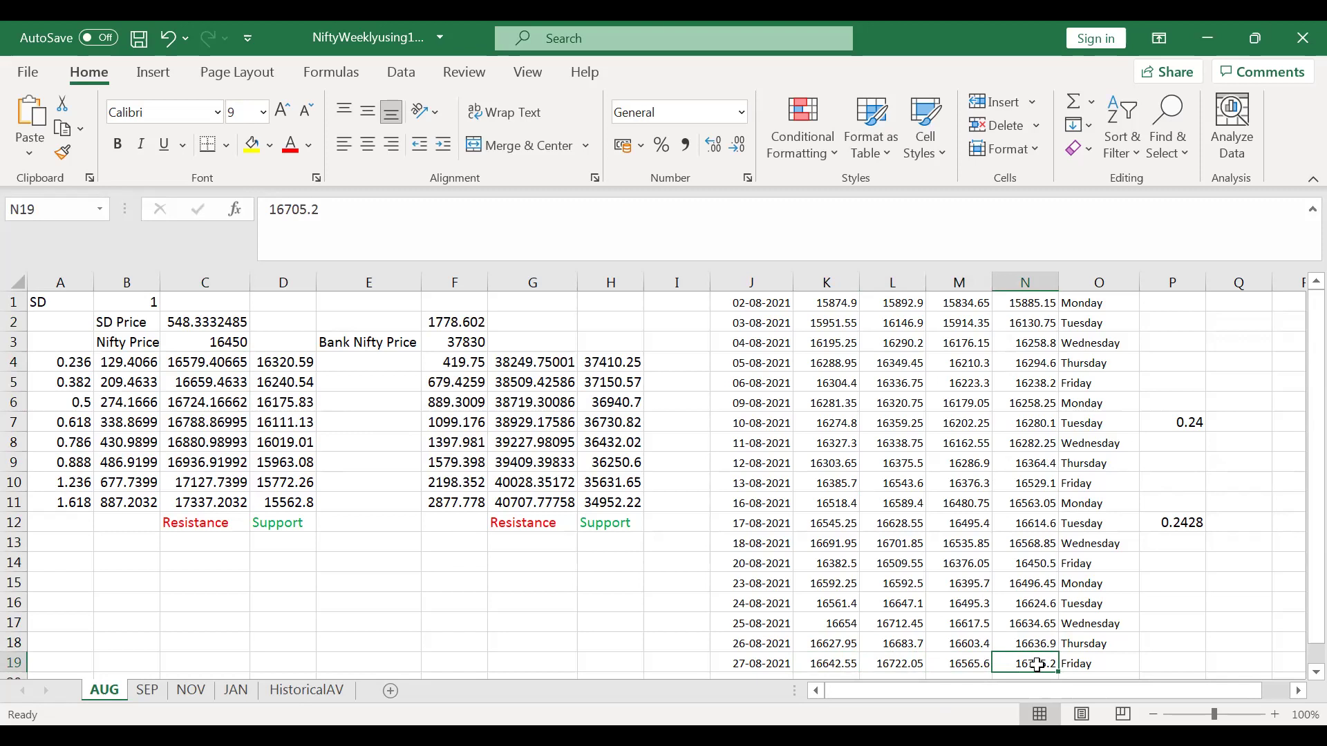
Step: Review the Nifty resistance levels for the 0.236 to 0.618 ratios in C4 through C7
click(238, 365)
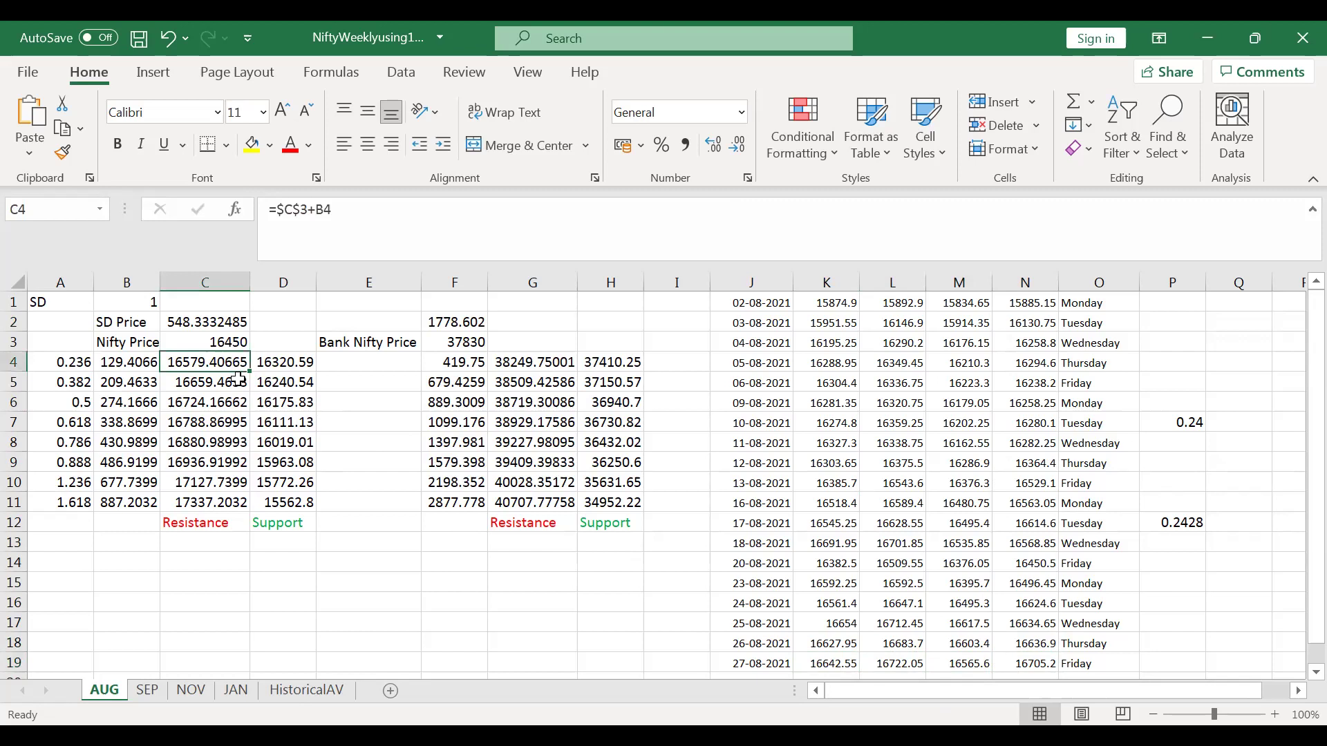
click(237, 380)
click(234, 401)
click(230, 421)
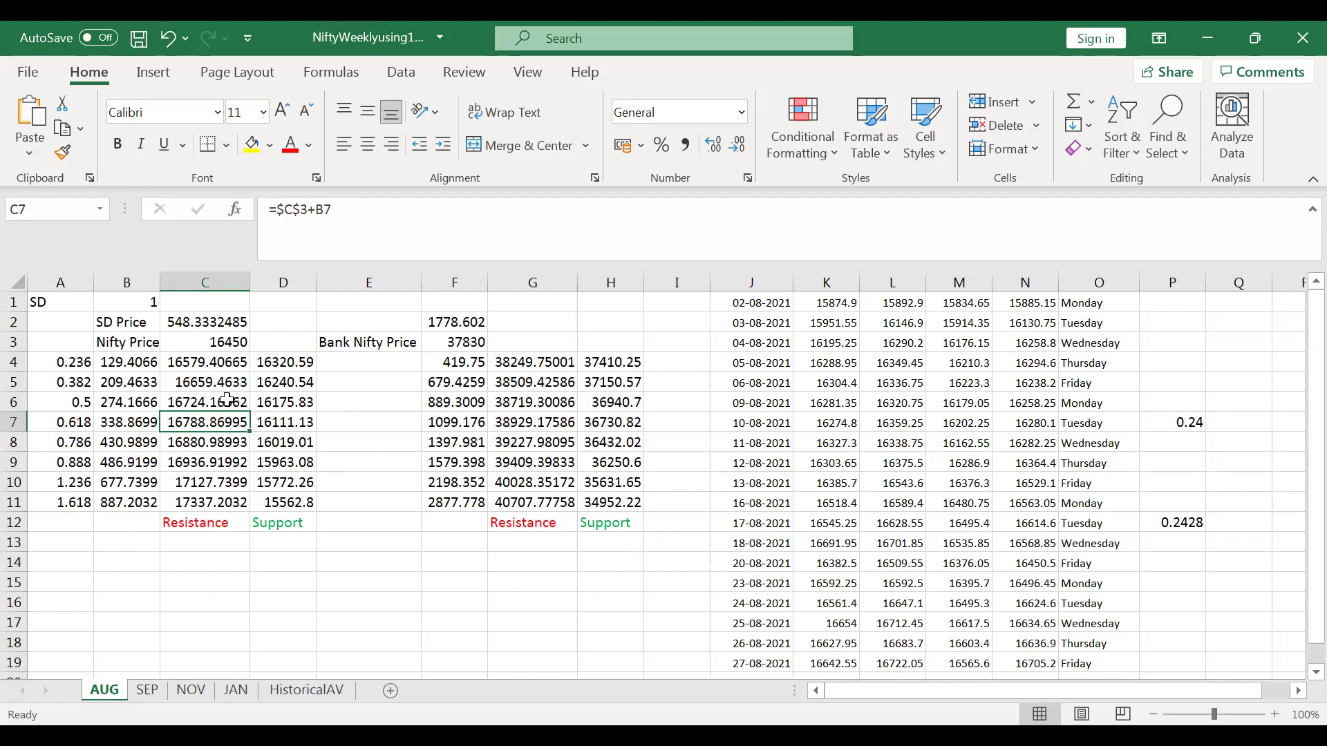
Step: Review the August Nifty resistance levels in C6, C5 and C4 and the first support level in D4
click(228, 400)
click(225, 382)
click(221, 365)
click(290, 366)
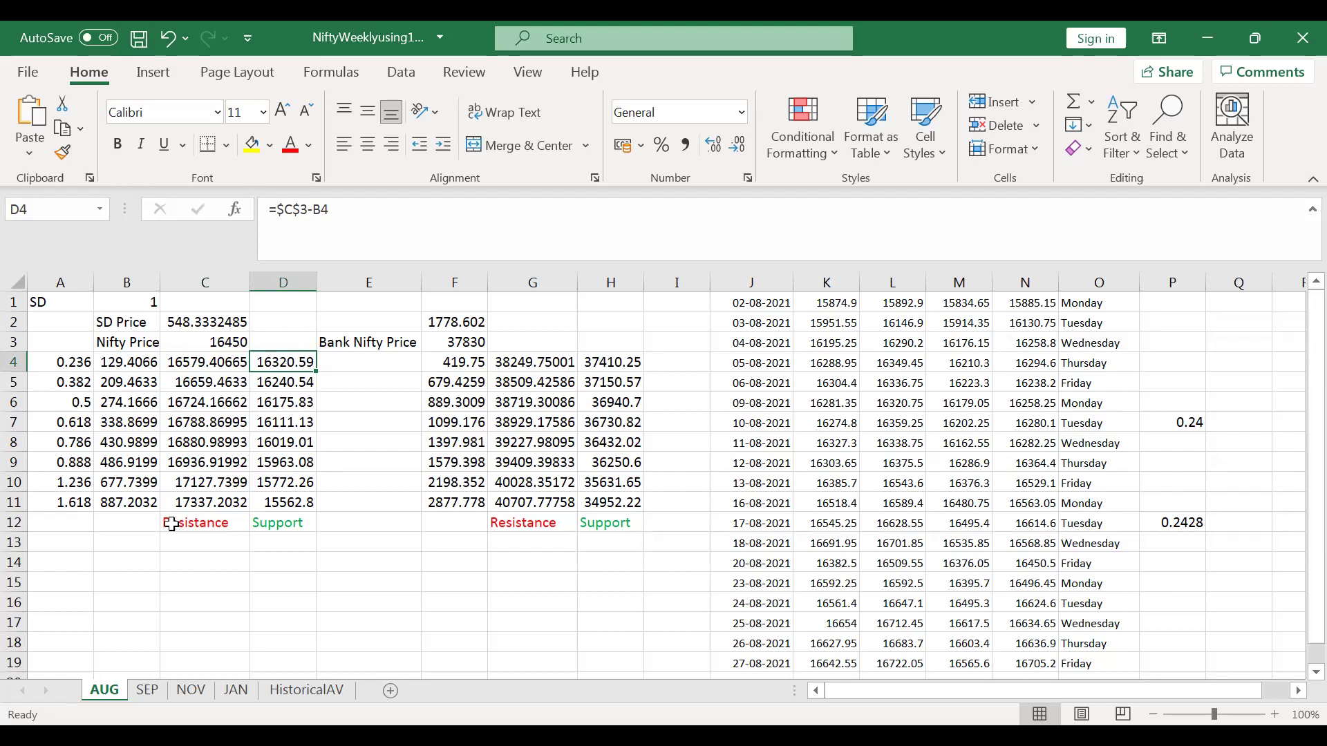
Step: On the JAN sheet, set the Nifty Price in C3 to 14347, based on the Friday 08-01-2021 close
click(147, 690)
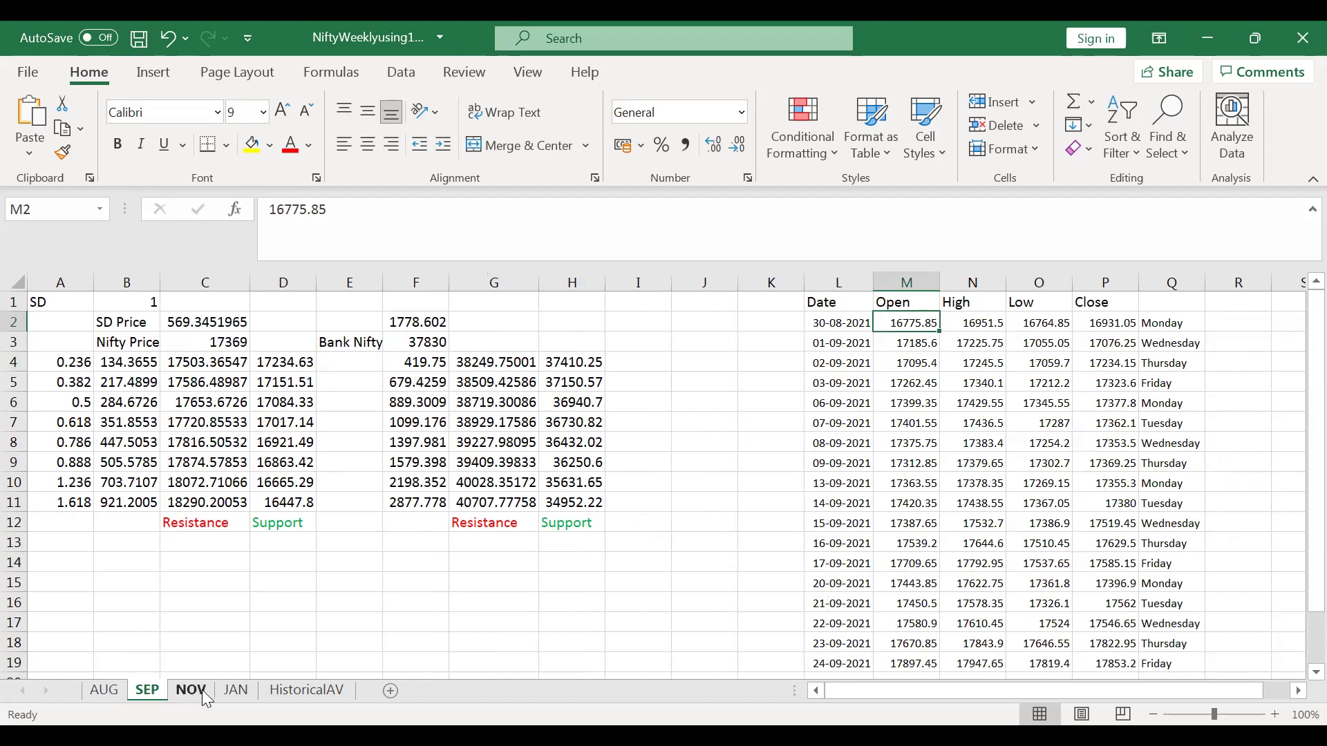
click(239, 693)
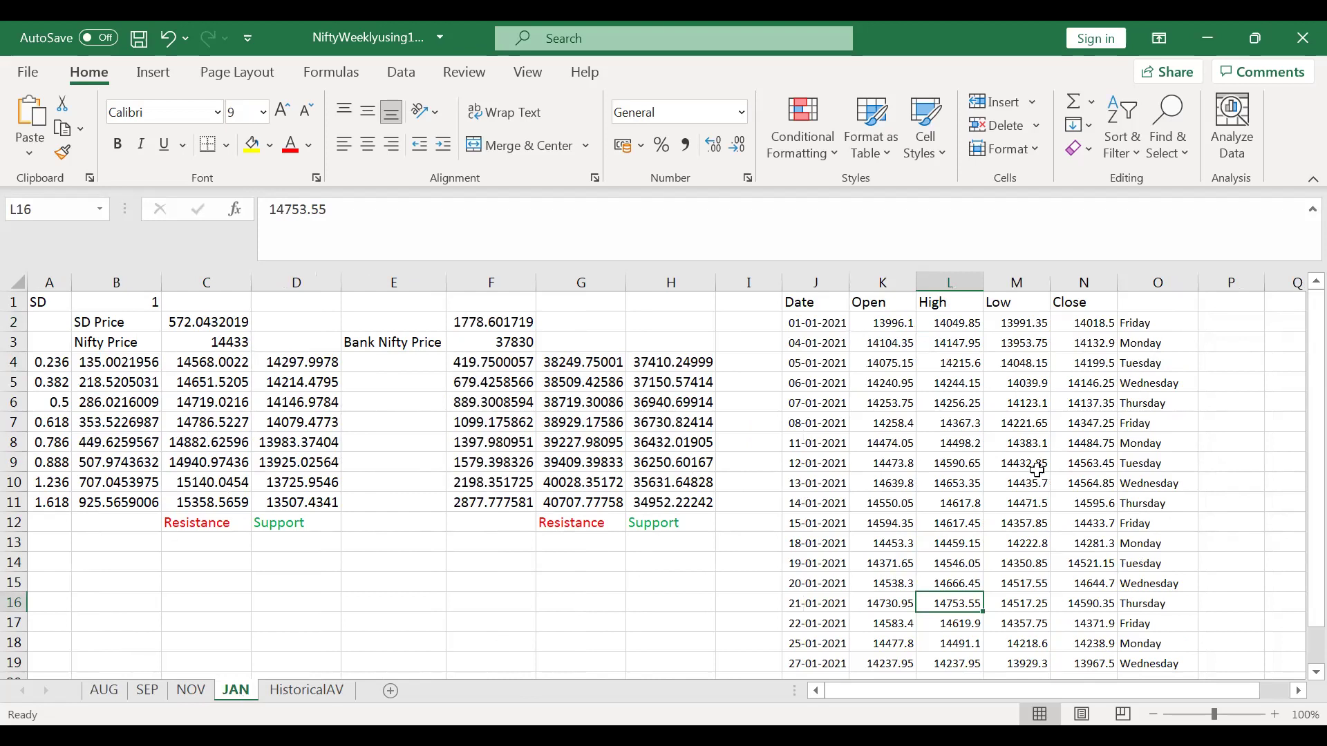
click(1090, 424)
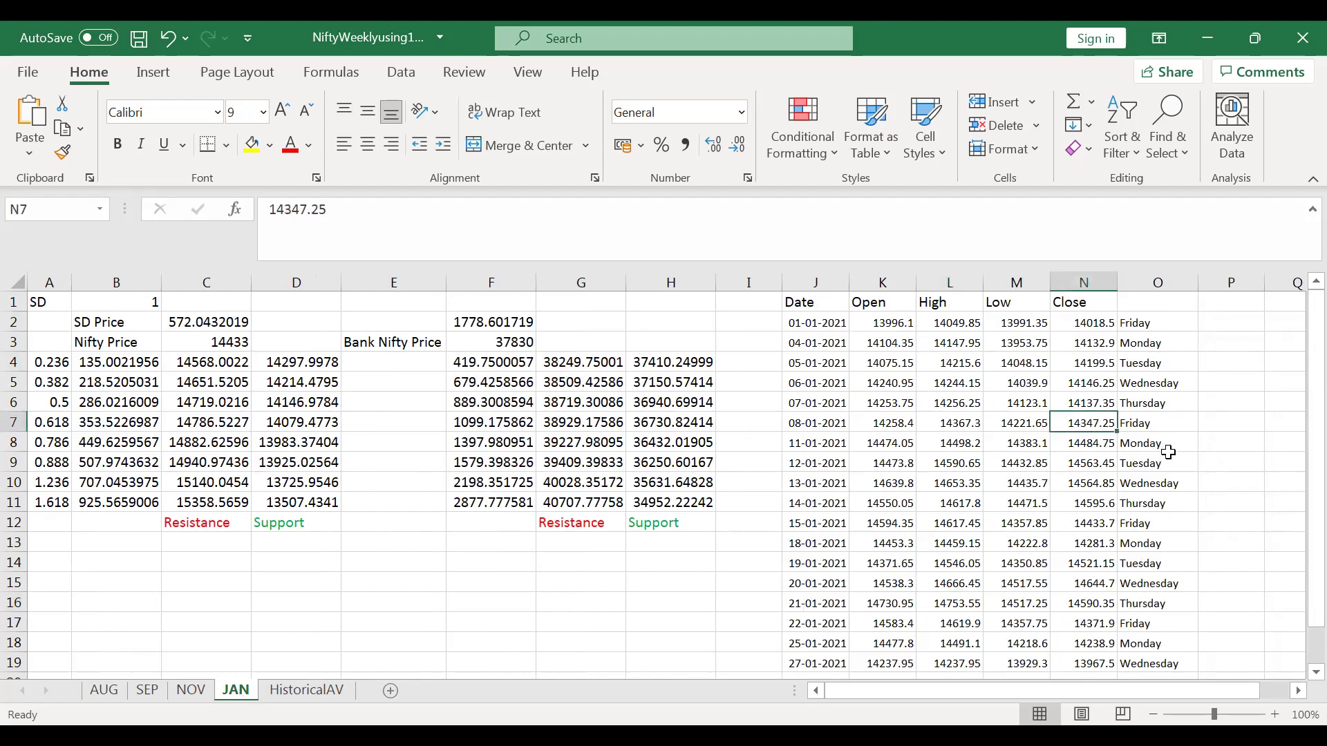
click(236, 342)
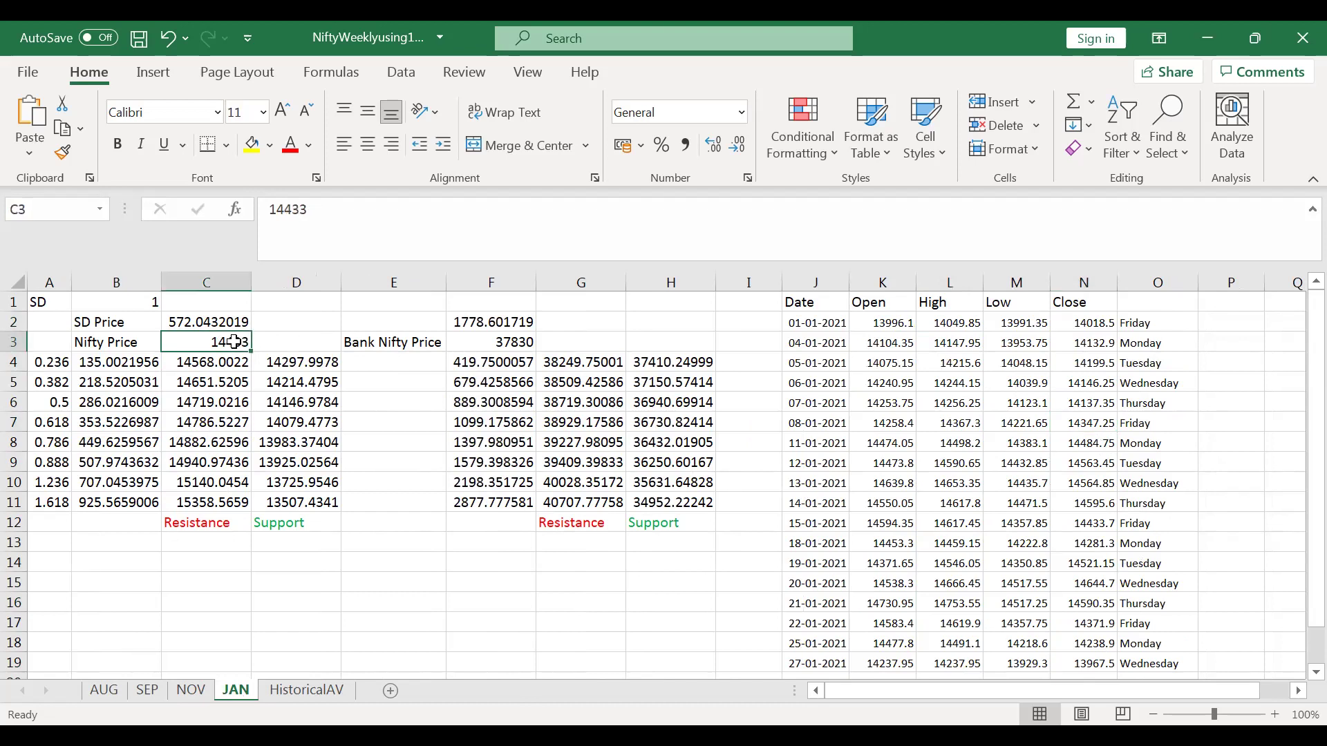
text(14347)
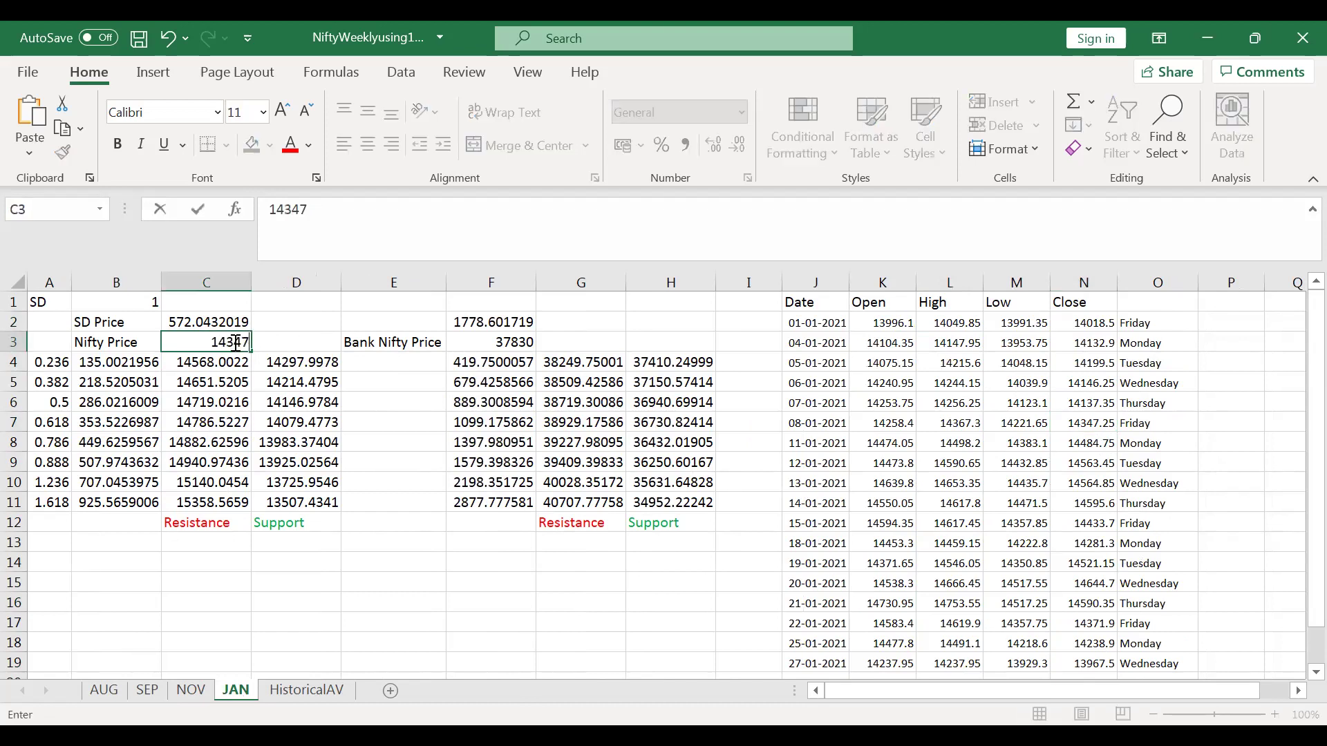
key(Return)
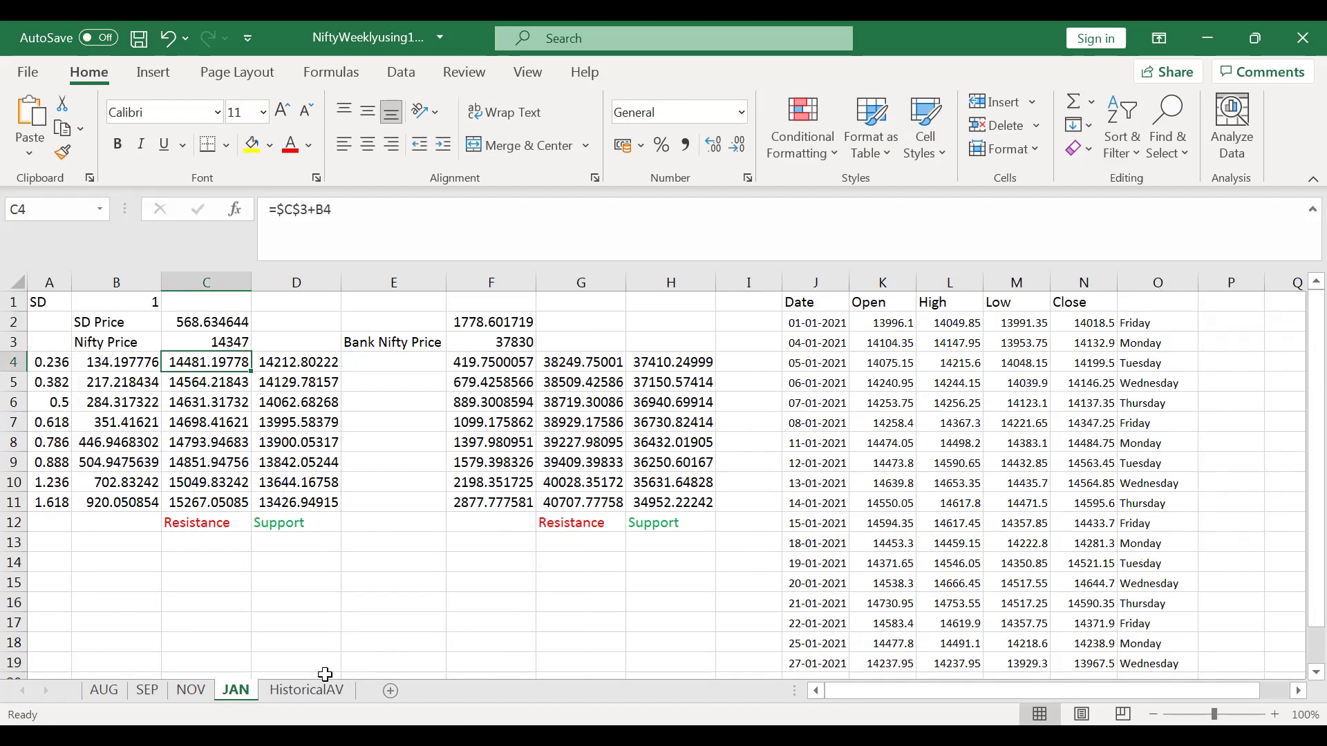
Step: Look up the annualised volatility for 08-01-2021 in the HistoricalAV sheet
click(317, 694)
click(252, 613)
key(Down)
key(Down)
key(Down)
key(Down)
key(Down)
key(Down)
key(Down)
key(Down)
key(Down)
key(Down)
key(Down)
key(Down)
key(Down)
key(Down)
key(Down)
key(Down)
key(Down)
key(Down)
key(Down)
key(Down)
key(Down)
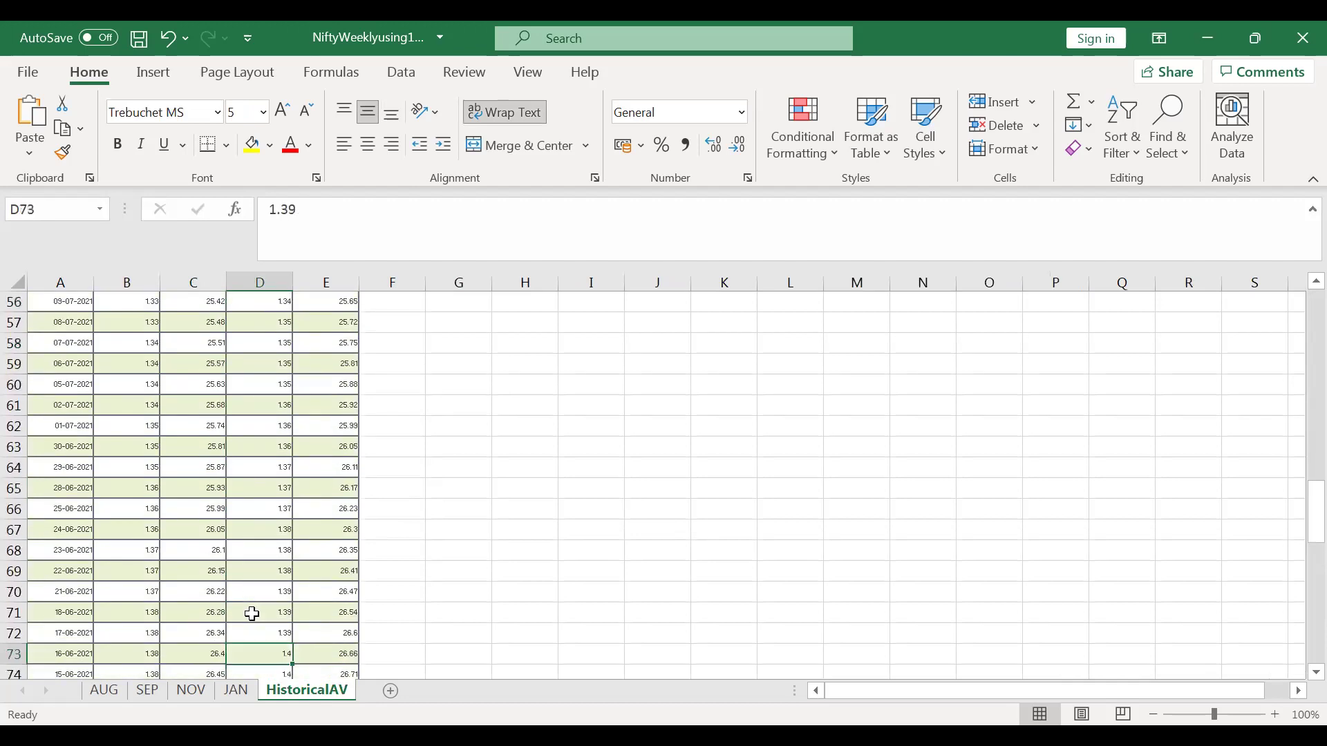
key(Down)
key(Down)
key(Down)
key(Down)
key(Down)
key(Down)
key(Down)
key(Down)
key(Down)
key(Down)
key(Down)
key(Down)
key(Down)
key(Down)
key(Down)
key(Down)
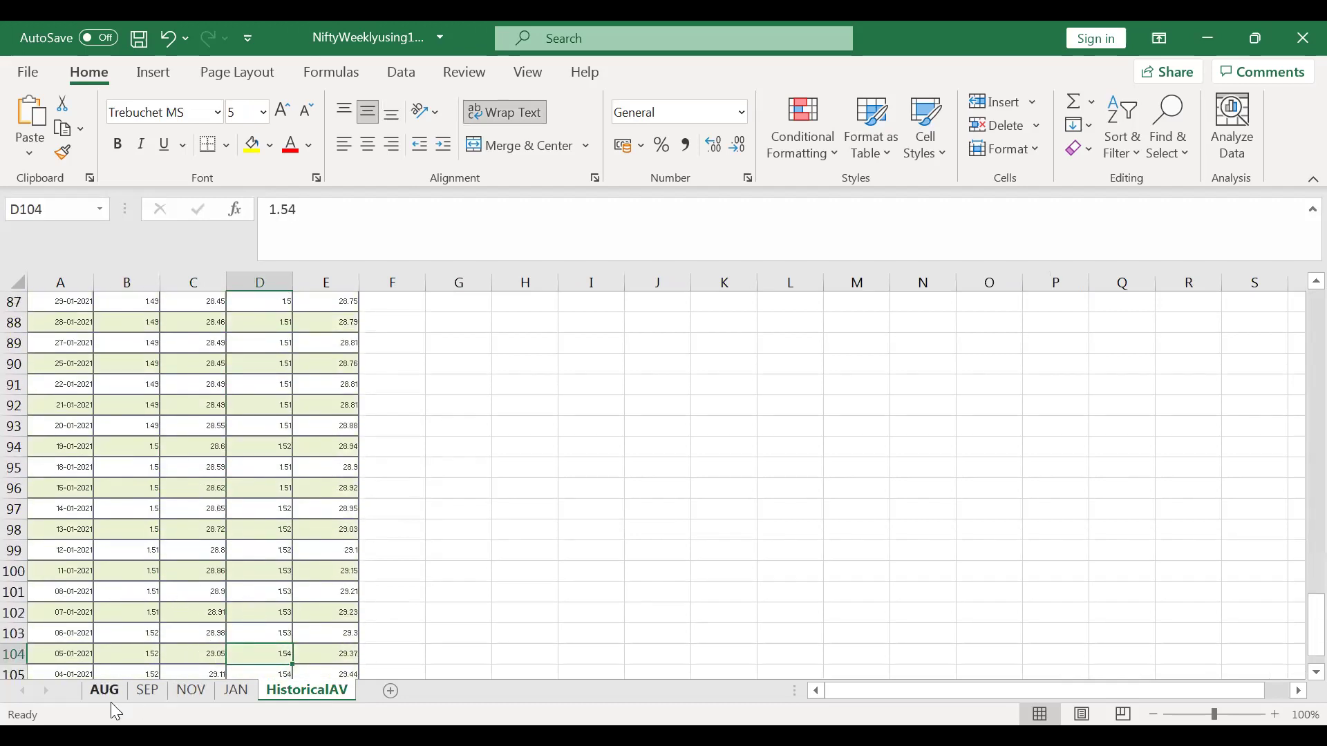
Step: On the JAN sheet, change the volatility factor in the C2 SD Price formula to 0.289
click(236, 693)
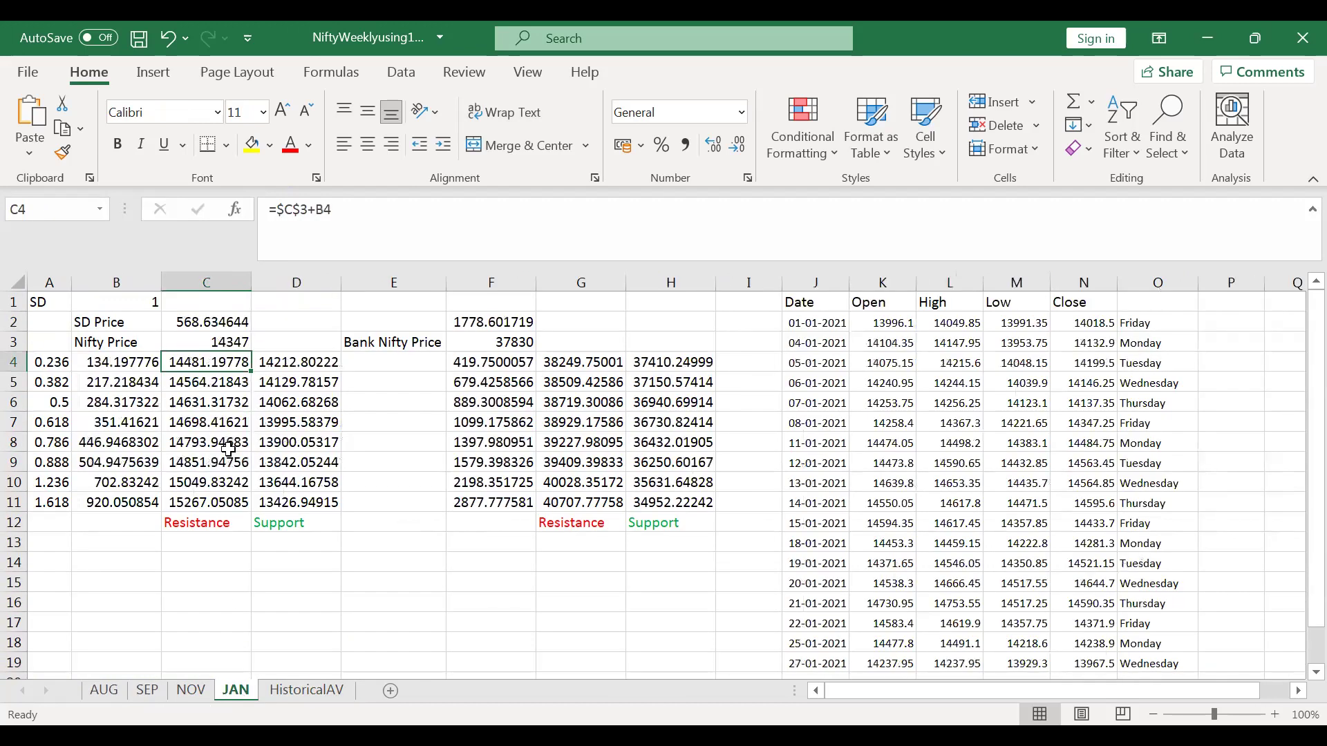
click(208, 324)
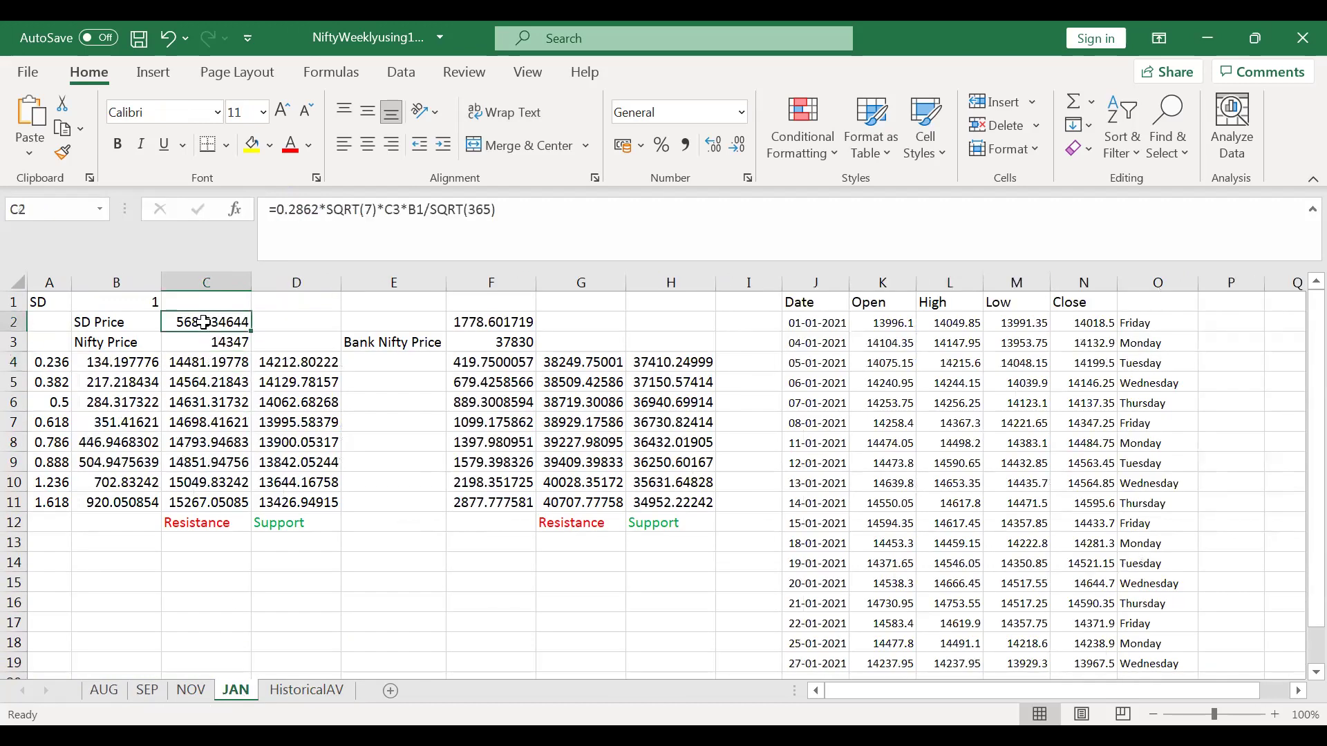
click(318, 209)
key(BackSpace)
key(BackSpace)
text(9)
key(Return)
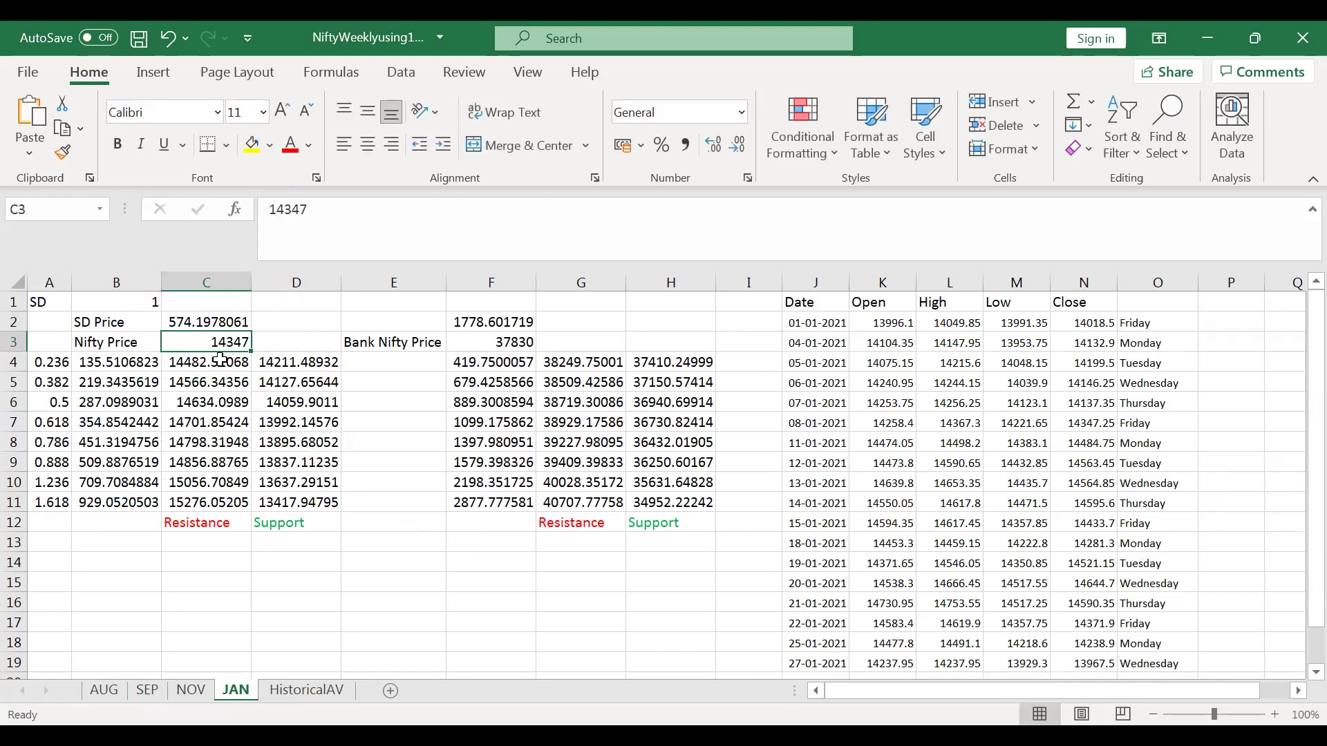
Step: Compare the Monday 11-01-2021 and Tuesday 12-01-2021 prices with the Nifty resistance levels in C4 and C5
click(1094, 447)
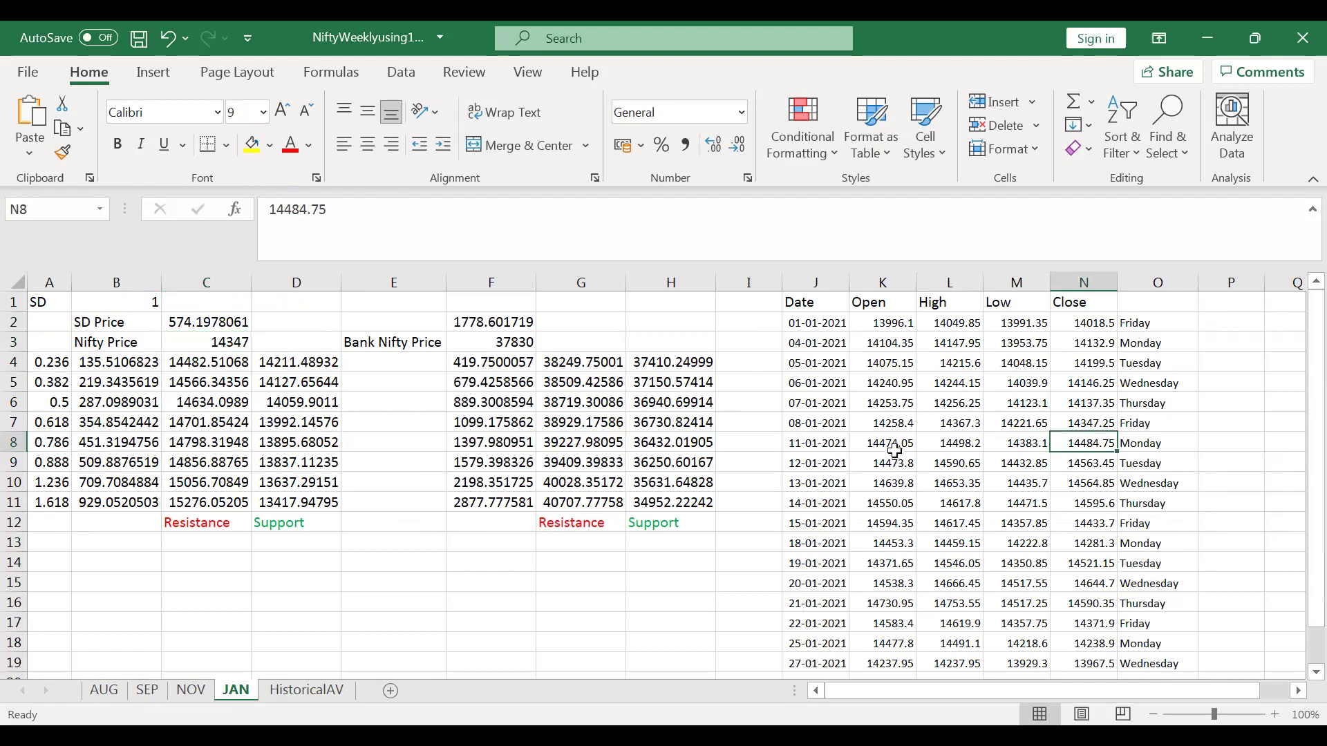
click(232, 364)
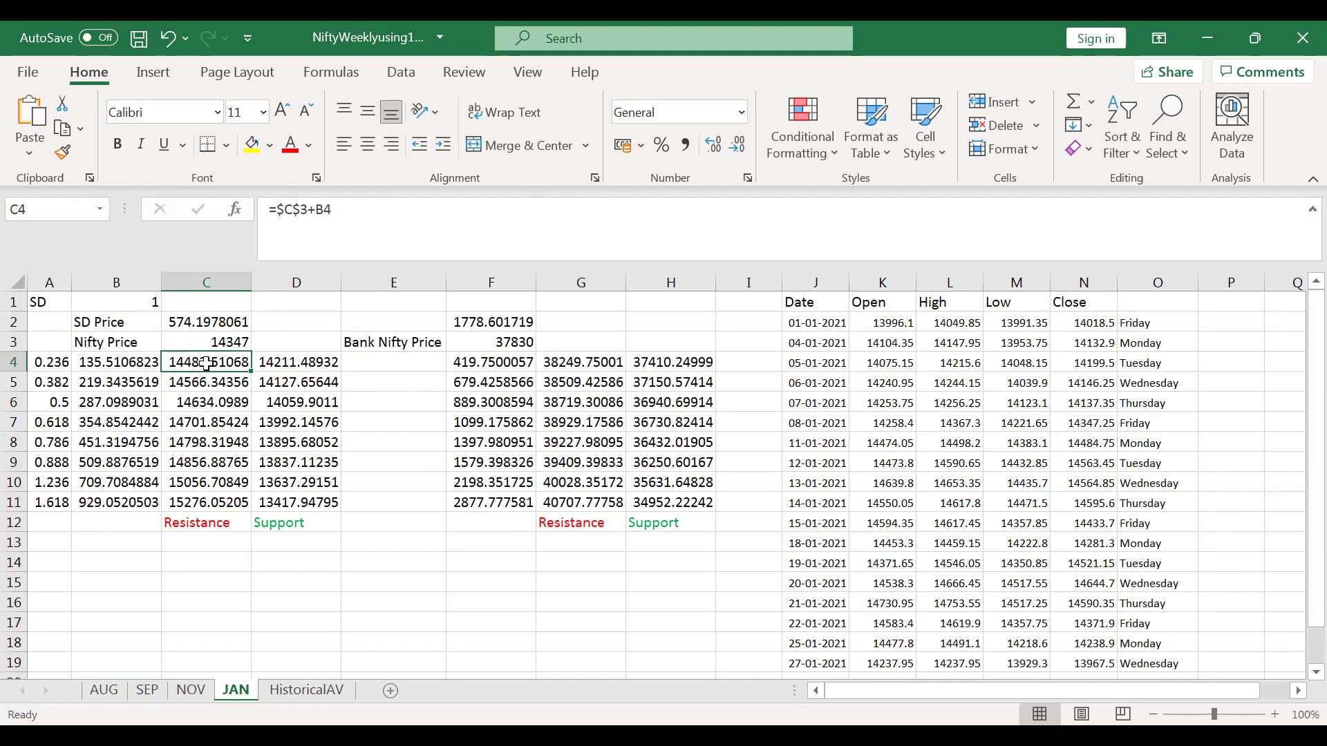
click(892, 464)
click(960, 464)
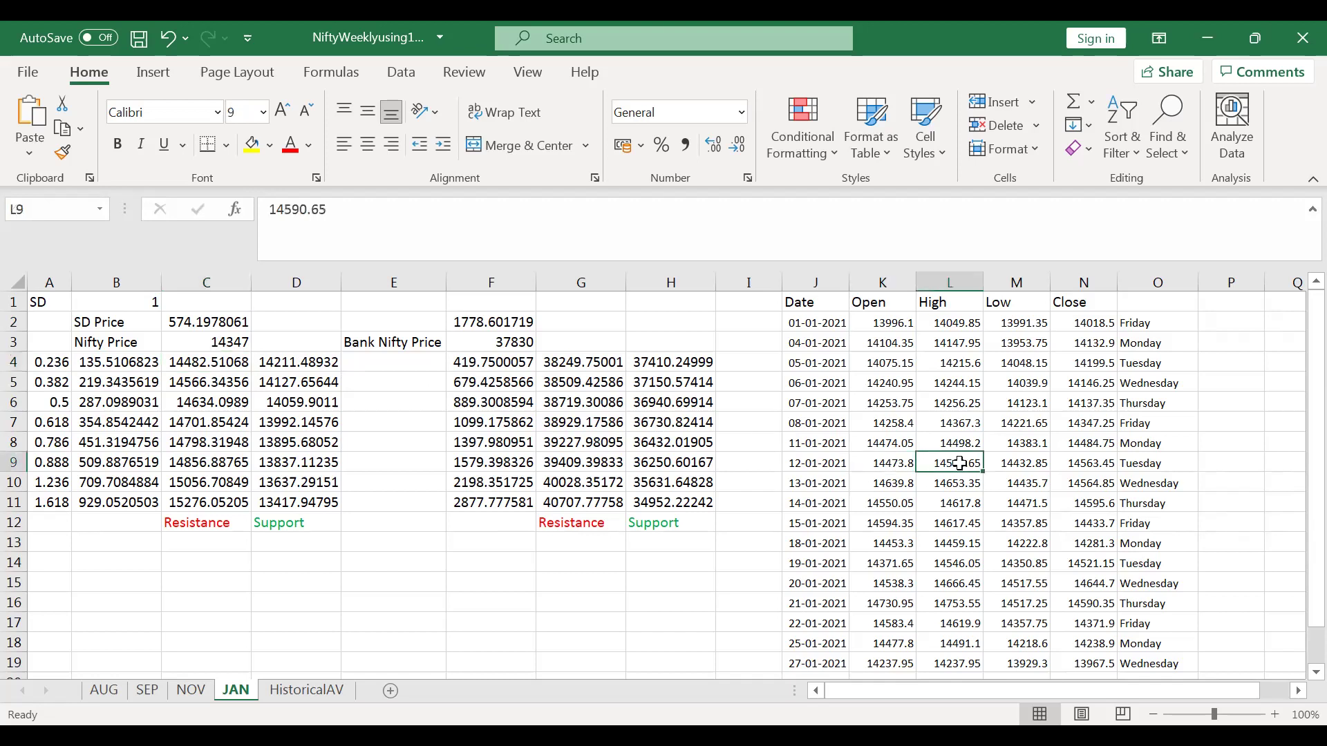
click(215, 380)
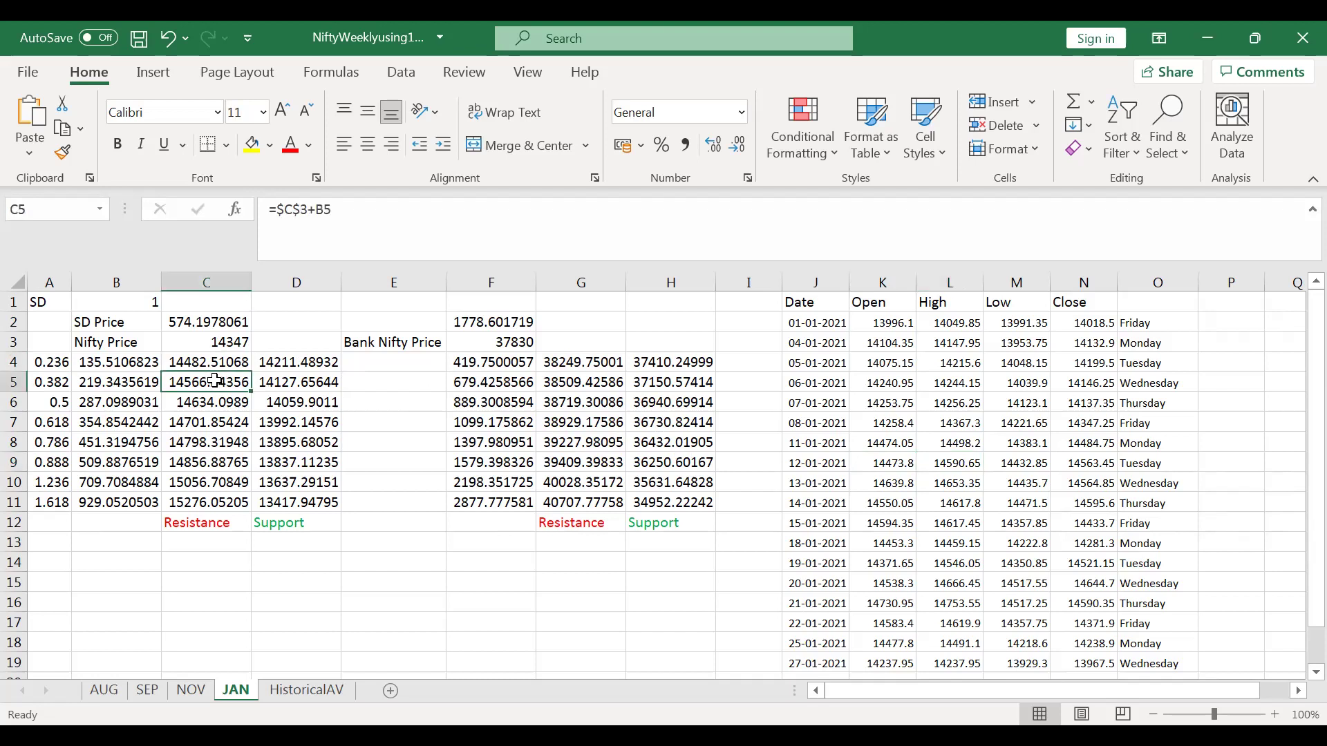
click(1029, 468)
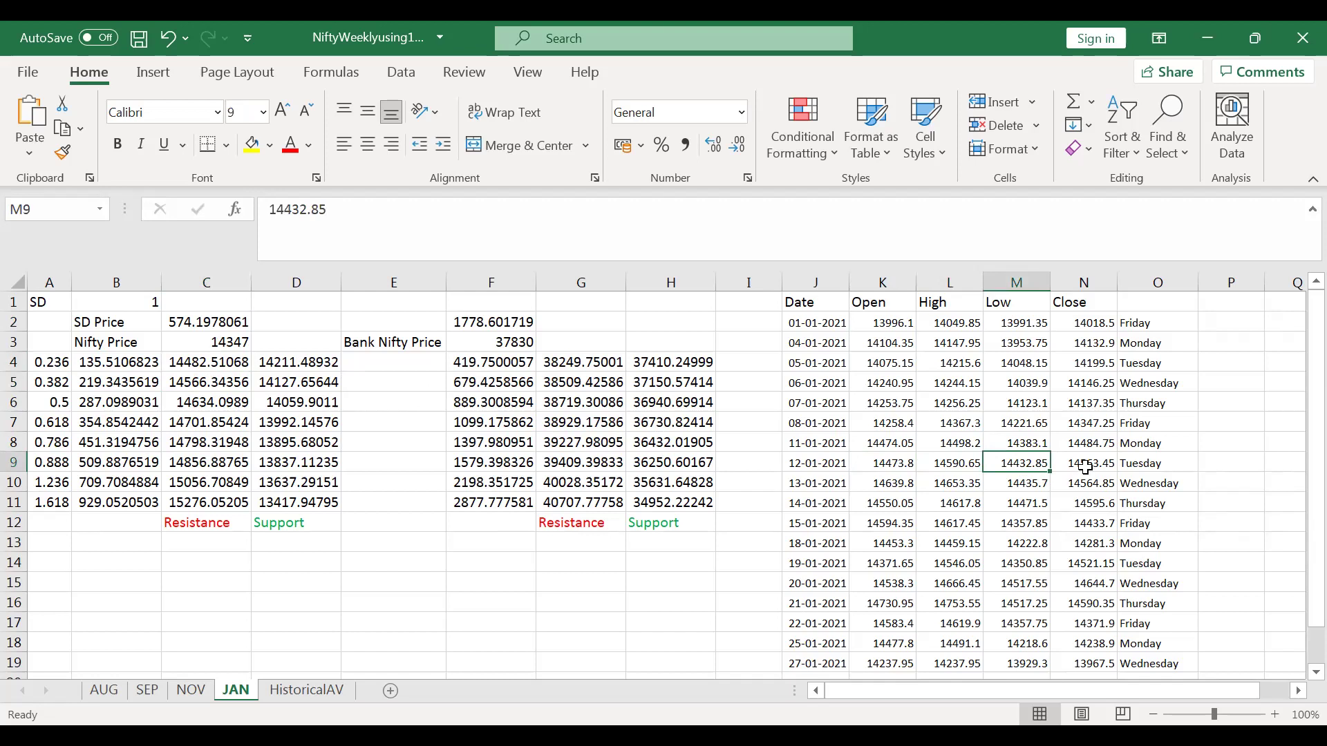
click(212, 384)
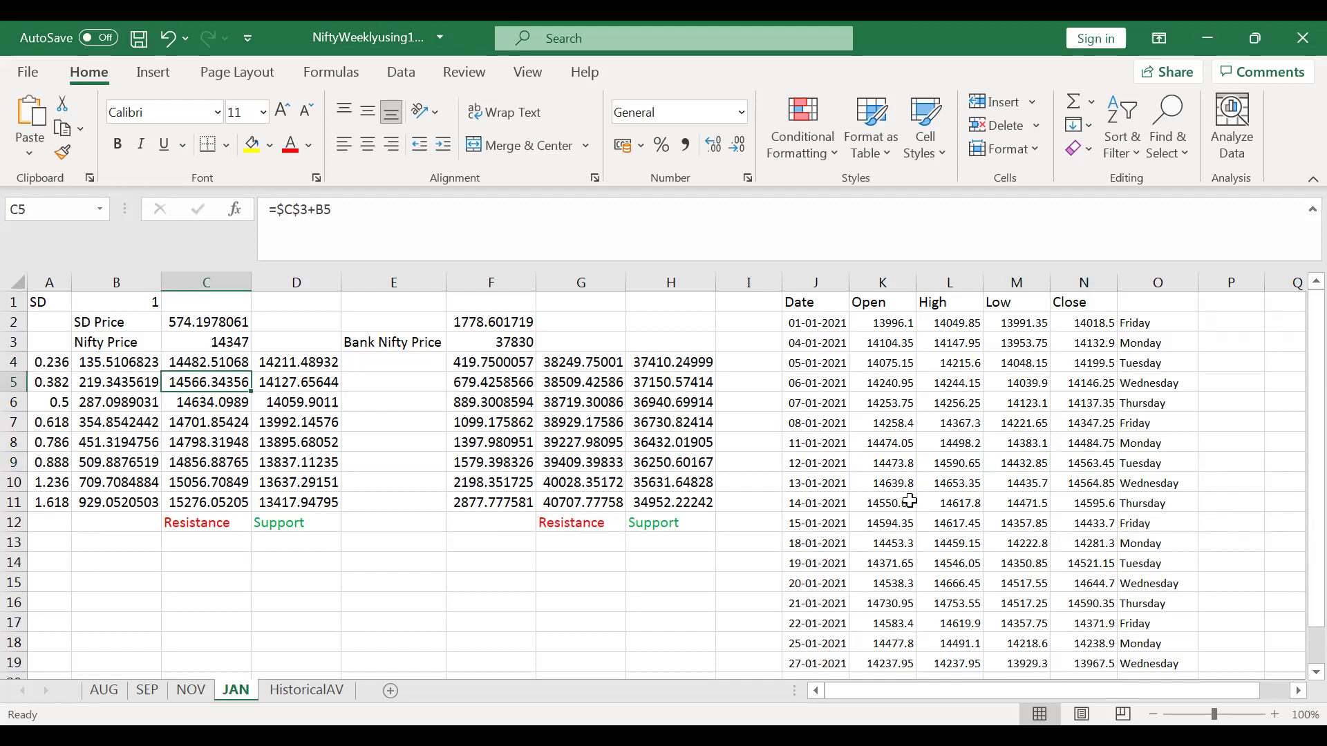
Step: Check the Wednesday 13-01-2021 open, high, low and close against the resistance levels in C6, C4 and C5
drag(888, 484, 1011, 503)
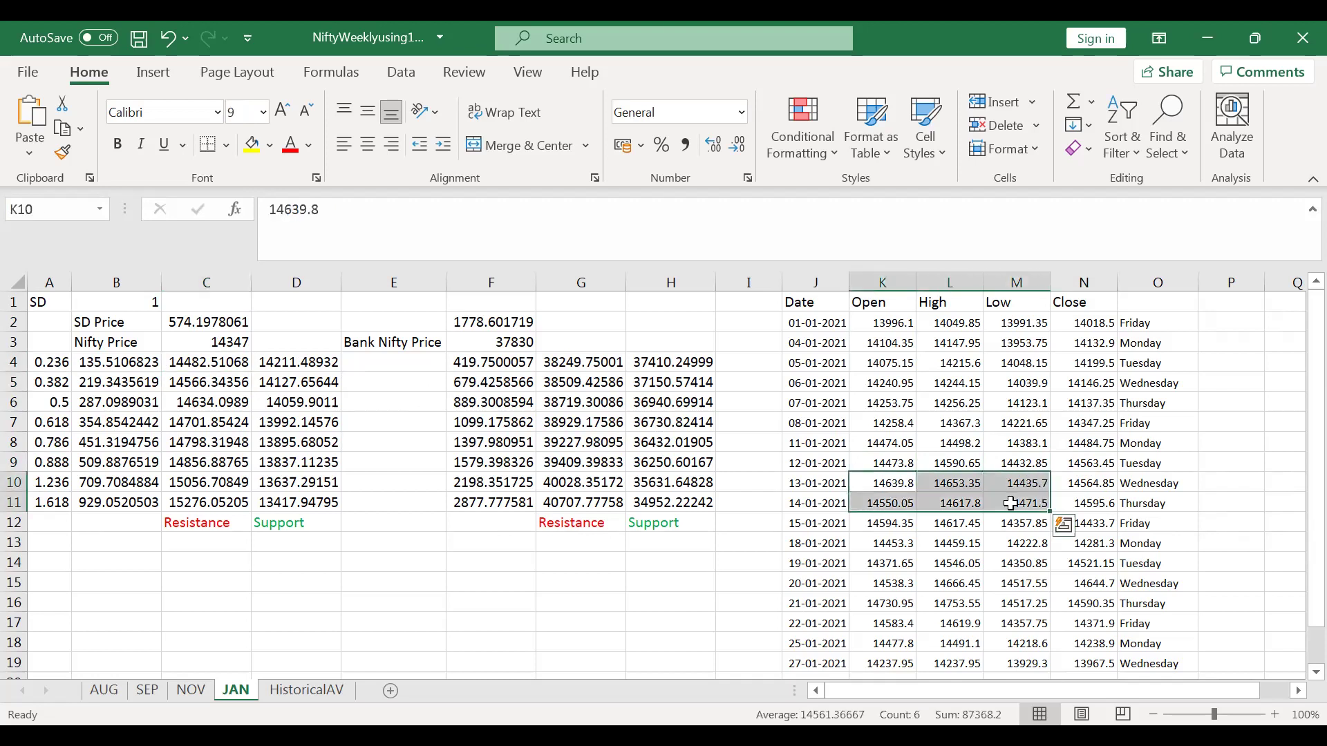
click(238, 402)
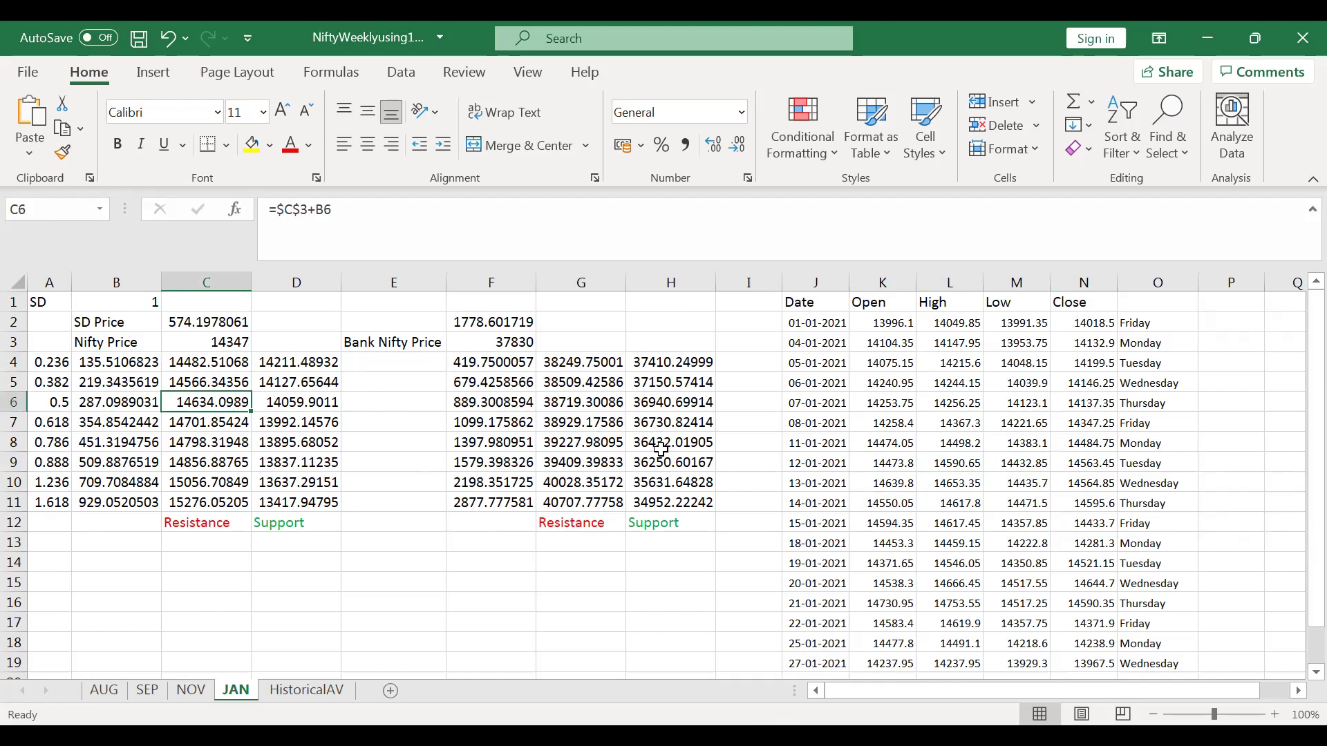
click(950, 482)
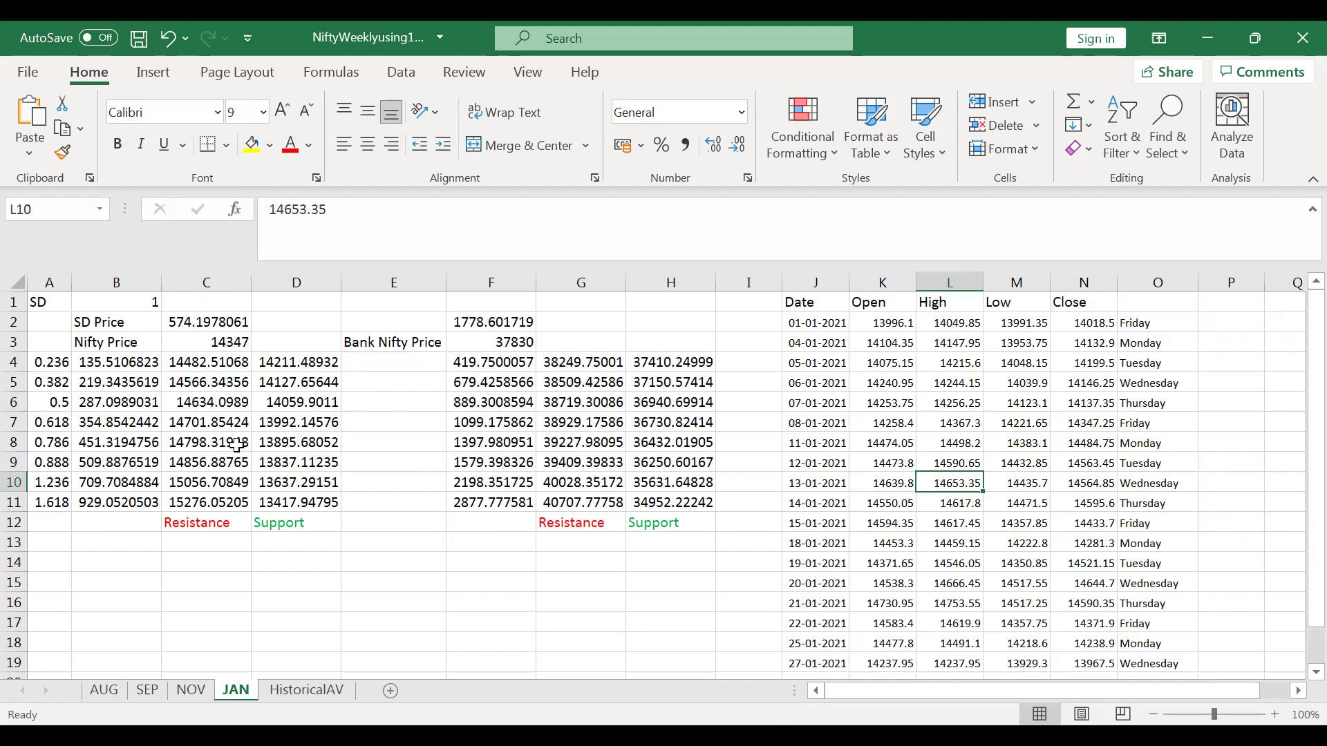
click(202, 366)
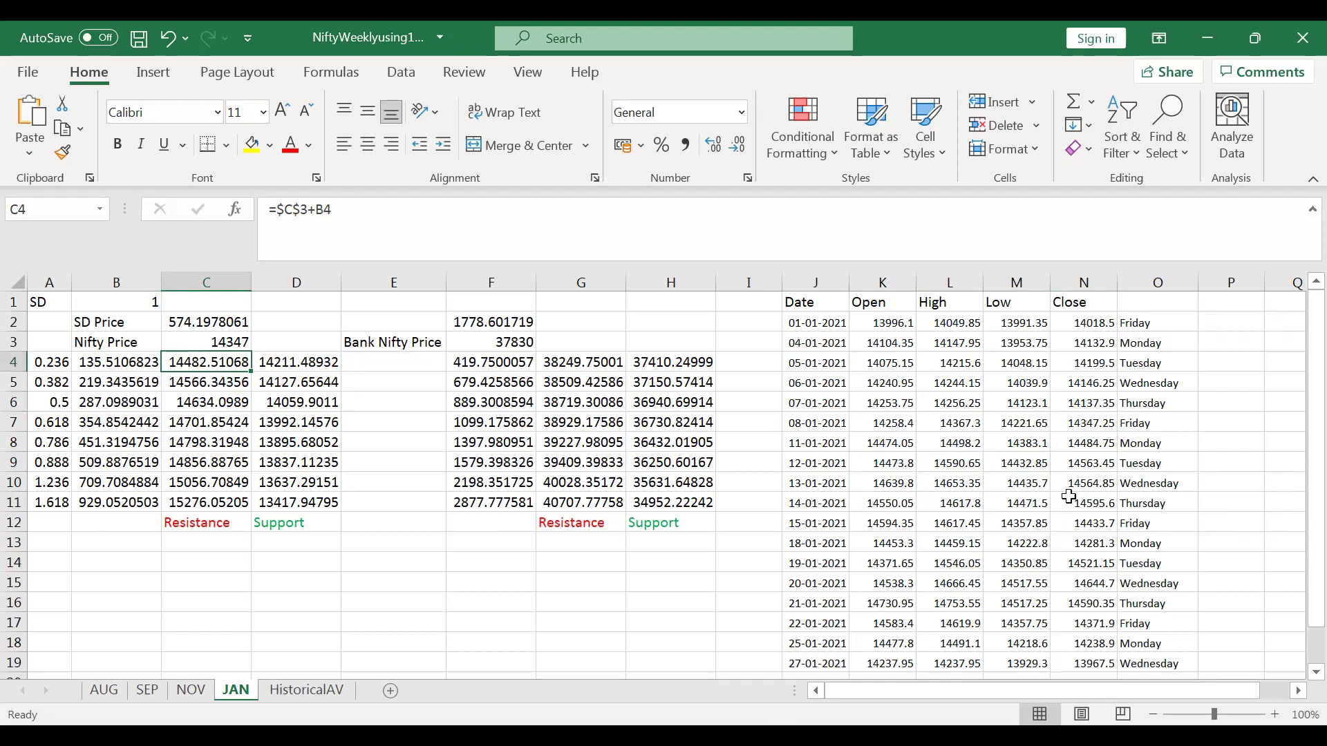
click(1091, 485)
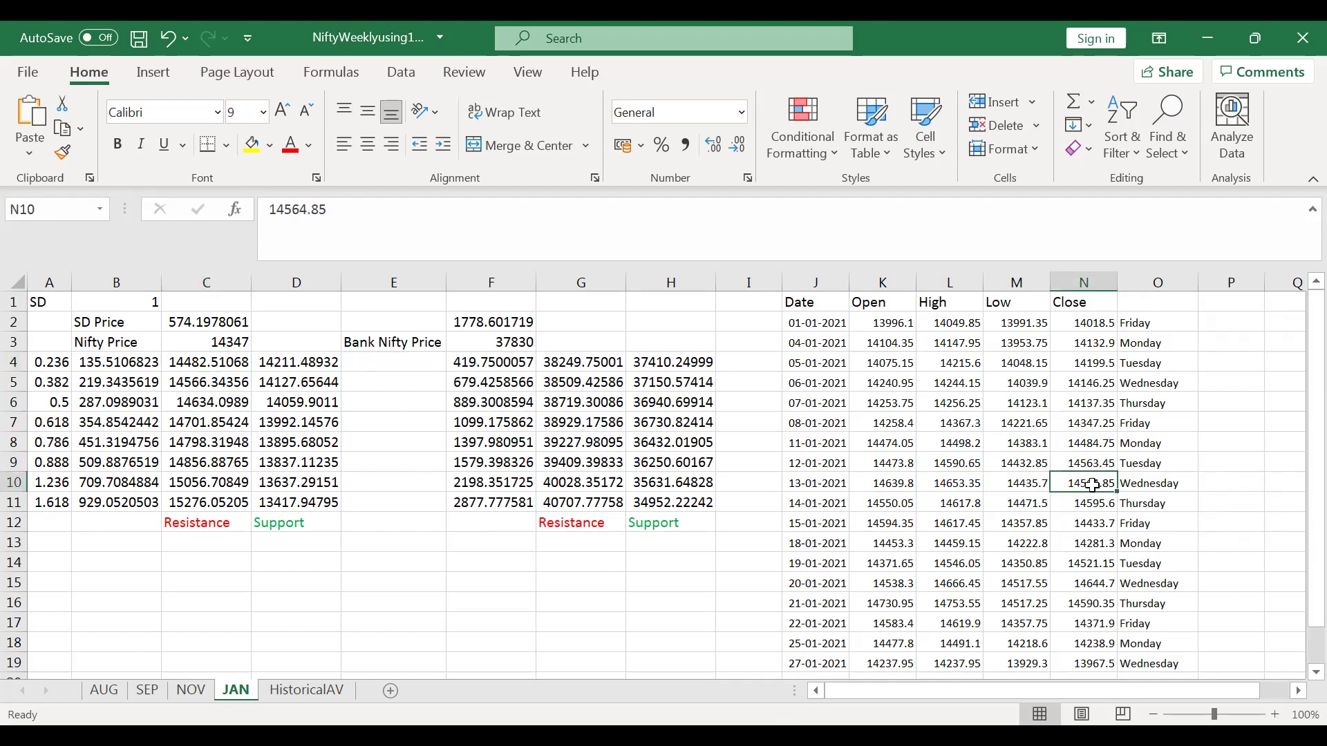
click(206, 387)
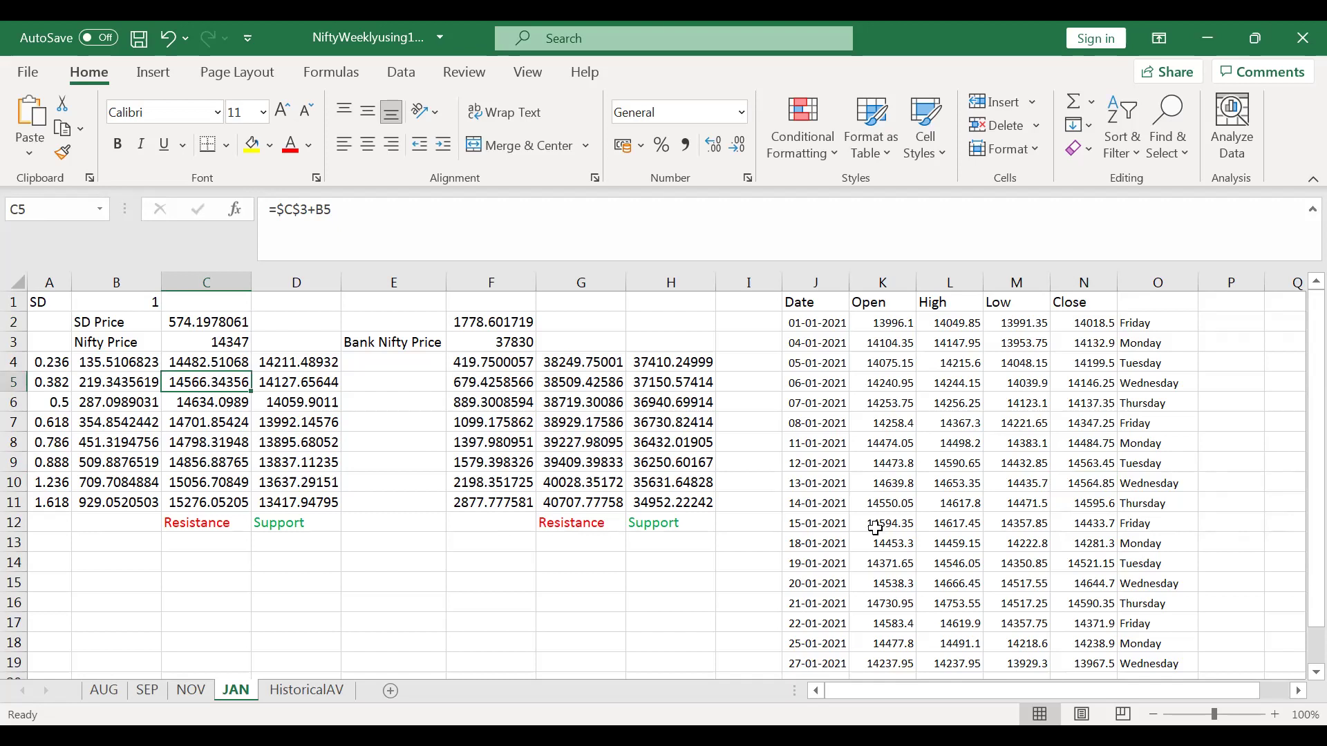
Step: Compare Thursday 14-01-2021 prices with resistance C6, and the Friday 15-01-2021 low and close with support D4 and resistance C4
click(871, 506)
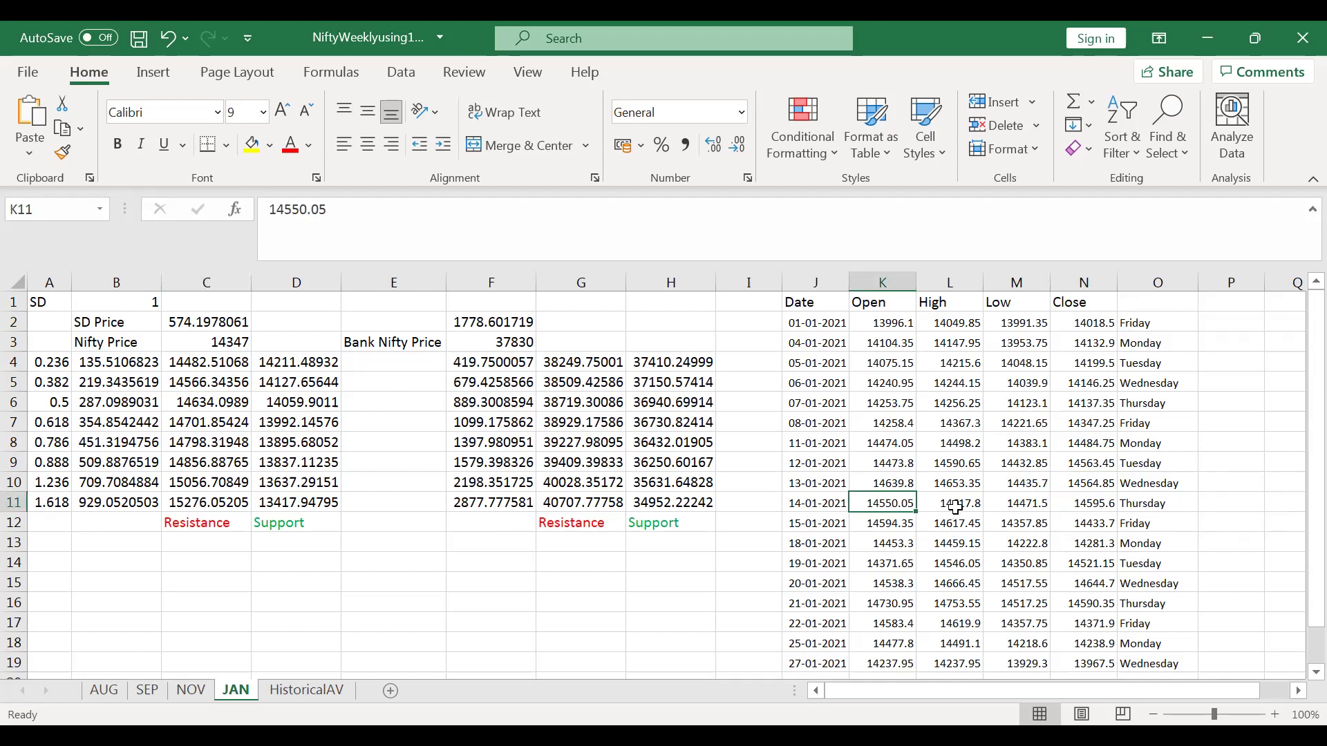
click(224, 403)
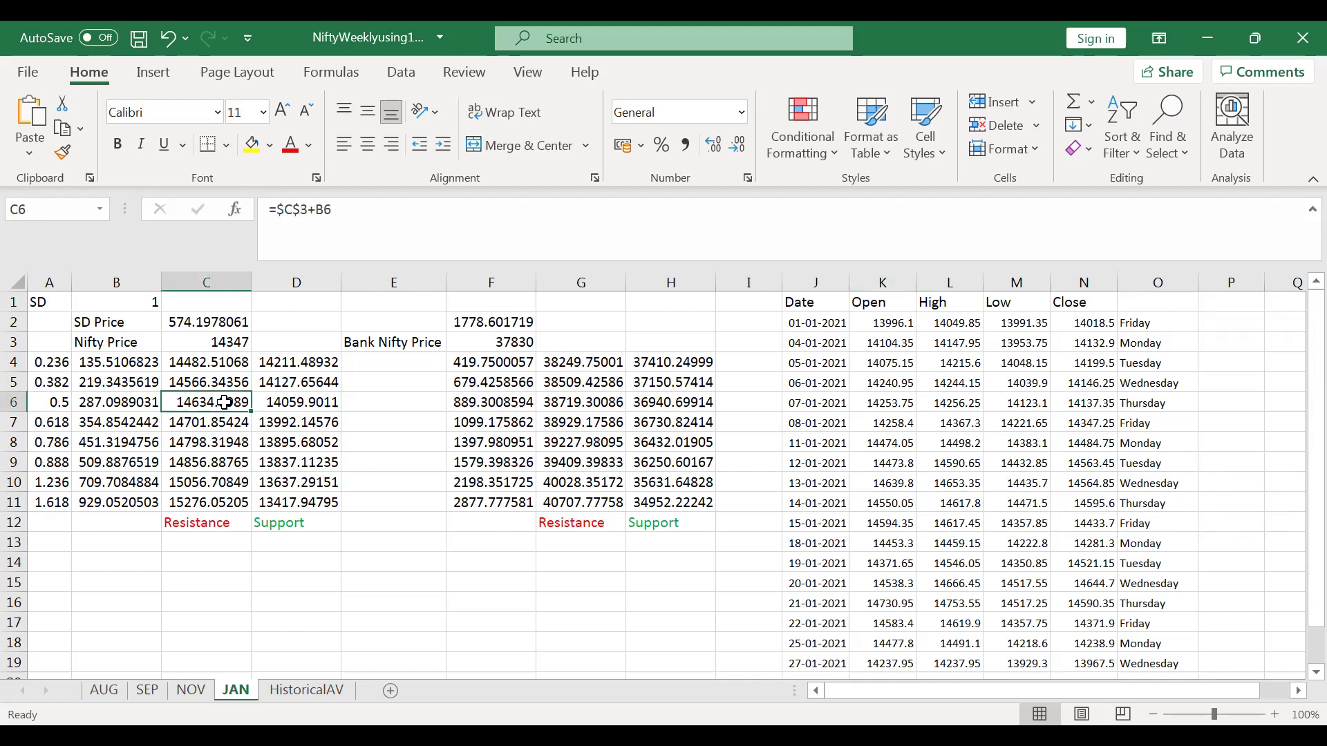
click(1021, 522)
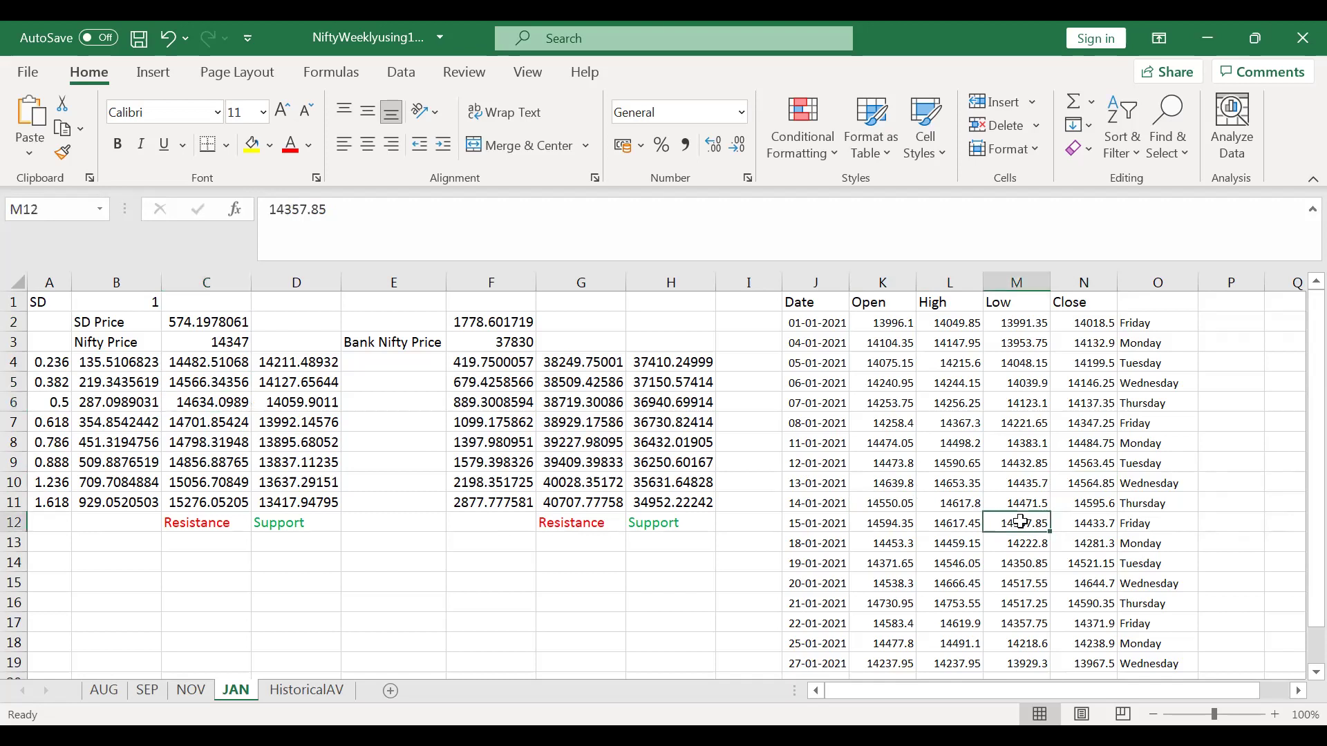
click(312, 362)
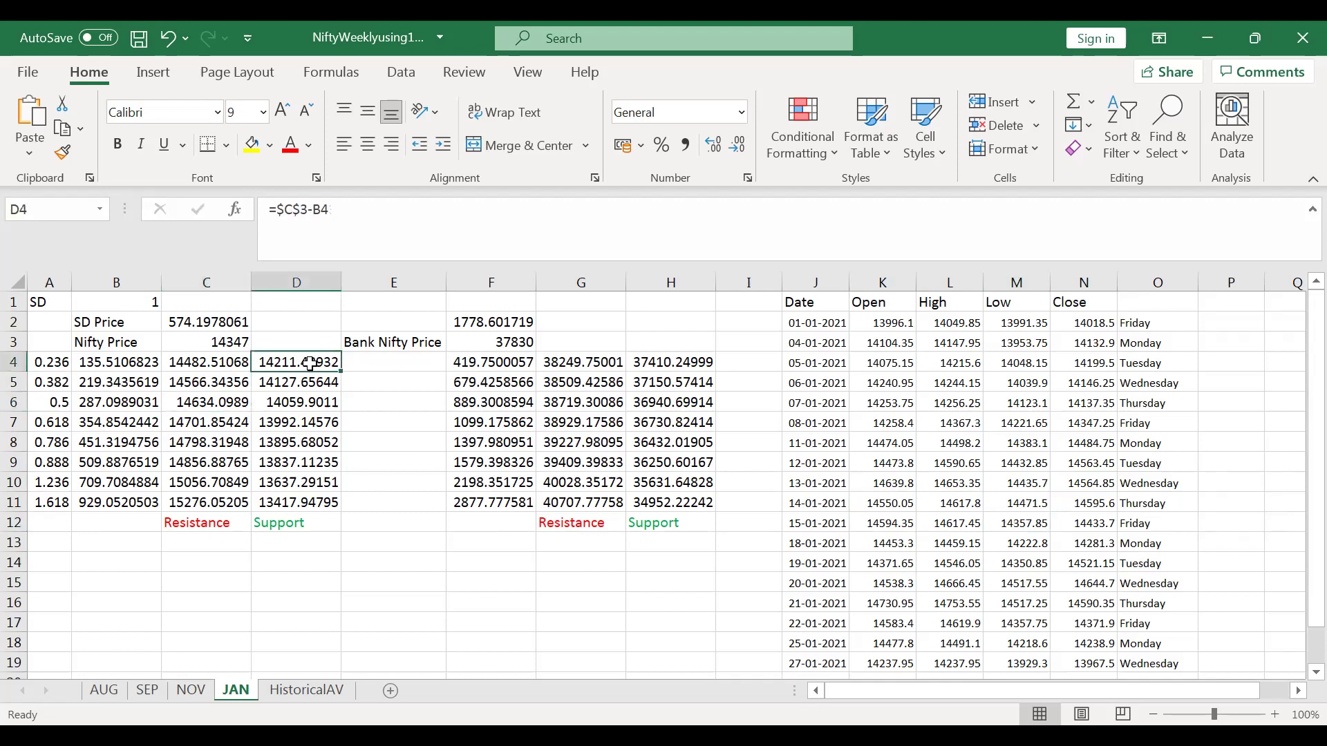
click(1090, 526)
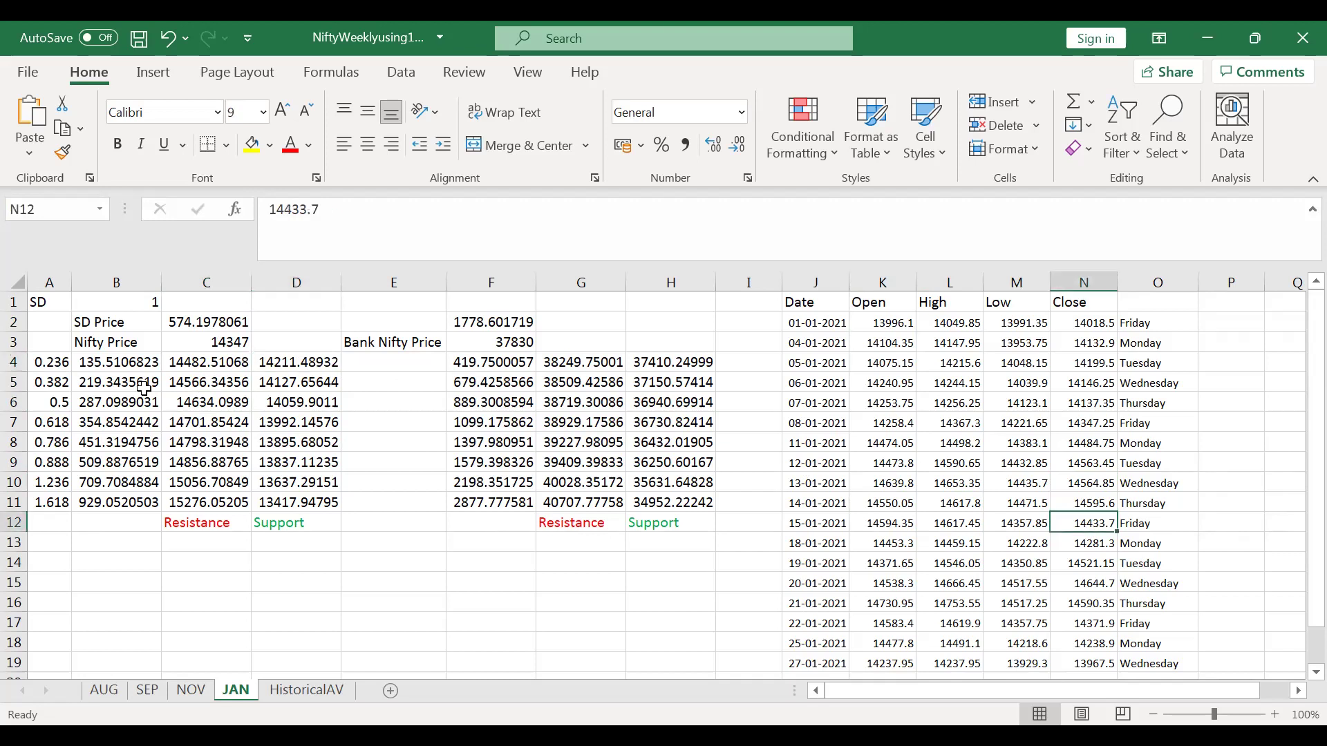
click(185, 367)
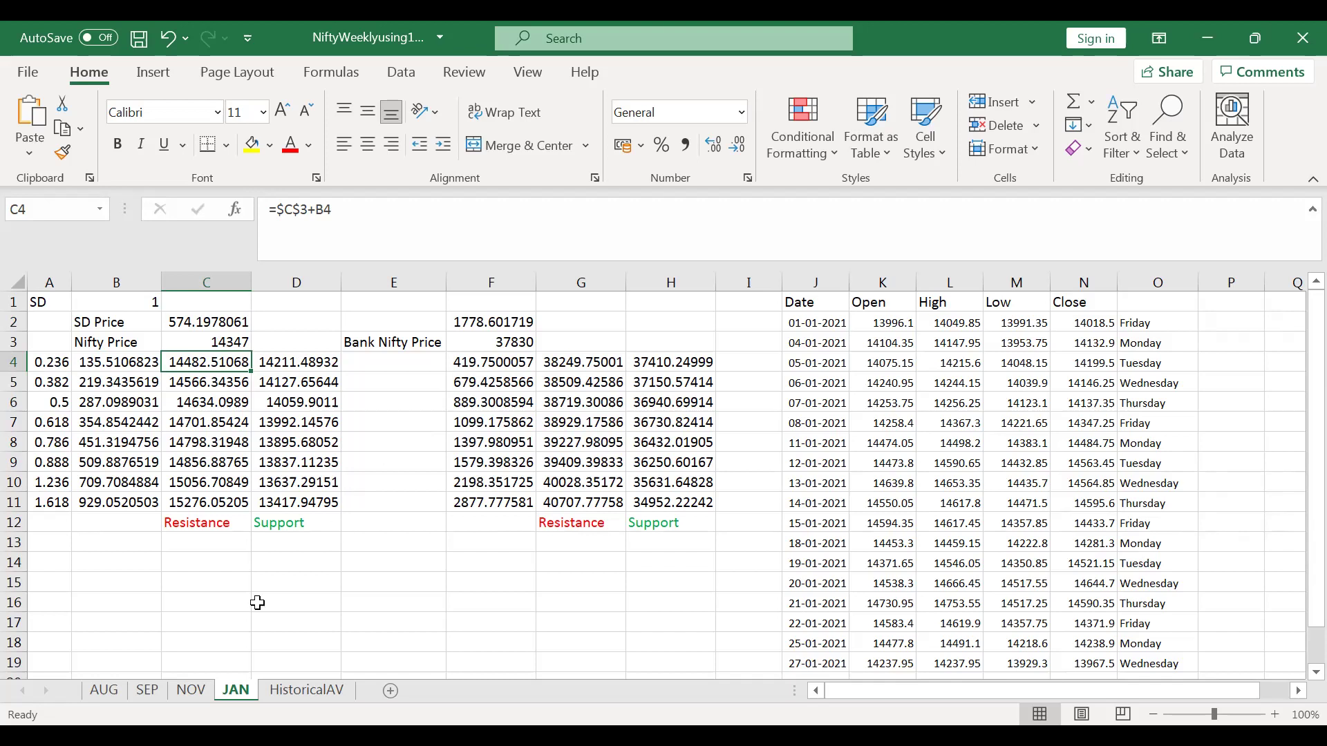
Step: On the NOV sheet, set the SD multiplier in B1 to 2
click(193, 693)
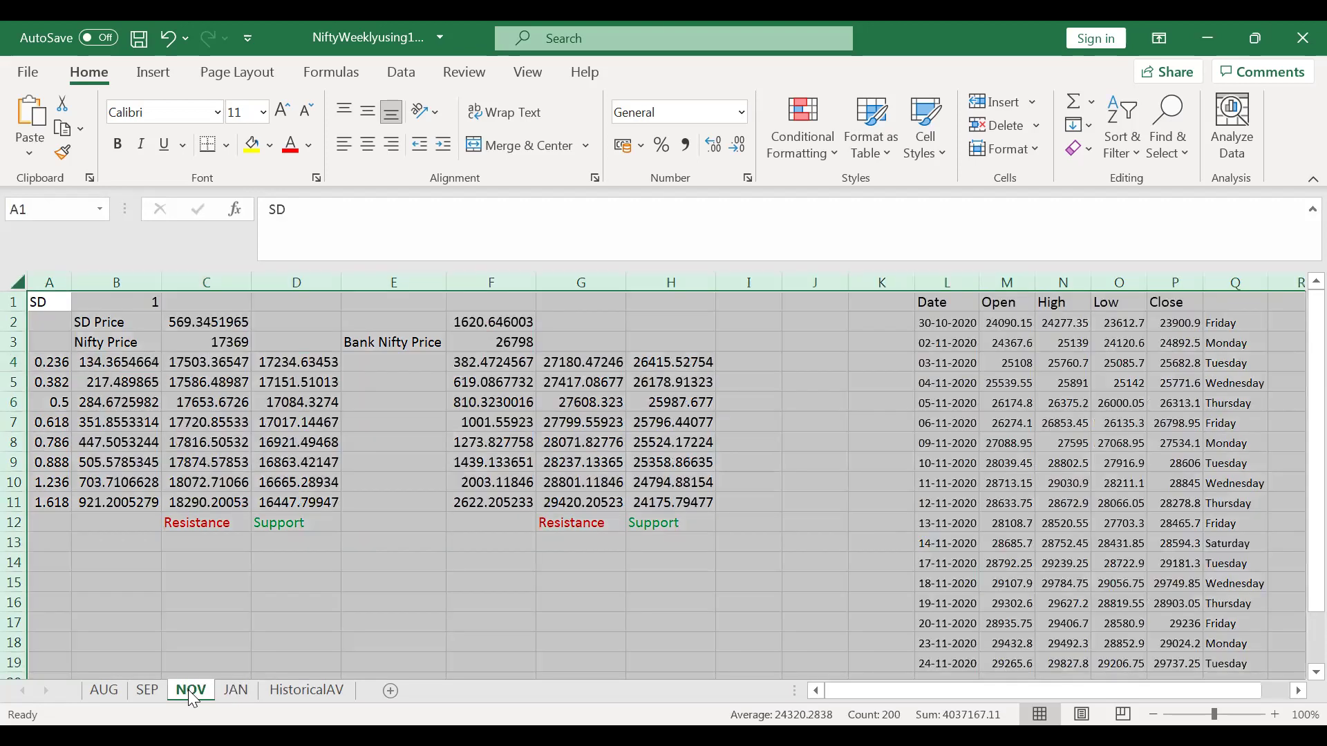
click(1141, 444)
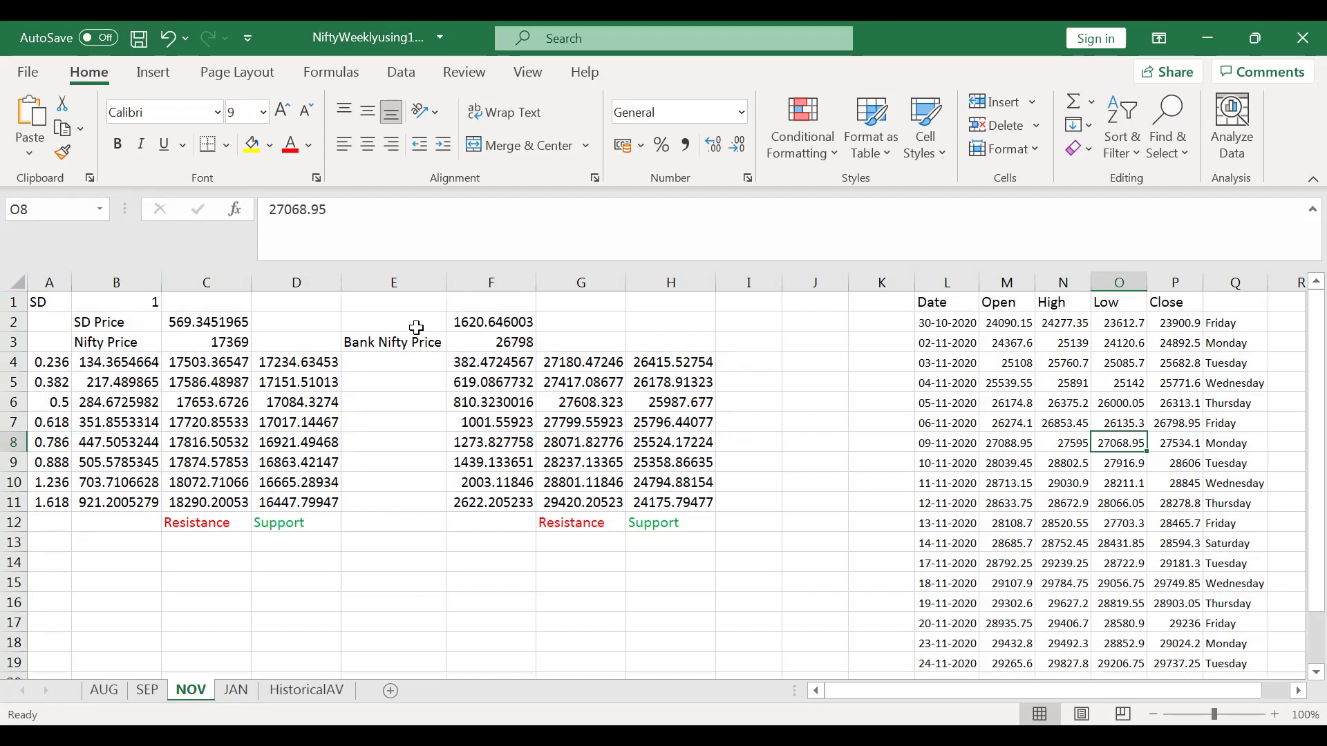
click(123, 299)
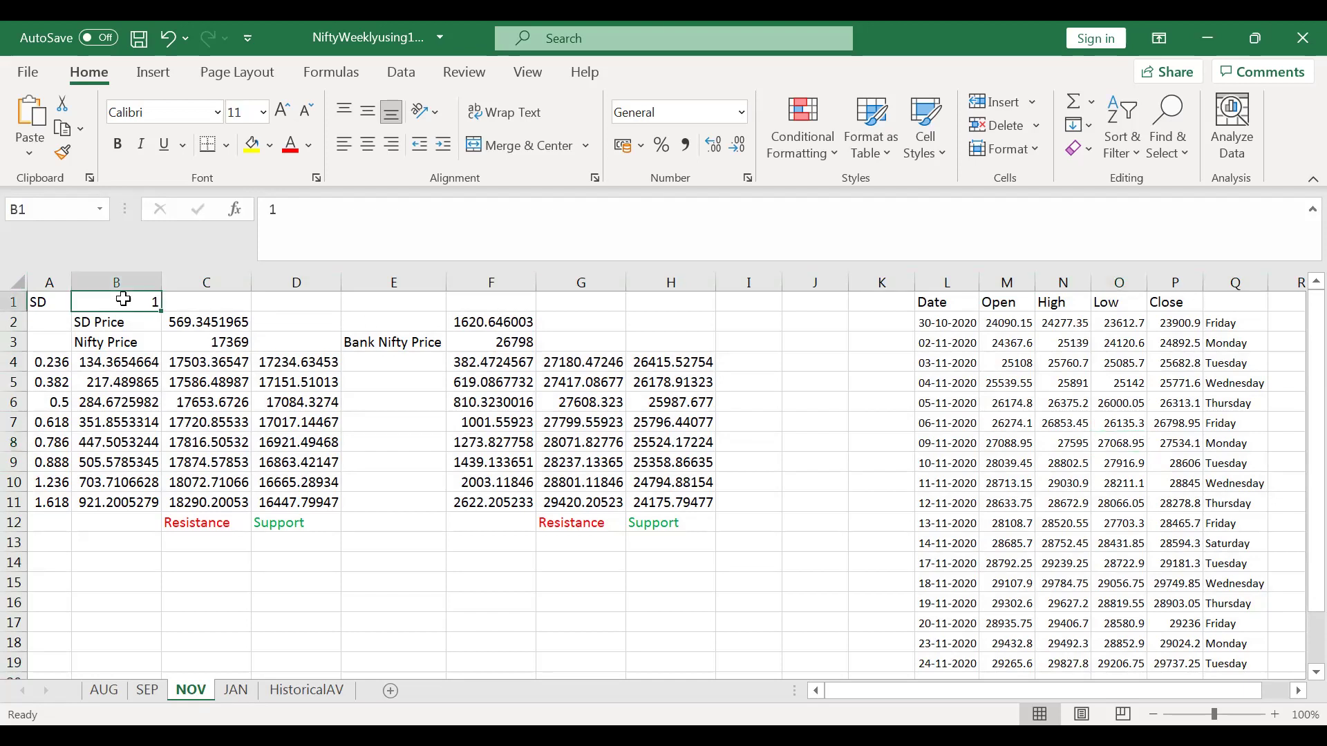
text(2)
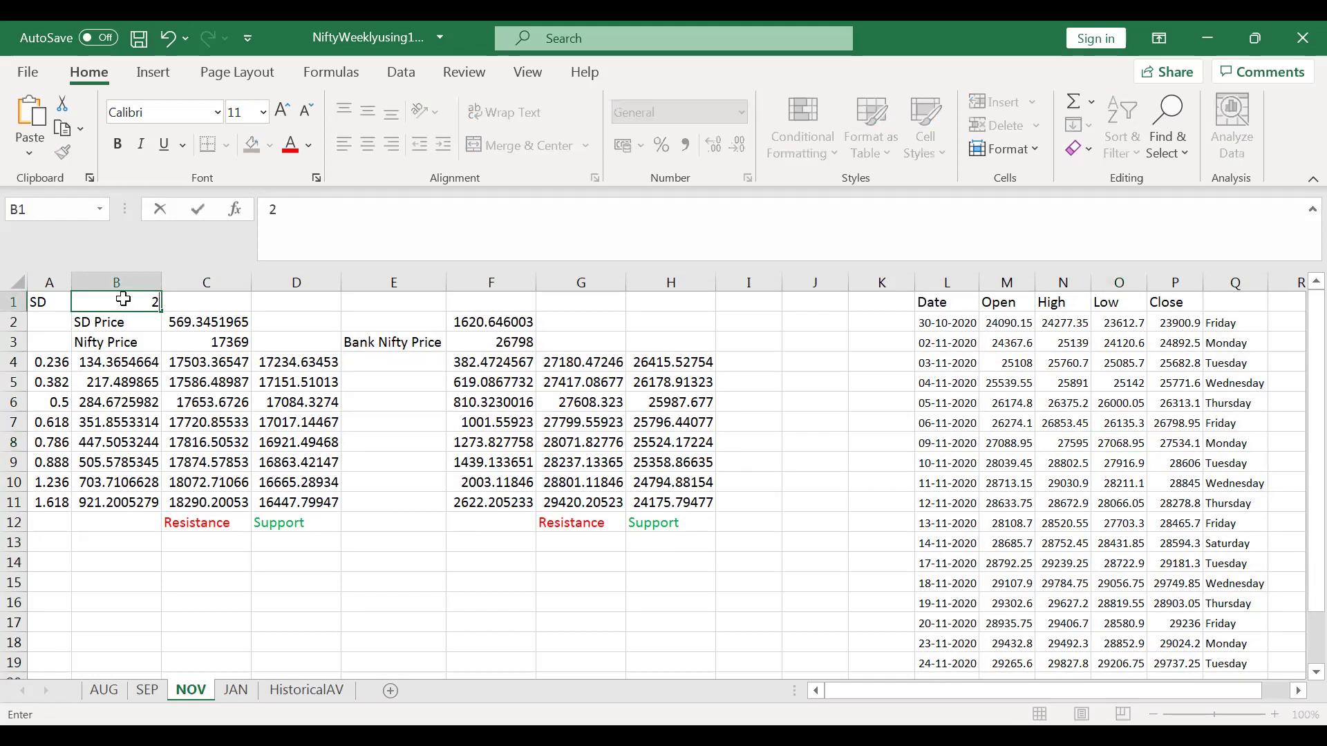
key(Return)
Step: On the AUG sheet, set the SD multiplier in B1 to 2
click(106, 691)
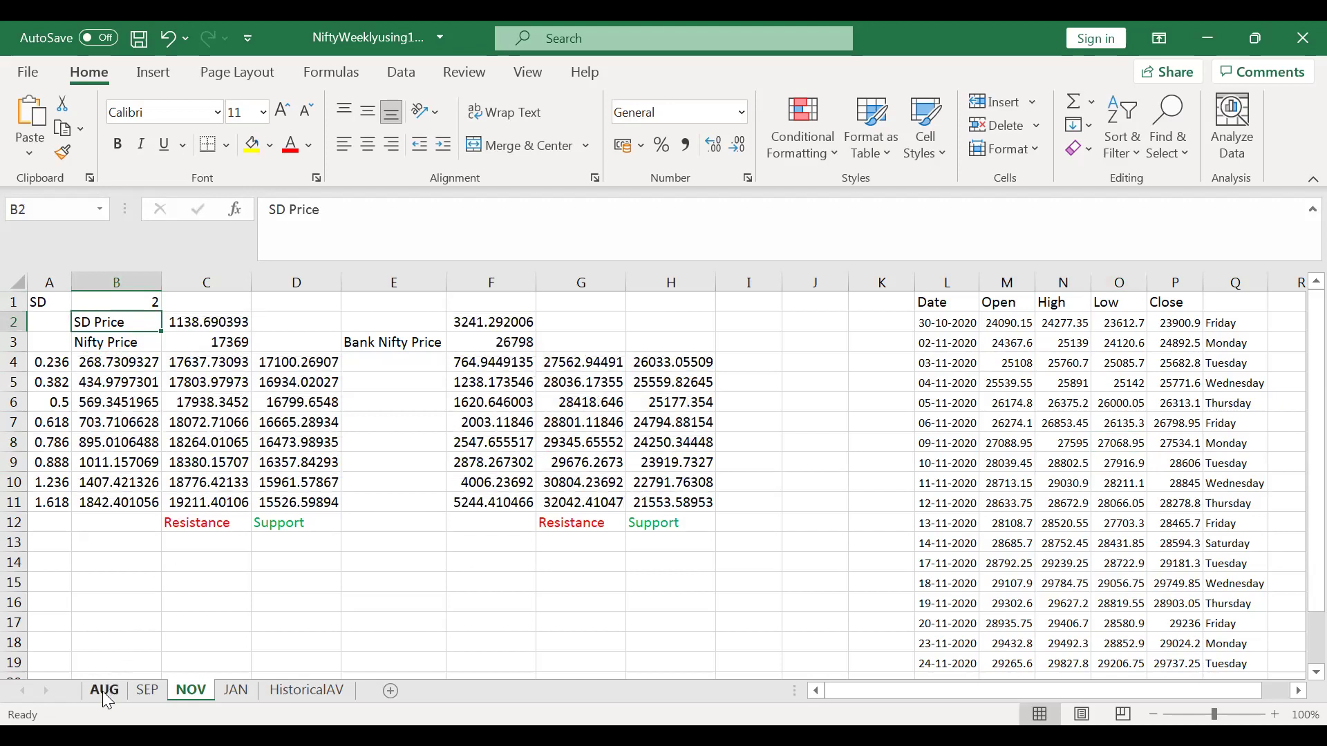
click(140, 304)
text(2)
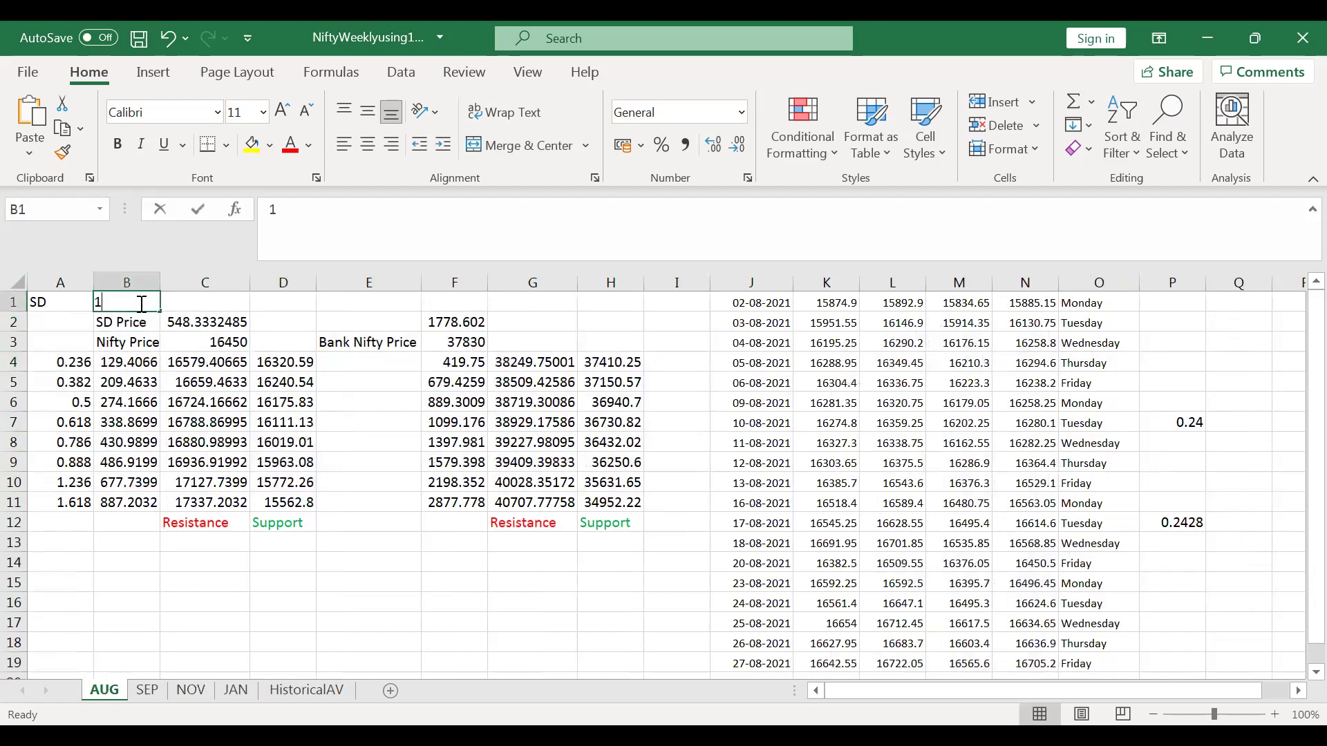
key(Return)
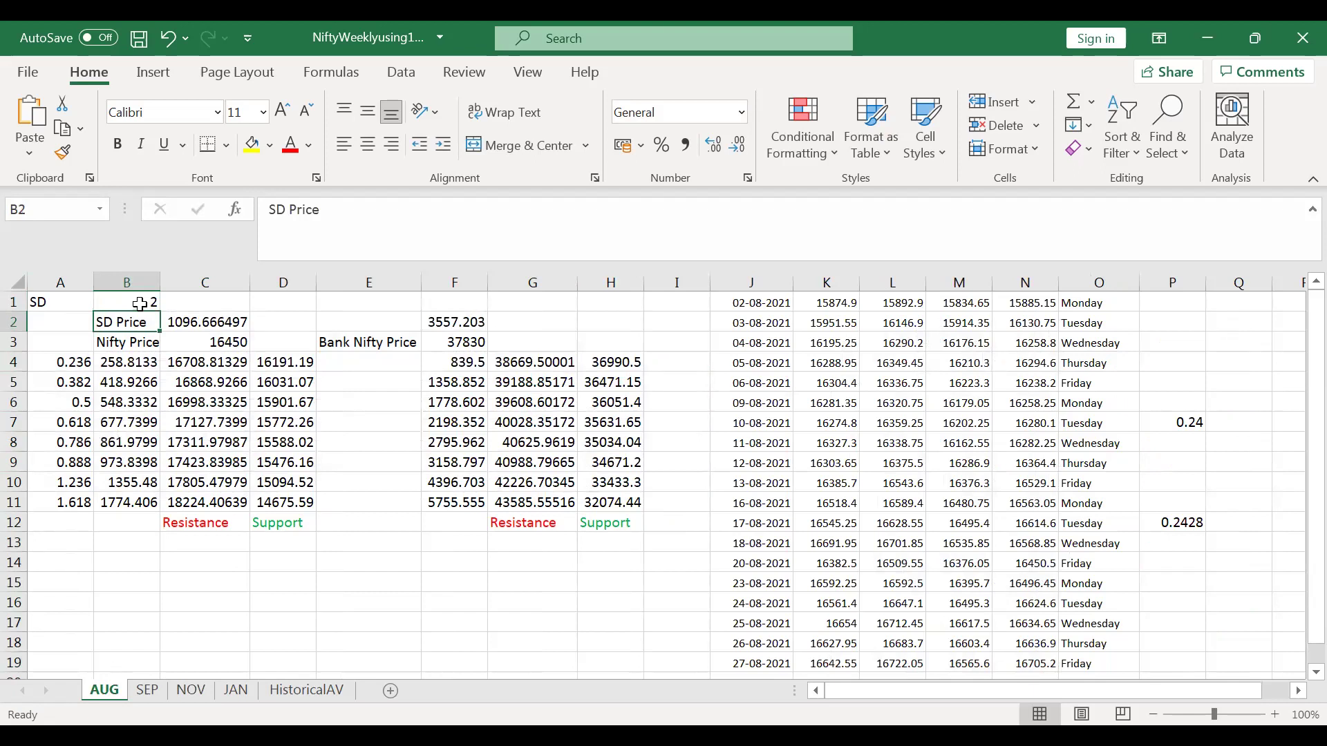